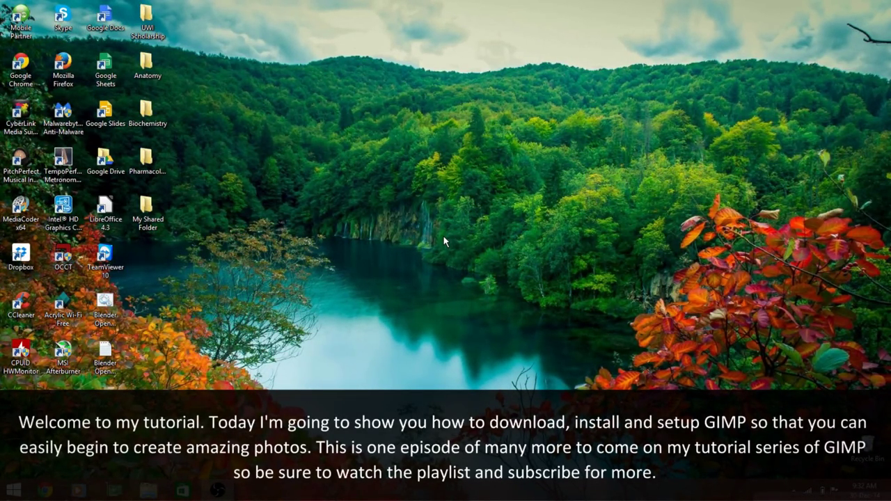
Launch Mozilla Firefox from its desktop shortcut
{"action": "double_click", "coordinate": [71, 75]}
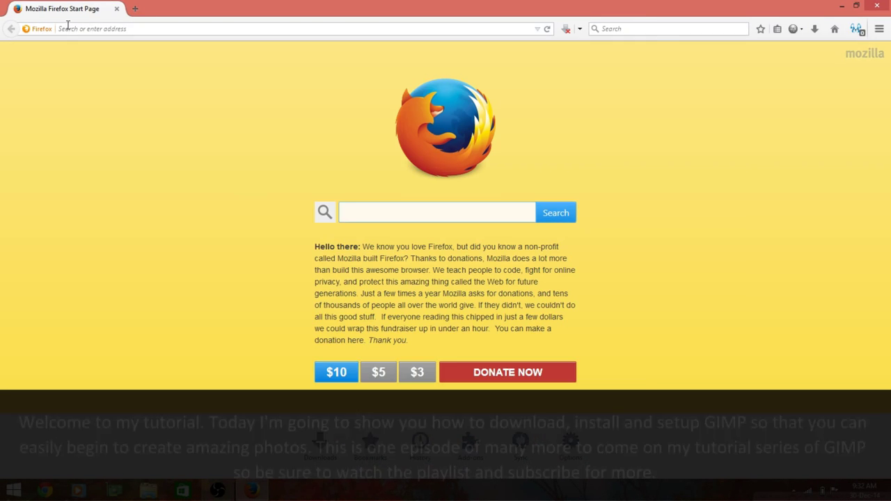
Browse to gimp.org and go to its Download page
{"action": "left_click", "coordinate": [68, 29]}
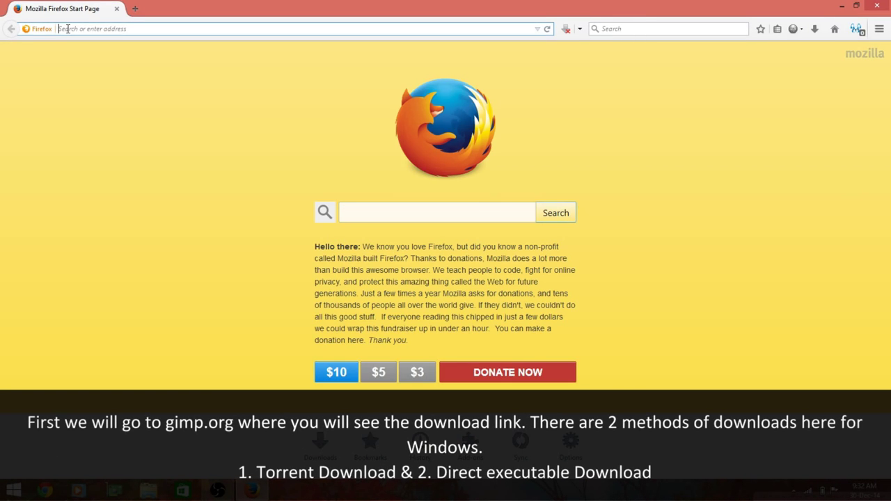
{"action": "type", "text": "gimp.o"}
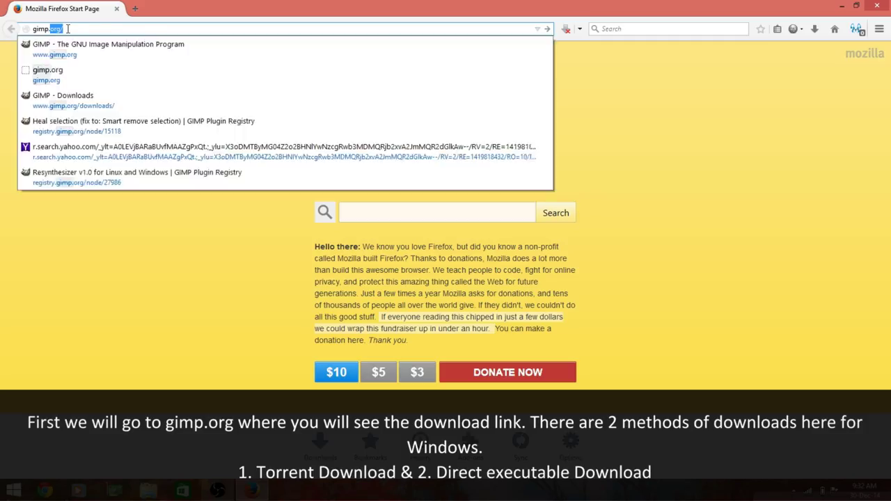
{"action": "type", "text": "rg"}
{"action": "key", "text": "Return"}
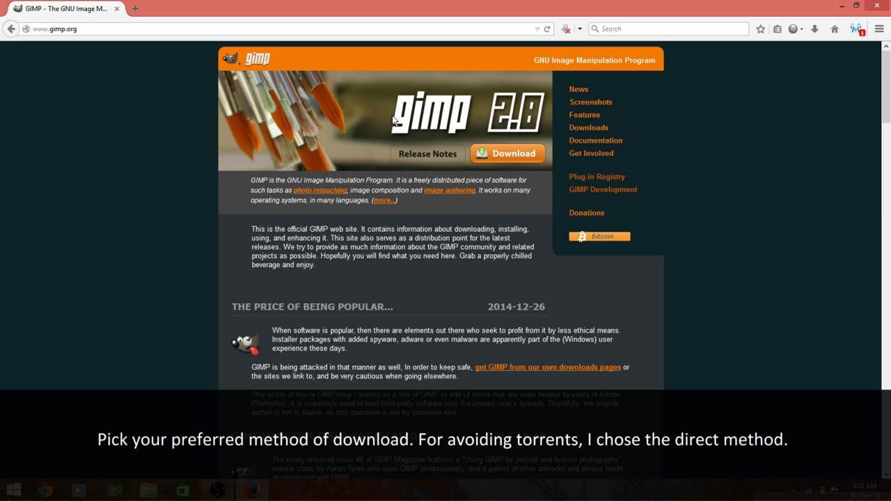
{"action": "left_click", "coordinate": [499, 155]}
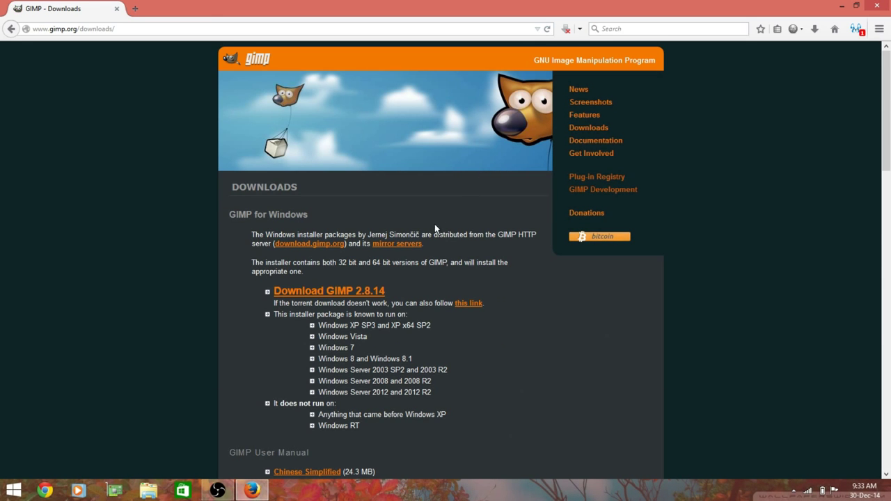
Save the direct gimp-2.8.14-setup-1.exe installer instead of the torrent, then run it
{"action": "left_click", "coordinate": [360, 294]}
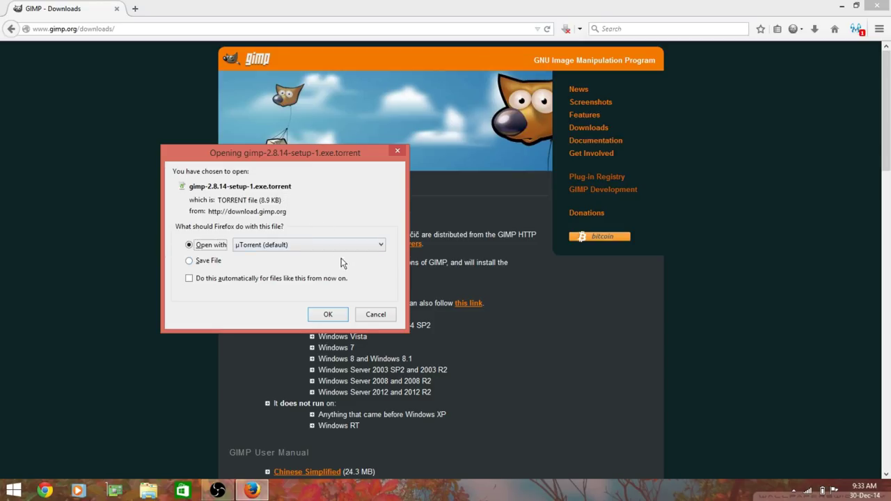
{"action": "left_click", "coordinate": [368, 317]}
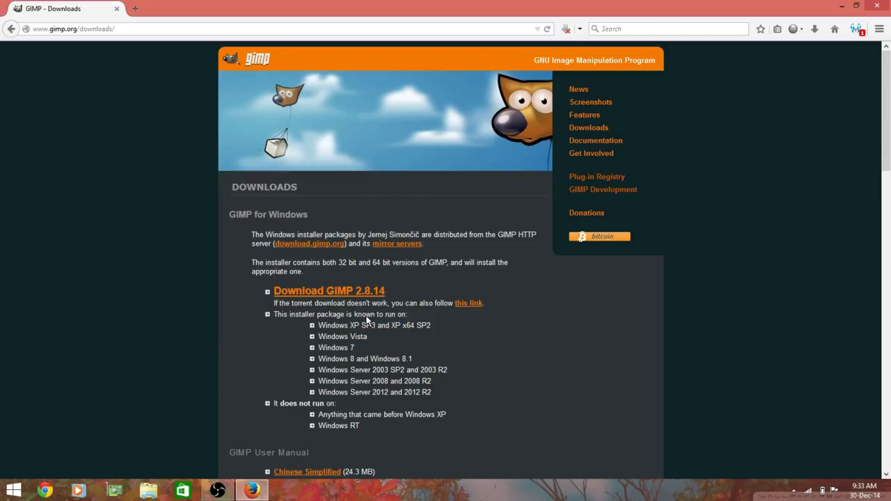
{"action": "left_click", "coordinate": [469, 304]}
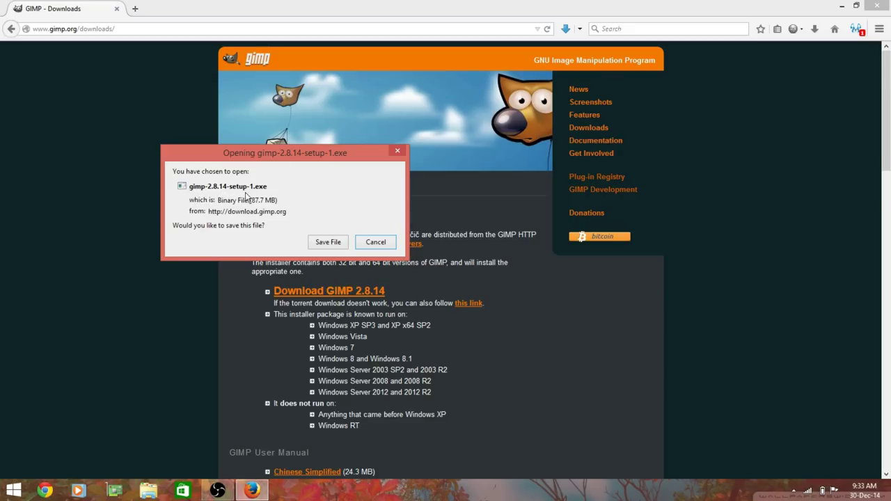
{"action": "left_click", "coordinate": [320, 245]}
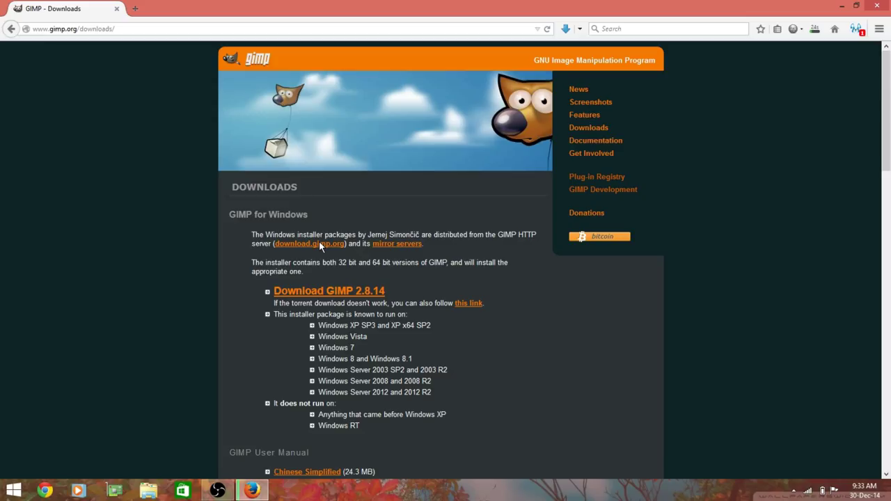
{"action": "left_click", "coordinate": [814, 32]}
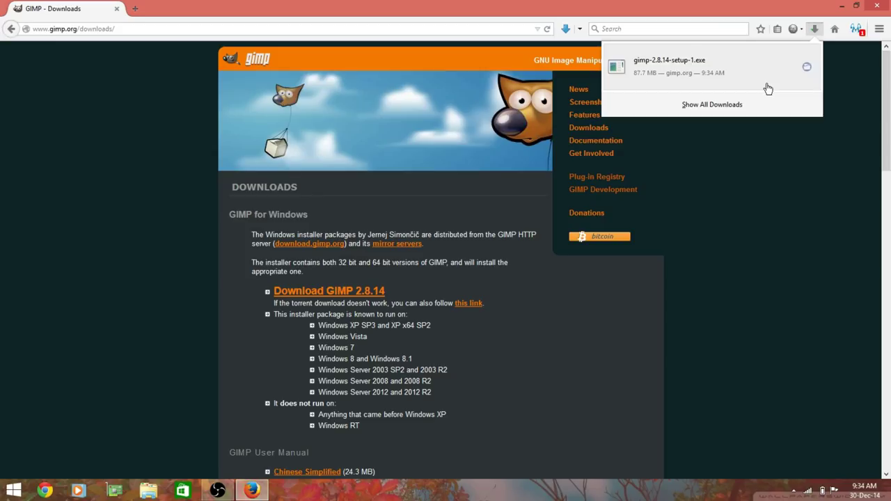
{"action": "left_click", "coordinate": [741, 72]}
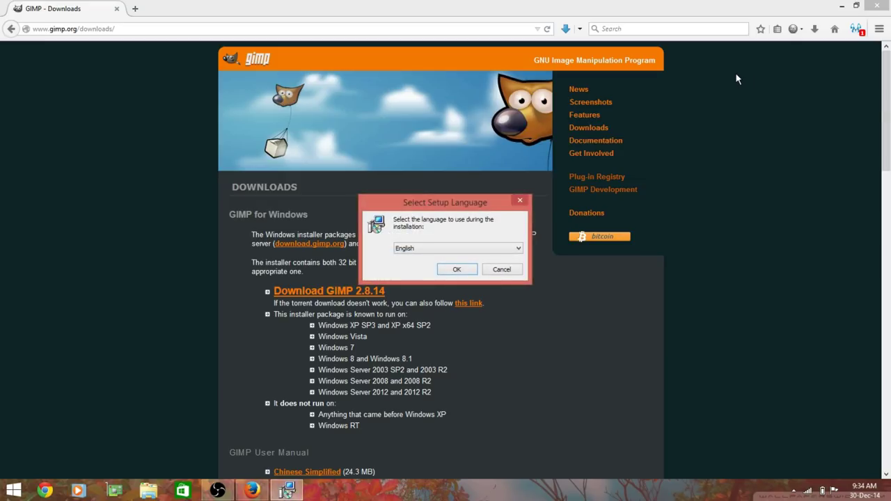
Install GIMP 2.8 with English as the setup language and finish the wizard
{"action": "left_click", "coordinate": [456, 270]}
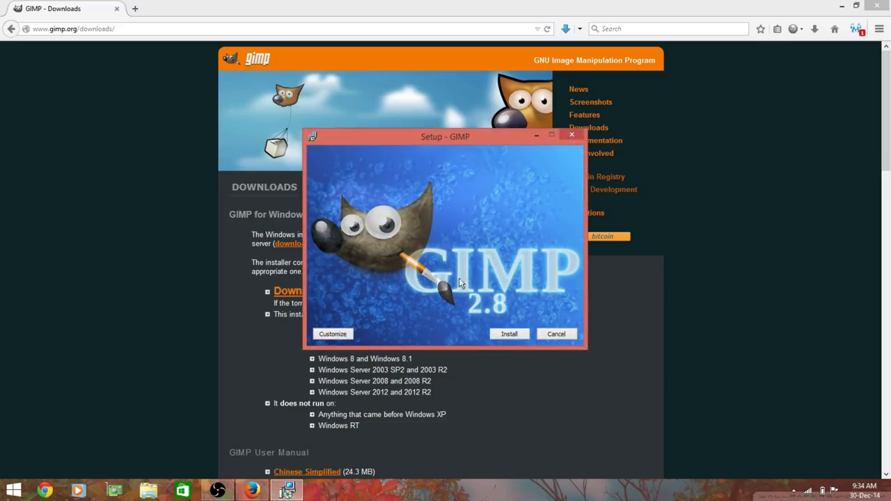
{"action": "left_click", "coordinate": [511, 335]}
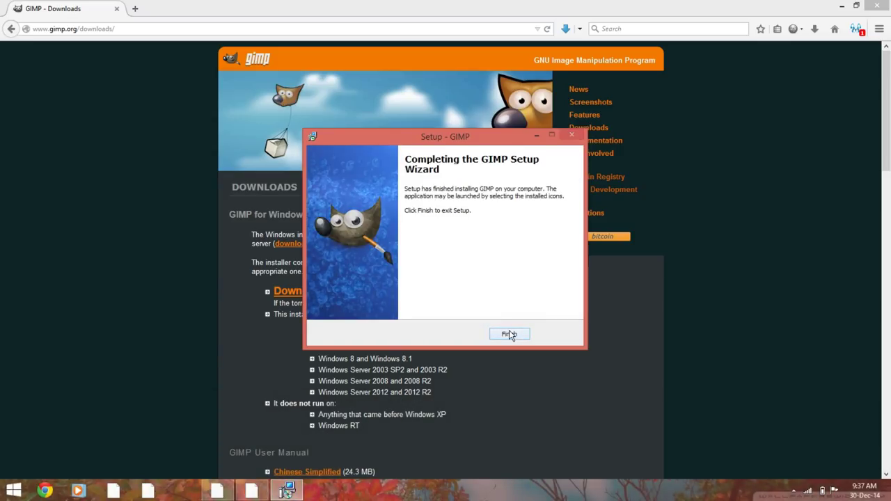
{"action": "left_click", "coordinate": [509, 335]}
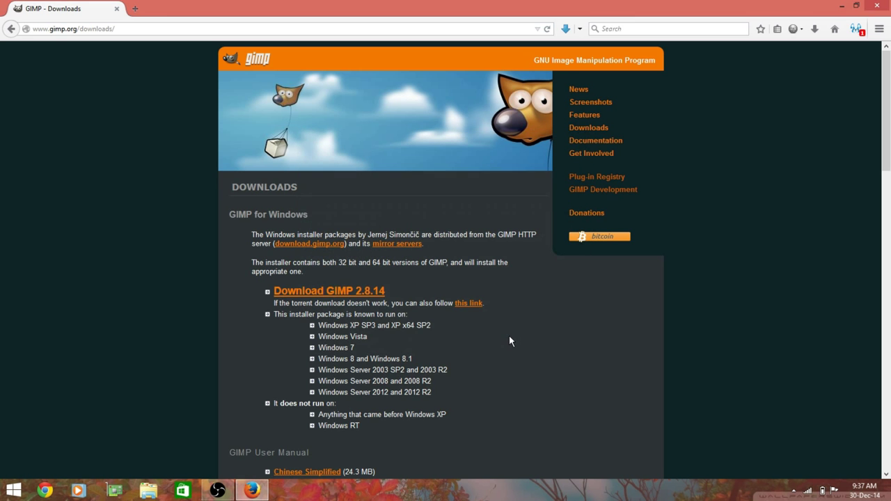
Search the Start screen for 'g' and launch GIMP 2
{"action": "key", "text": "super"}
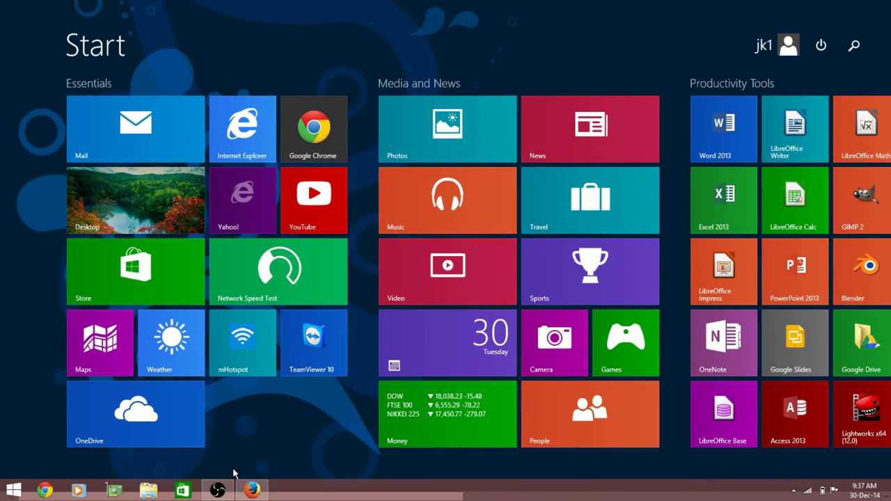
{"action": "type", "text": "gIMP 2"}
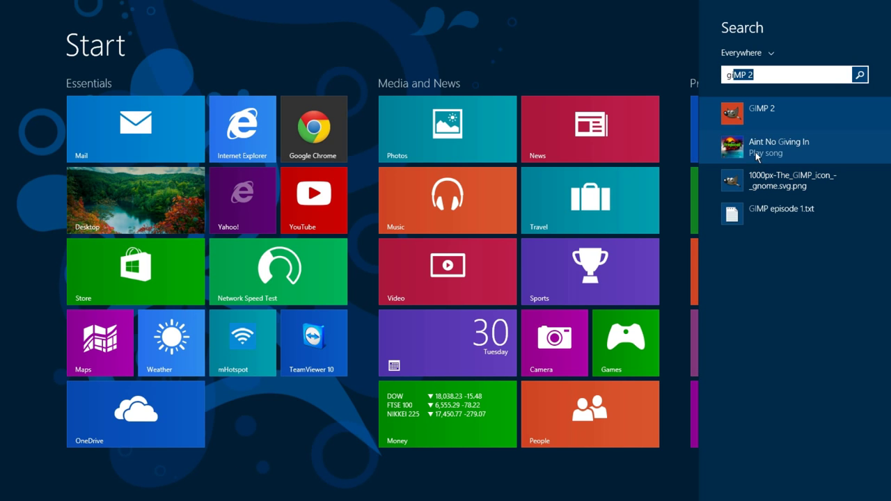
{"action": "left_click", "coordinate": [756, 117]}
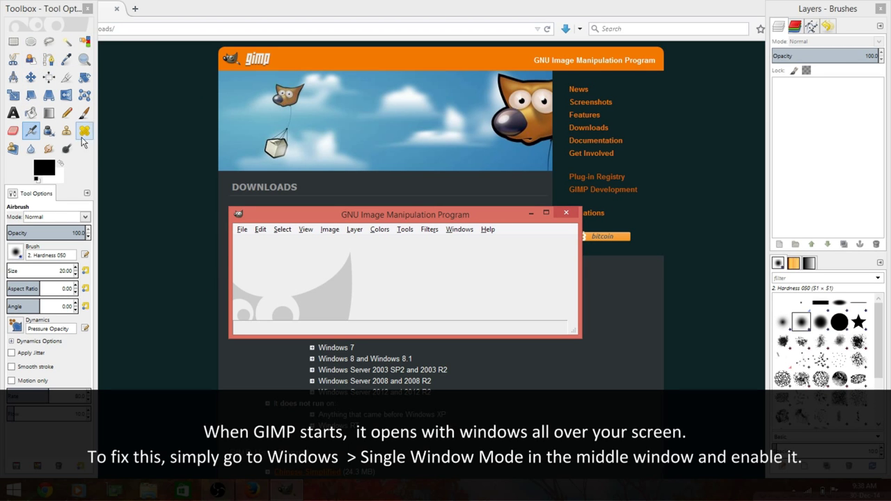
Turn on Single-Window Mode and maximize the combined GIMP window
{"action": "left_click", "coordinate": [544, 216]}
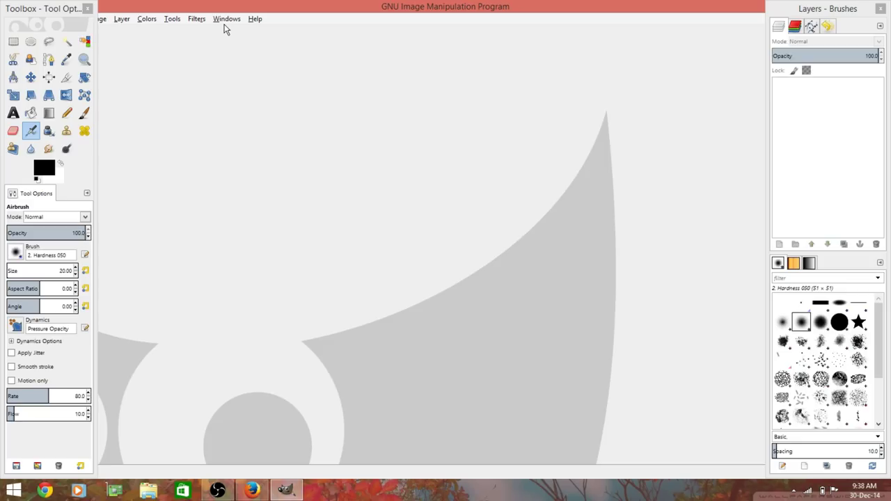
{"action": "left_click", "coordinate": [225, 21]}
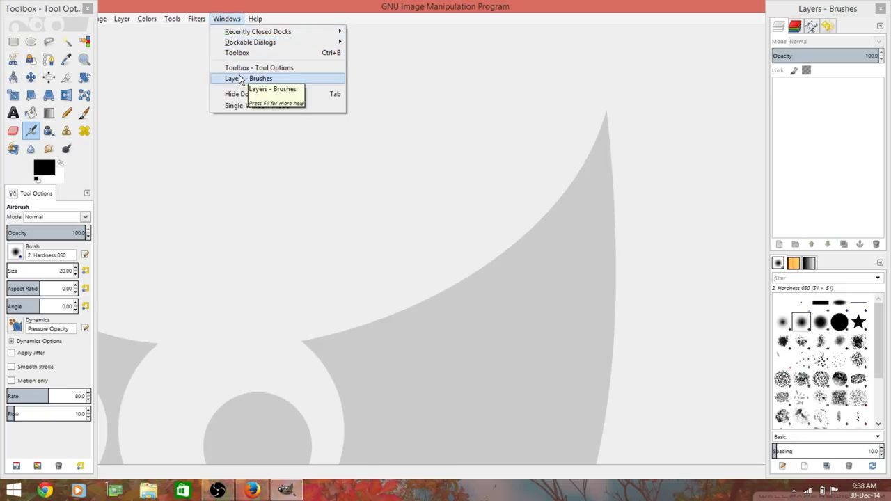
{"action": "left_click", "coordinate": [243, 106]}
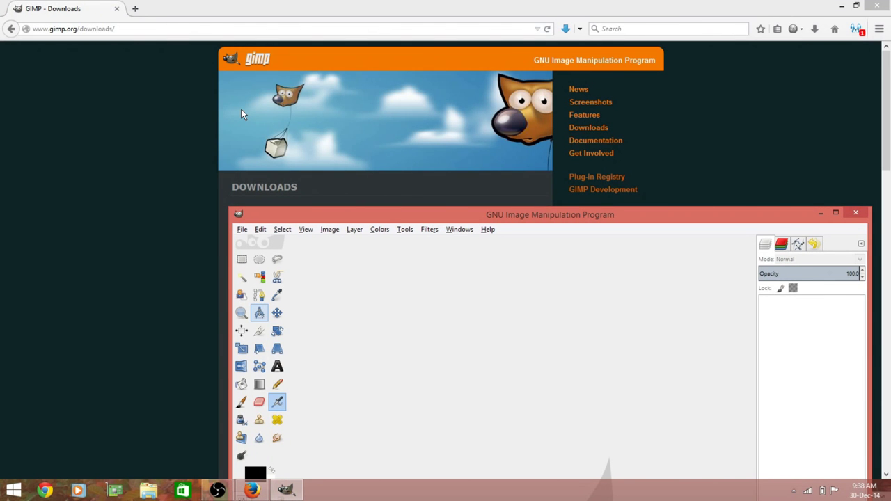
{"action": "left_click", "coordinate": [839, 212]}
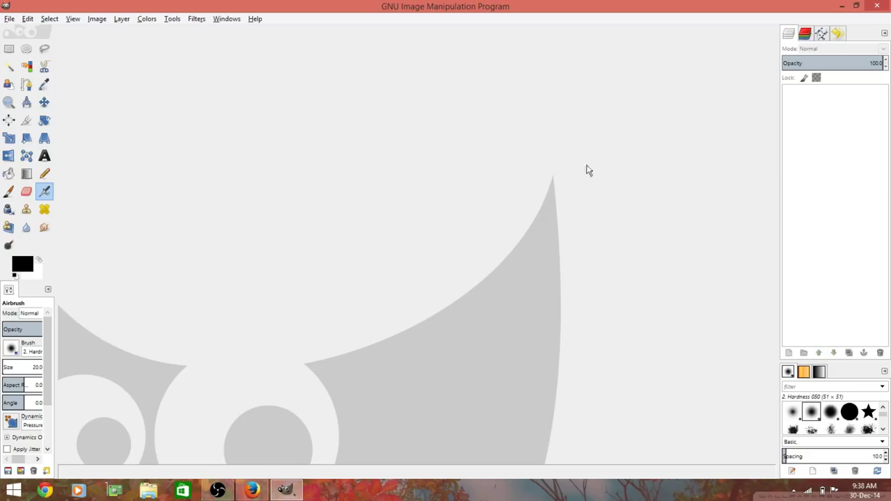
Create a new 640×400 px image with the default settings
{"action": "left_click", "coordinate": [10, 19]}
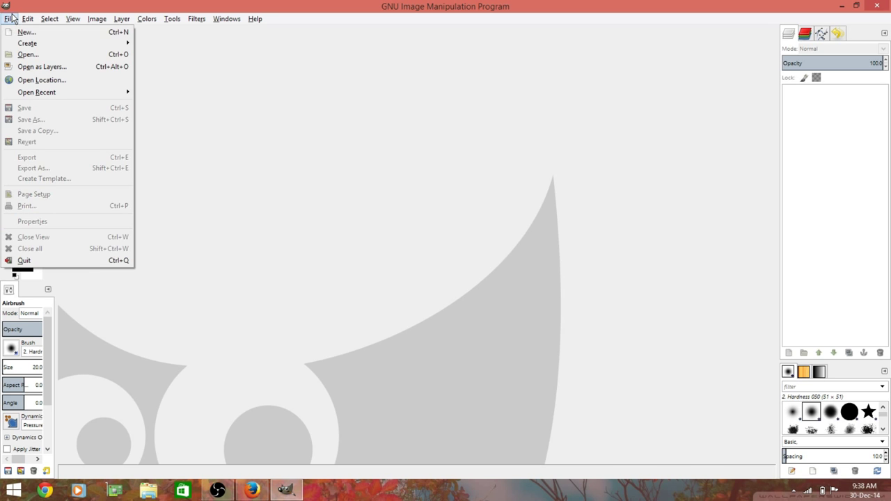
{"action": "left_click", "coordinate": [25, 33]}
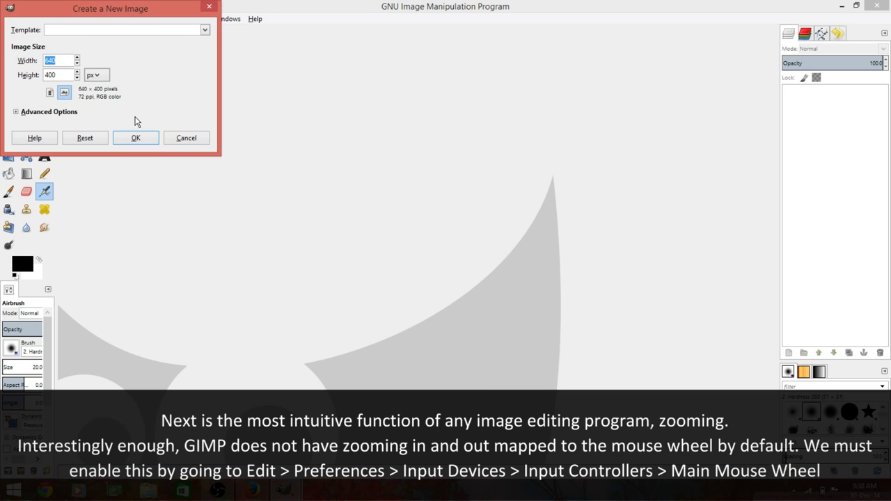
{"action": "left_click", "coordinate": [136, 138]}
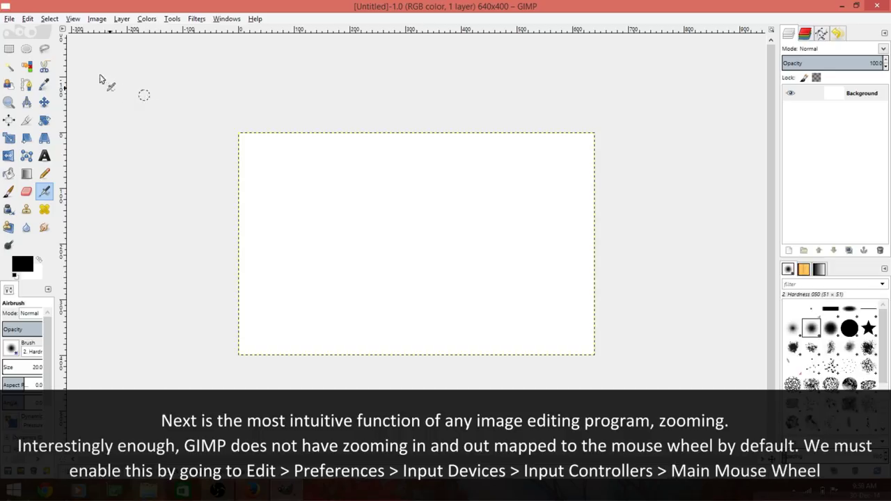
{"action": "left_click", "coordinate": [29, 22]}
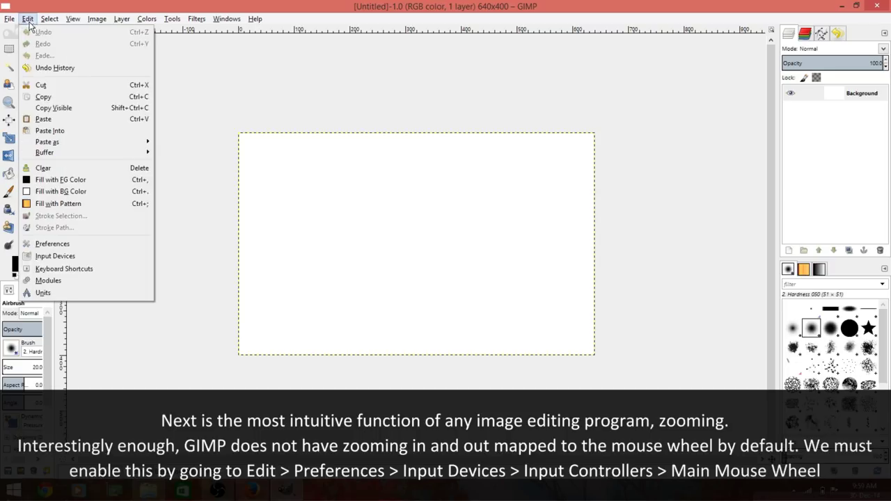
Open the Main Mouse Wheel controller under Input Controllers and select its Scroll Up event
{"action": "left_click", "coordinate": [68, 244]}
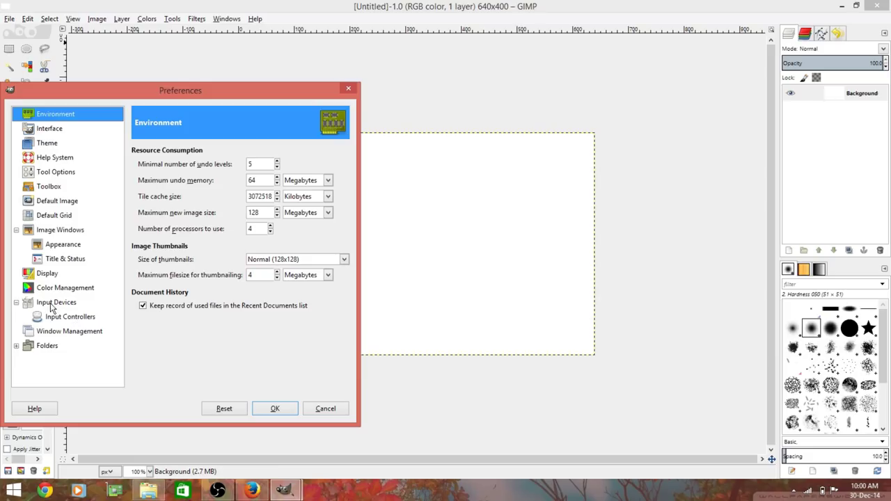
{"action": "left_click", "coordinate": [69, 323]}
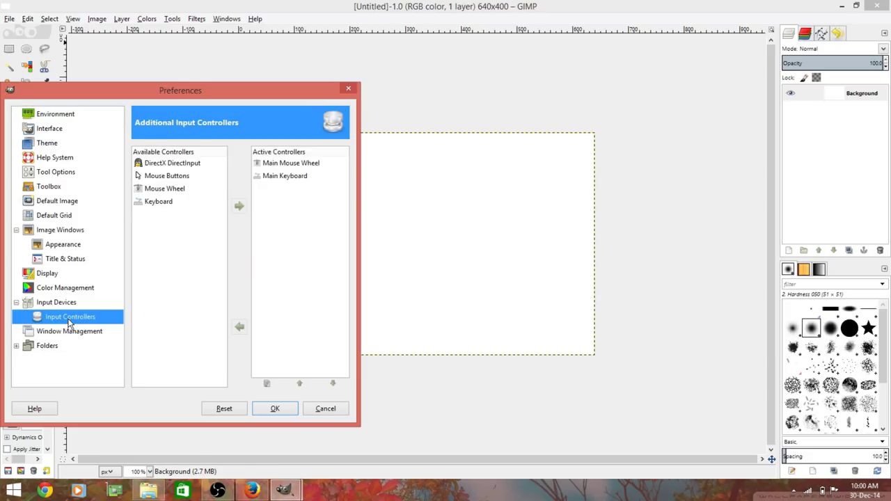
{"action": "double_click", "coordinate": [291, 164]}
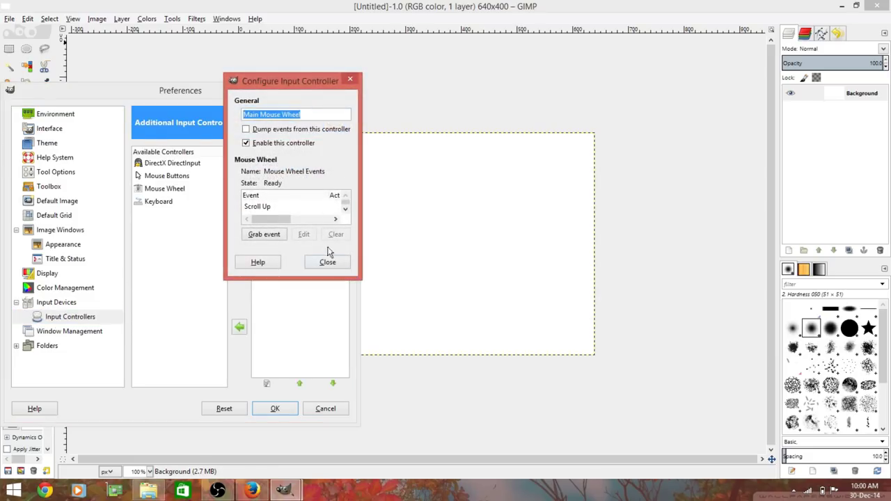
{"action": "mouse_move", "coordinate": [360, 277]}
{"action": "left_mouse_down"}
{"action": "mouse_move", "coordinate": [452, 406]}
{"action": "mouse_move", "coordinate": [454, 431]}
{"action": "left_mouse_up"}
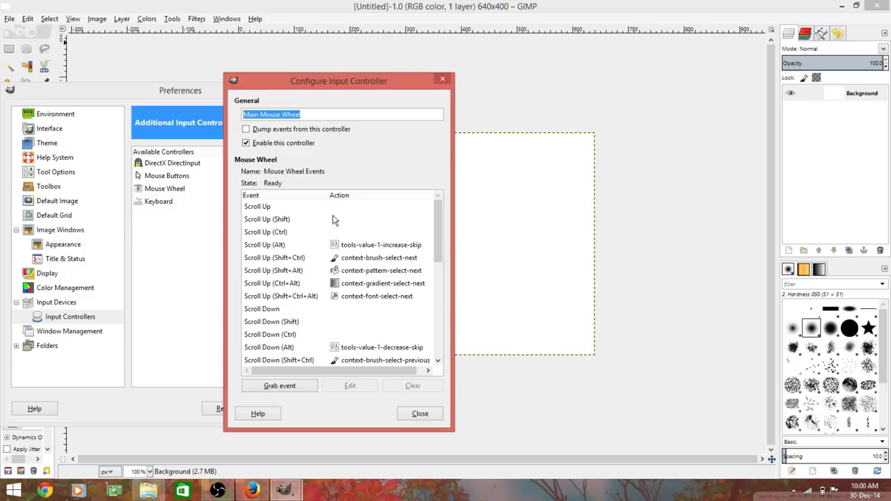
{"action": "left_click", "coordinate": [277, 206]}
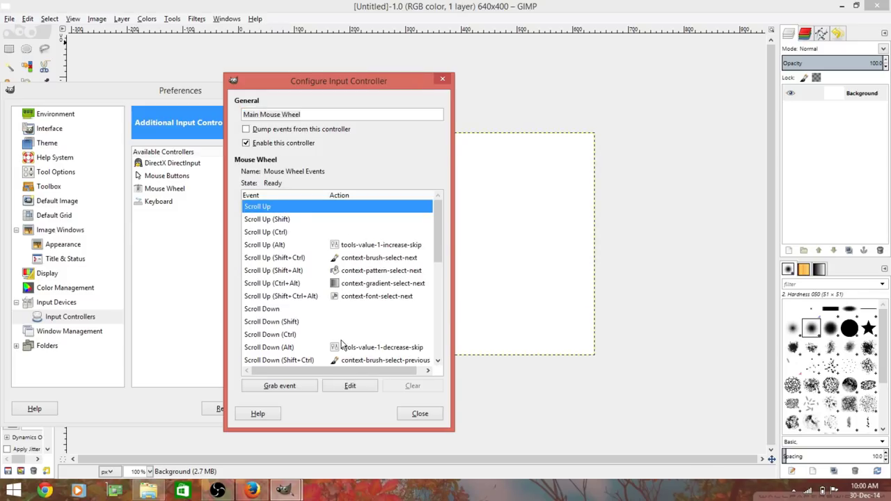
Assign view-zoom-in-accel to the mouse wheel's Scroll Up event
{"action": "left_click", "coordinate": [343, 386]}
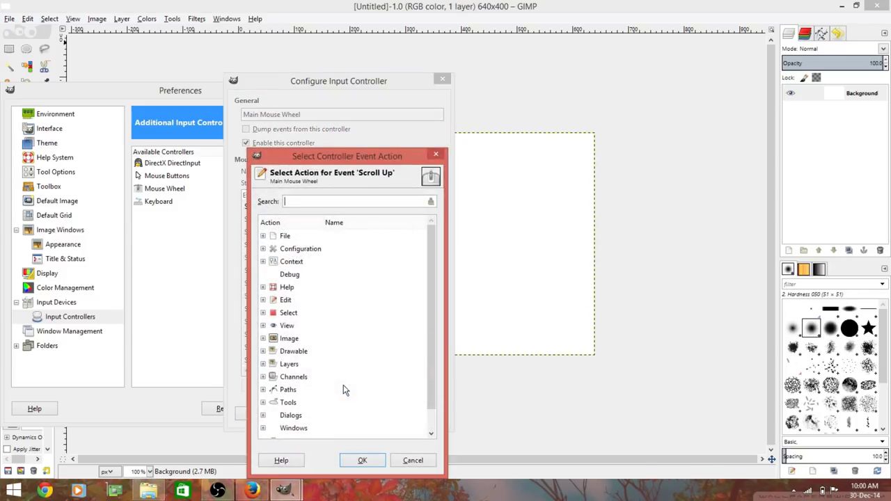
{"action": "type", "text": "z"}
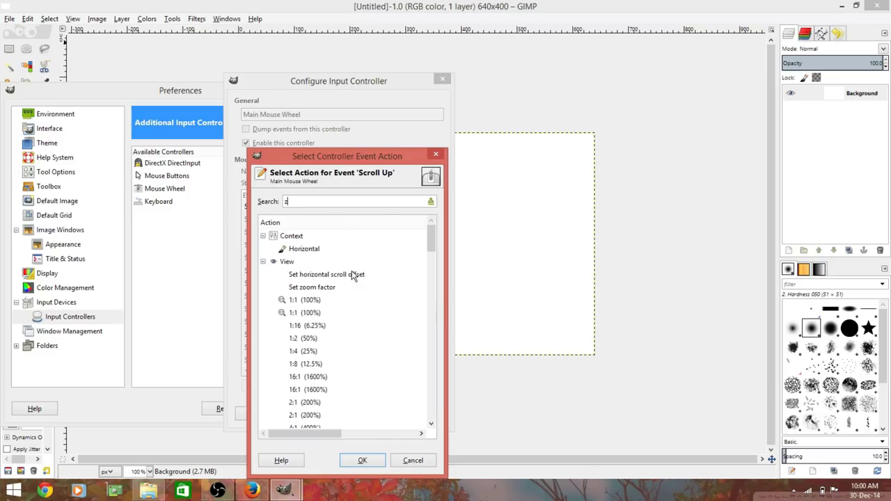
{"action": "type", "text": "oom in a"}
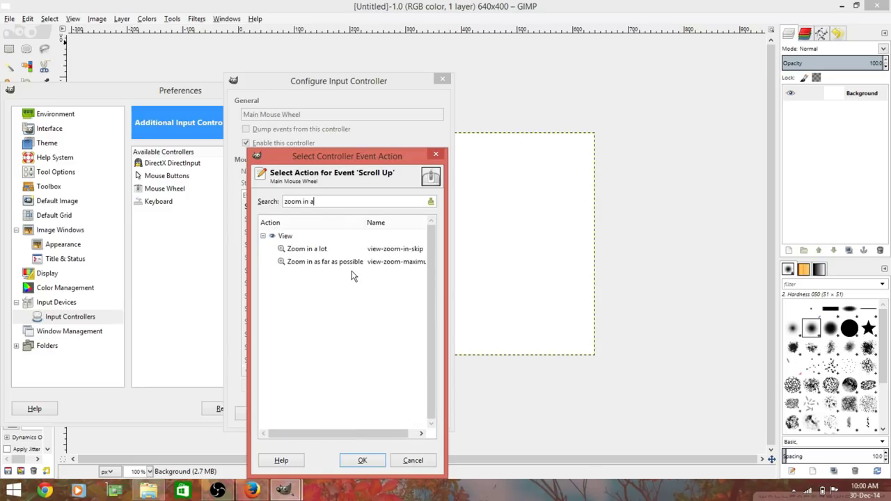
{"action": "key", "text": "BackSpace"}
{"action": "key", "text": "BackSpace"}
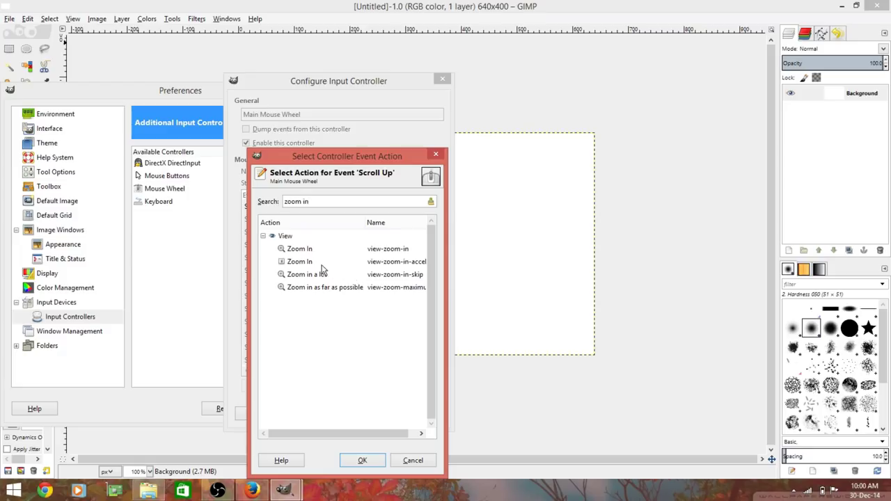
{"action": "left_click", "coordinate": [300, 266]}
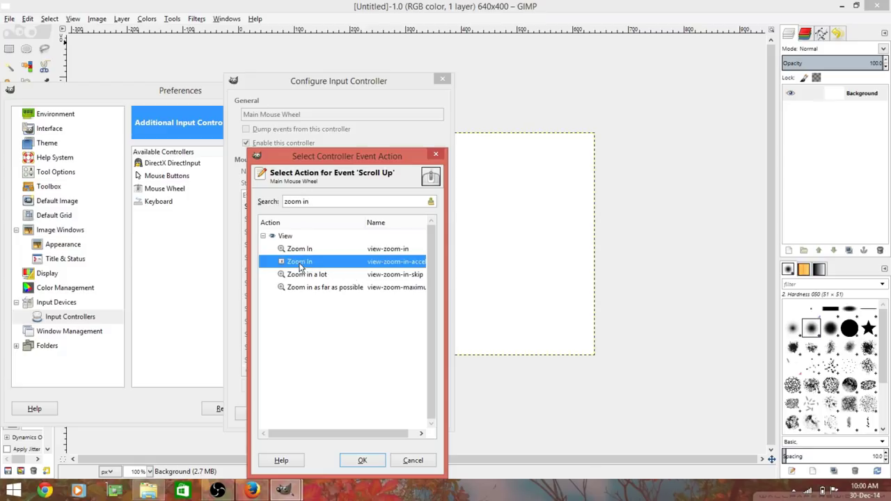
{"action": "left_click", "coordinate": [362, 463]}
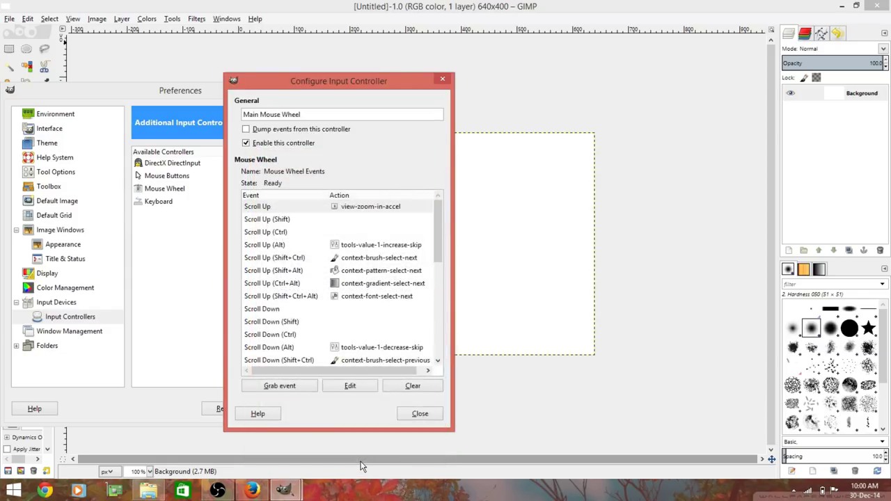
Assign view-zoom-out-accel to Scroll Down and close the controller and Preferences
{"action": "left_click", "coordinate": [329, 314]}
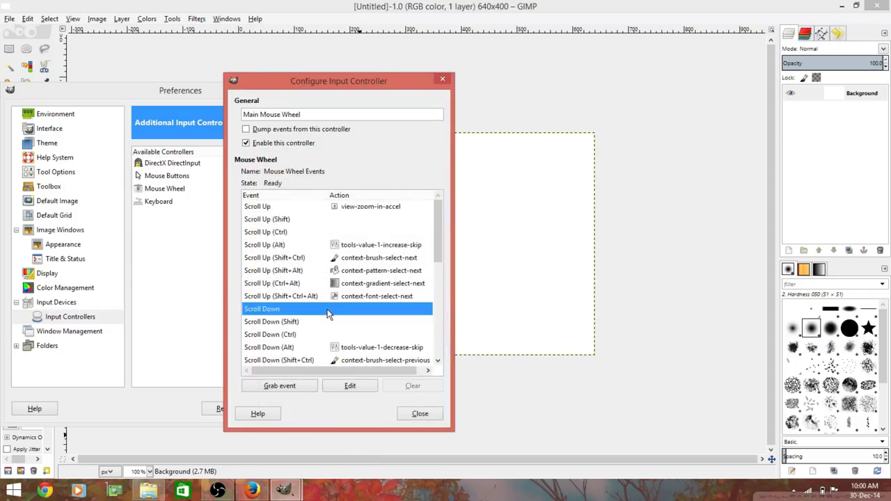
{"action": "left_click", "coordinate": [345, 385]}
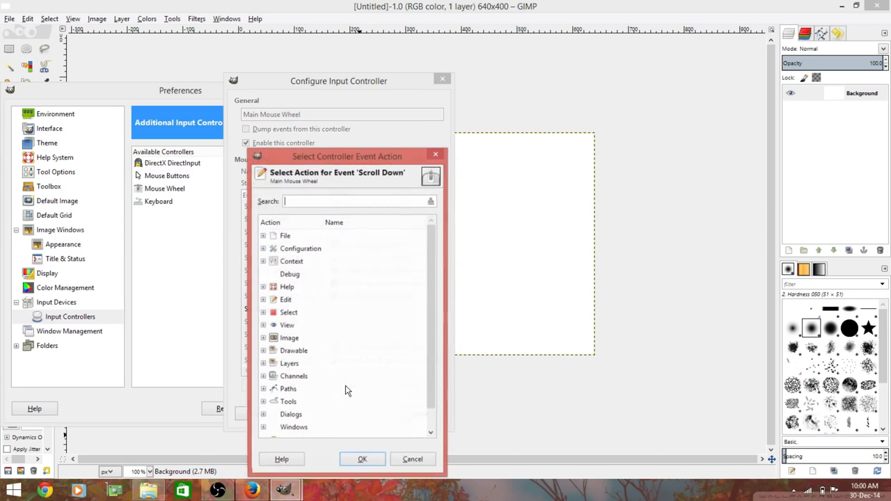
{"action": "type", "text": "zoom"}
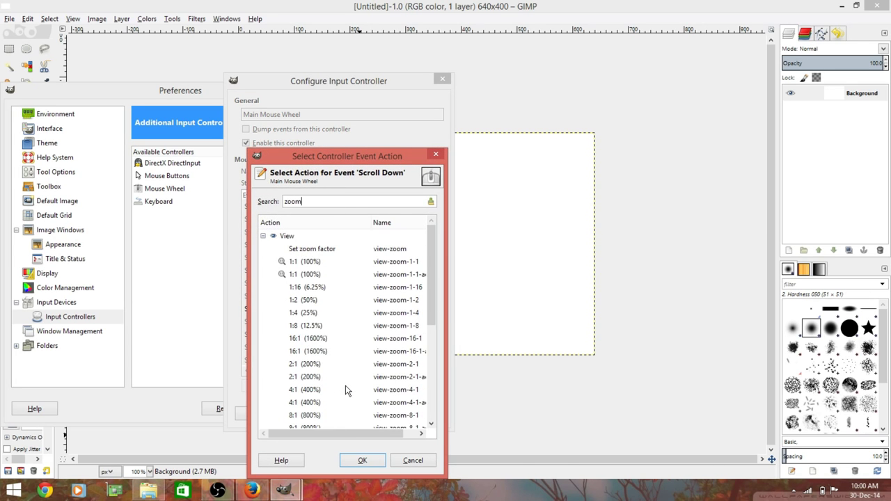
{"action": "type", "text": " out"}
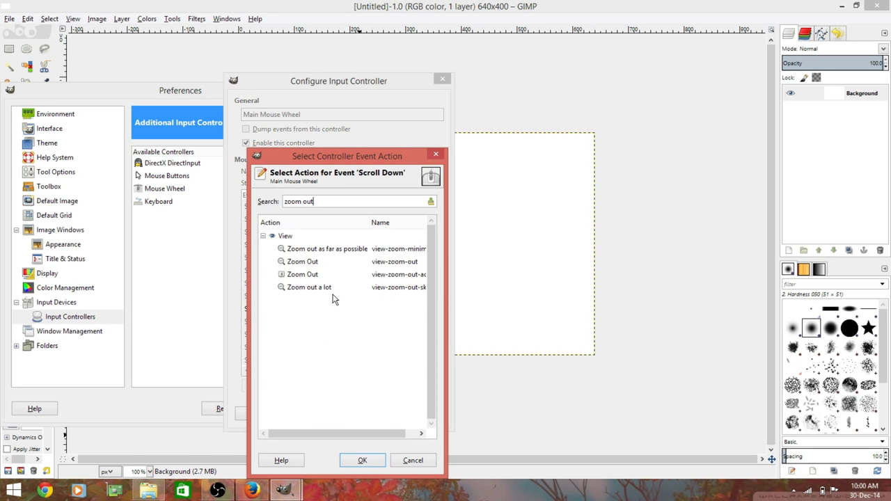
{"action": "left_click", "coordinate": [329, 277]}
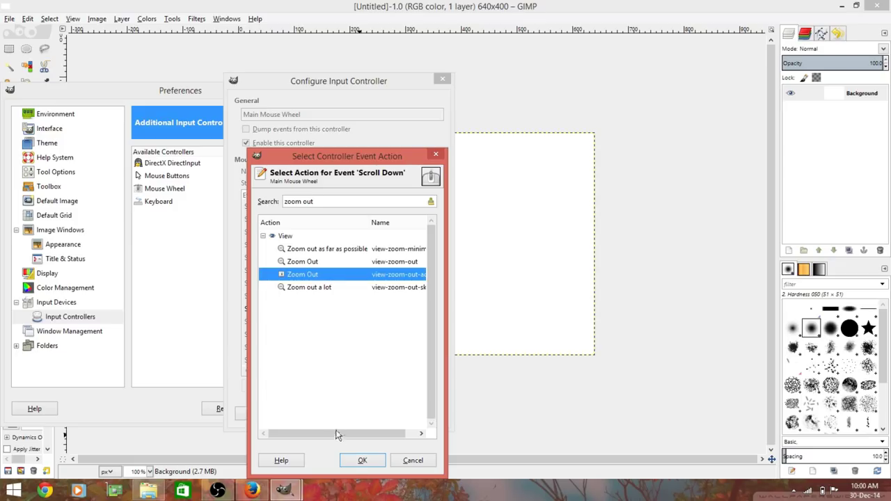
{"action": "left_click", "coordinate": [362, 461]}
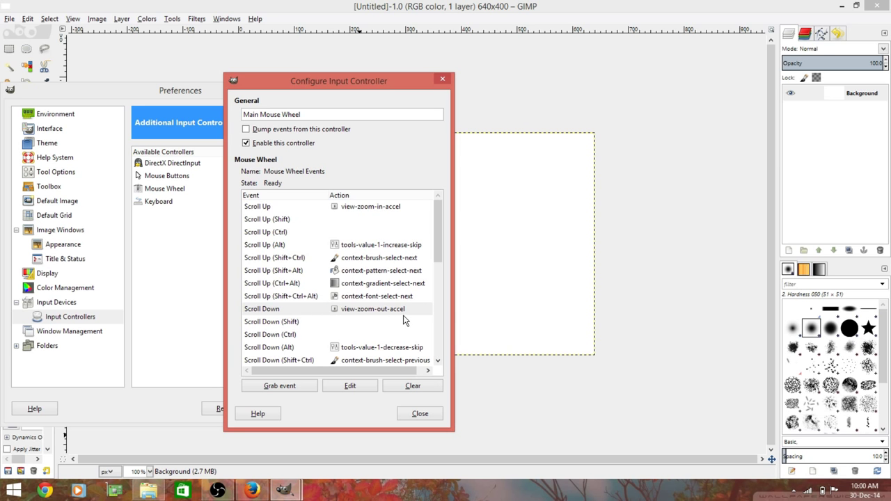
{"action": "left_click", "coordinate": [419, 415]}
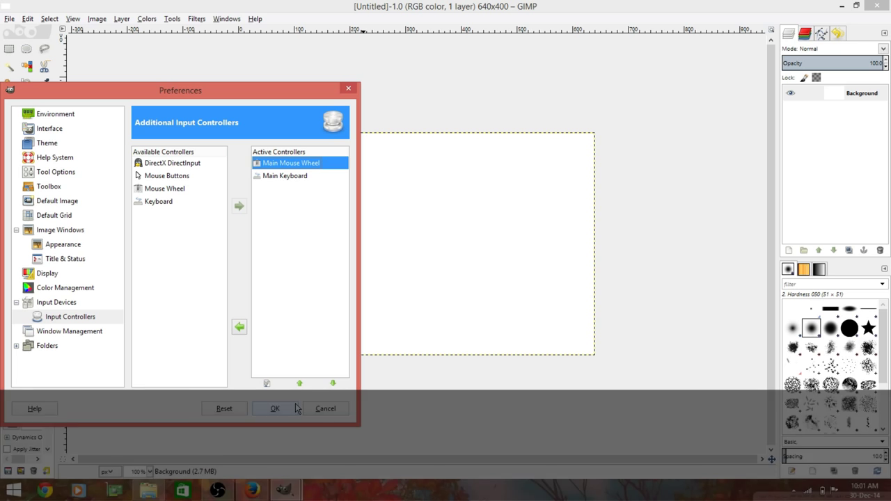
{"action": "left_click", "coordinate": [275, 409]}
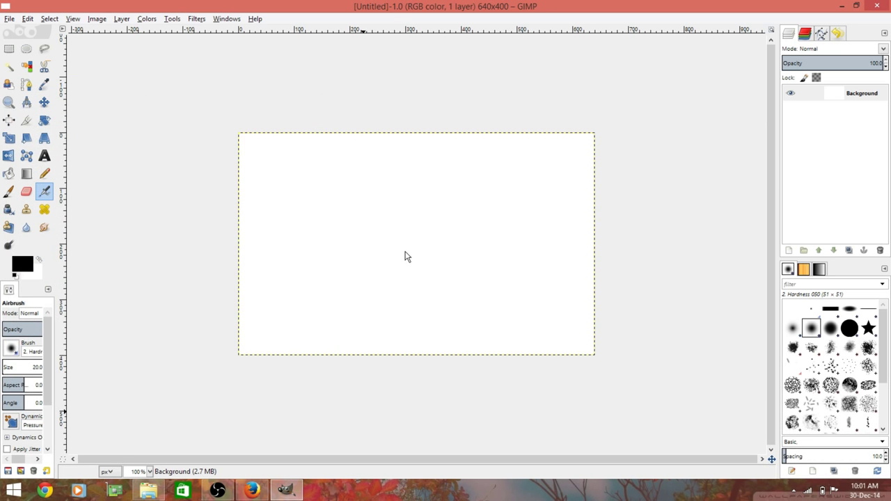
{"action": "scroll", "coordinate": [404, 255], "scroll_direction": "down", "scroll_amount": 3}
{"action": "scroll", "coordinate": [404, 255], "scroll_direction": "down", "scroll_amount": 4}
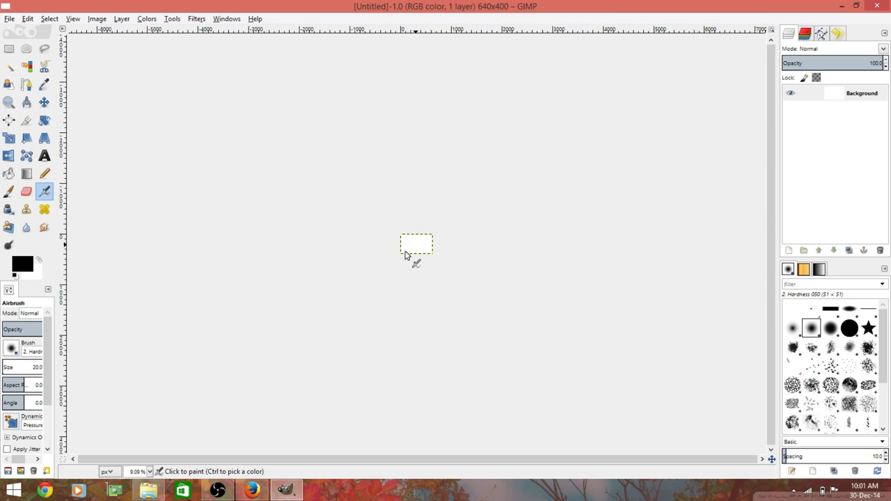
{"action": "scroll", "coordinate": [405, 255], "scroll_direction": "up", "scroll_amount": 8}
{"action": "scroll", "coordinate": [407, 256], "scroll_direction": "up", "scroll_amount": 4}
{"action": "scroll", "coordinate": [404, 255], "scroll_direction": "down", "scroll_amount": 5}
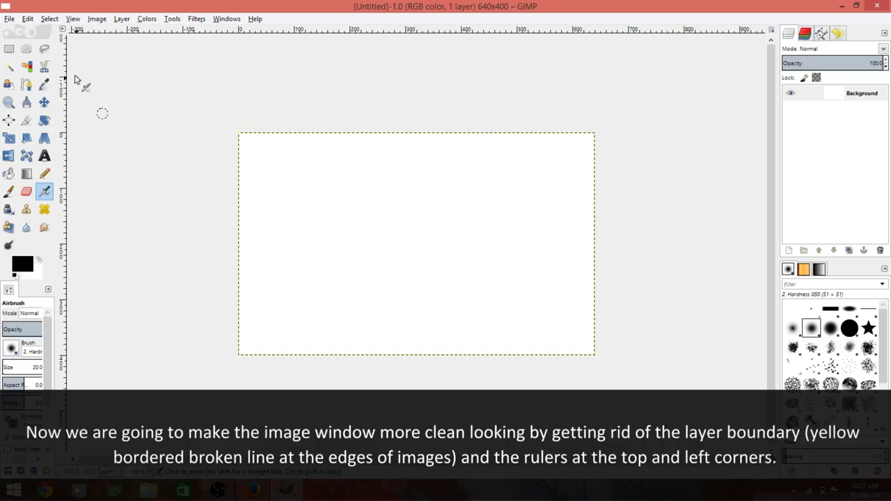
Hide rulers and layer boundary in both Normal and Fullscreen image window appearance
{"action": "left_click", "coordinate": [29, 21]}
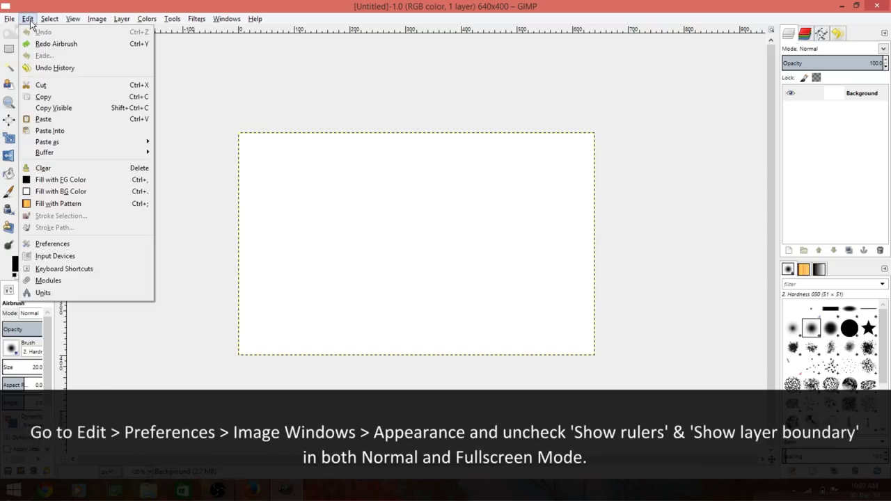
{"action": "left_click", "coordinate": [72, 243]}
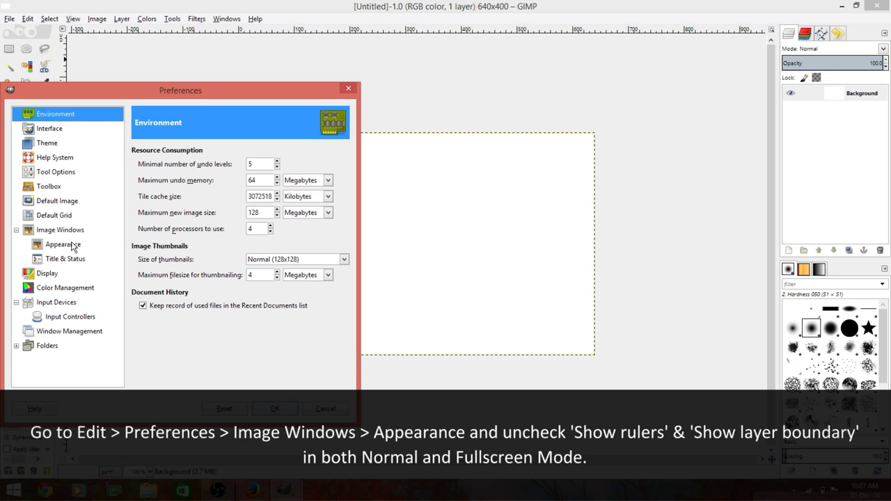
{"action": "left_click", "coordinate": [61, 245]}
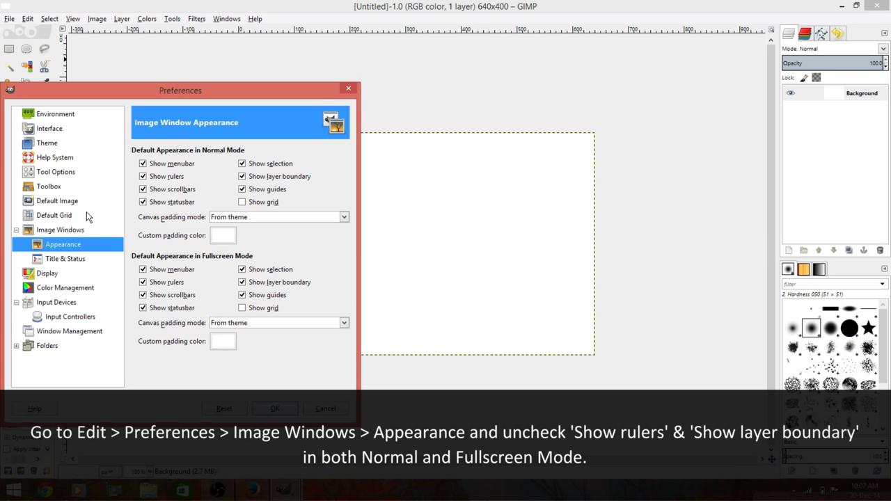
{"action": "left_click", "coordinate": [142, 176]}
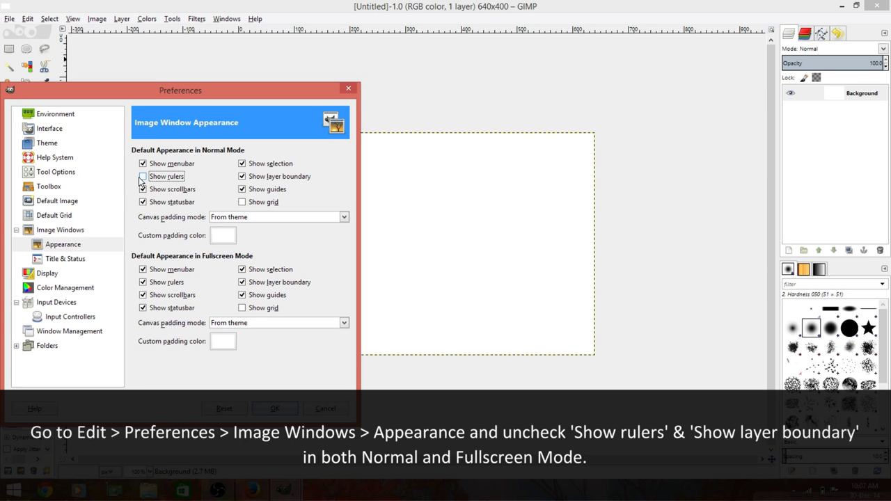
{"action": "left_click", "coordinate": [242, 176]}
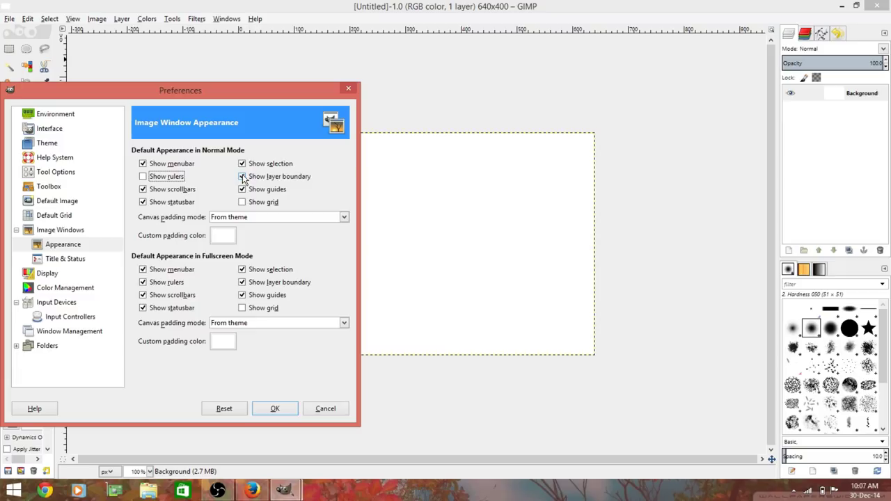
{"action": "left_click", "coordinate": [151, 283]}
{"action": "left_click", "coordinate": [244, 285]}
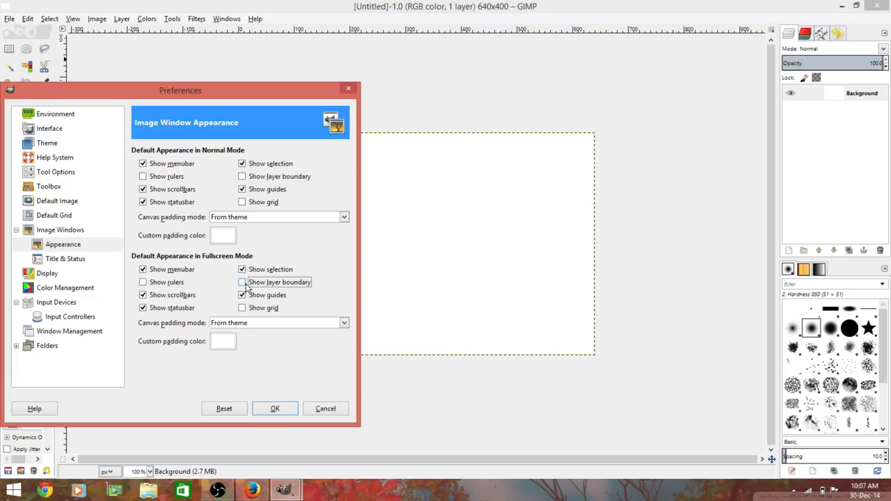
{"action": "left_click", "coordinate": [274, 409]}
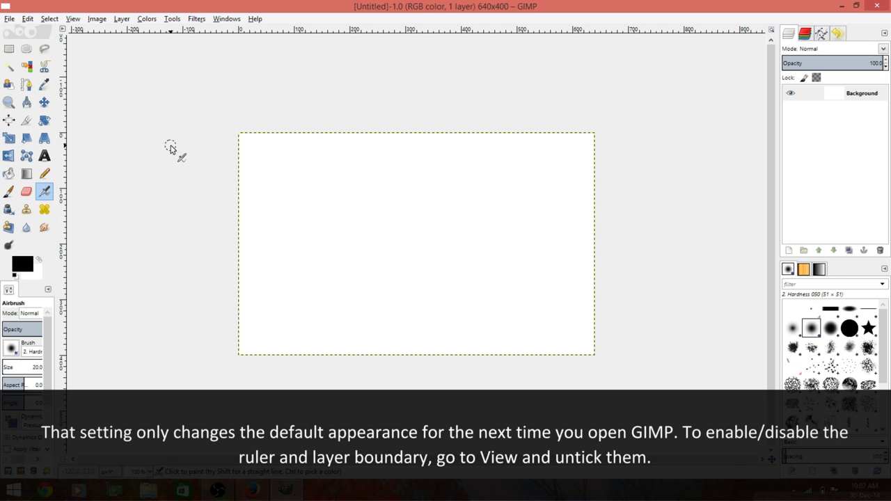
Turn off Show Layer Boundary and Show Rulers in the image window's View menu
{"action": "left_click", "coordinate": [69, 19]}
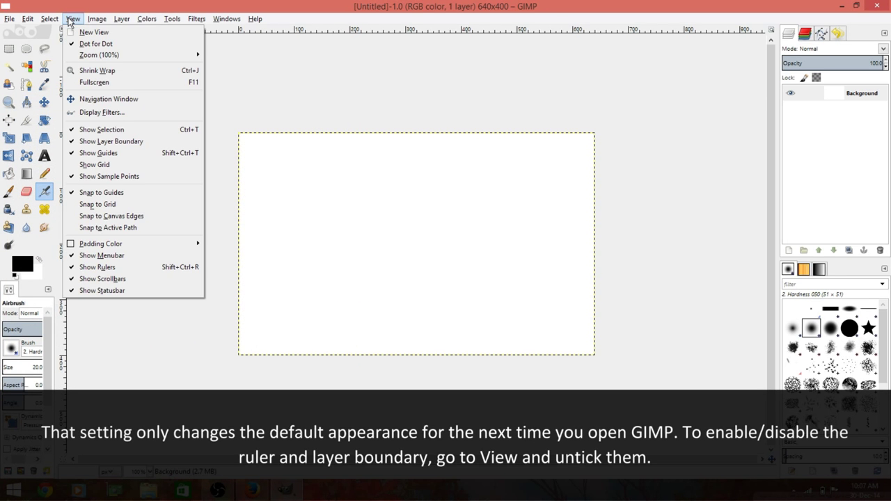
{"action": "left_click", "coordinate": [98, 142]}
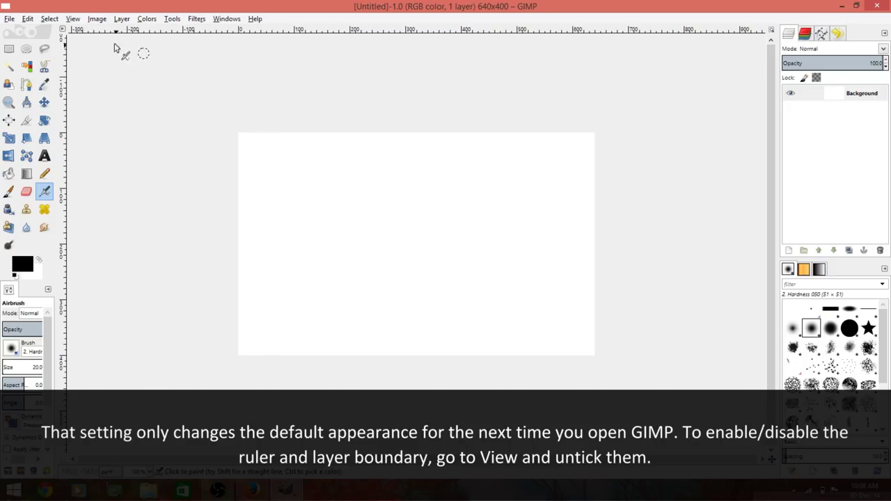
{"action": "left_click", "coordinate": [72, 19]}
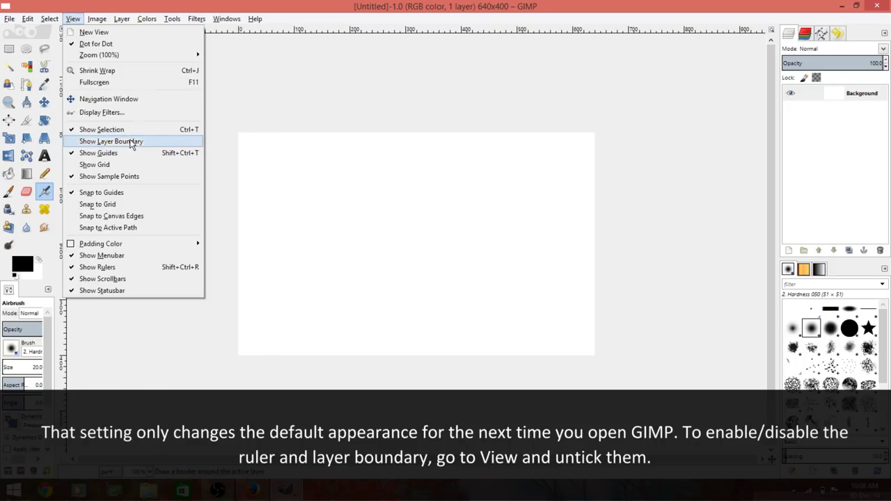
{"action": "left_click", "coordinate": [110, 268]}
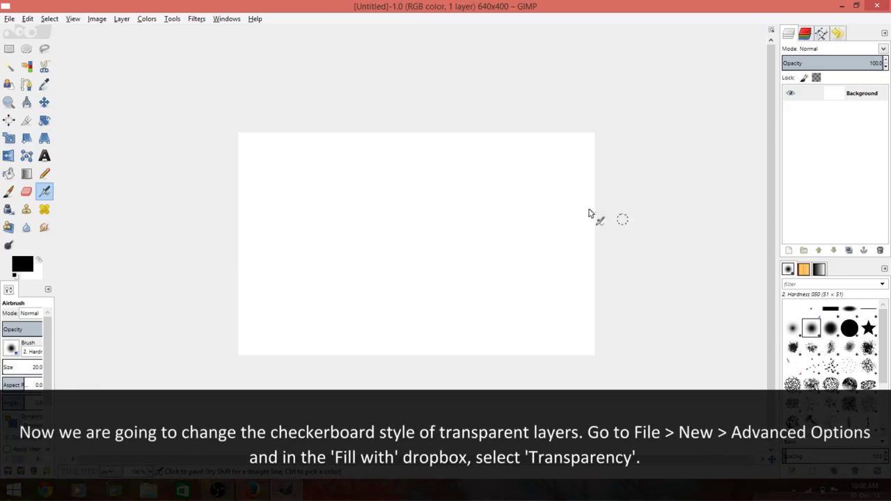
Create a new 640×400 image with Advanced Options 'Fill with' set to Transparency
{"action": "left_click", "coordinate": [12, 20]}
{"action": "left_click", "coordinate": [21, 32]}
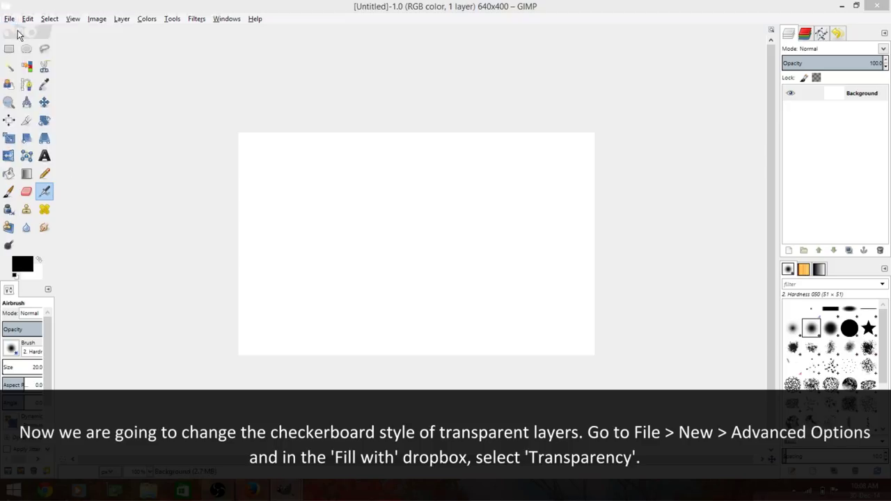
{"action": "left_click", "coordinate": [20, 112]}
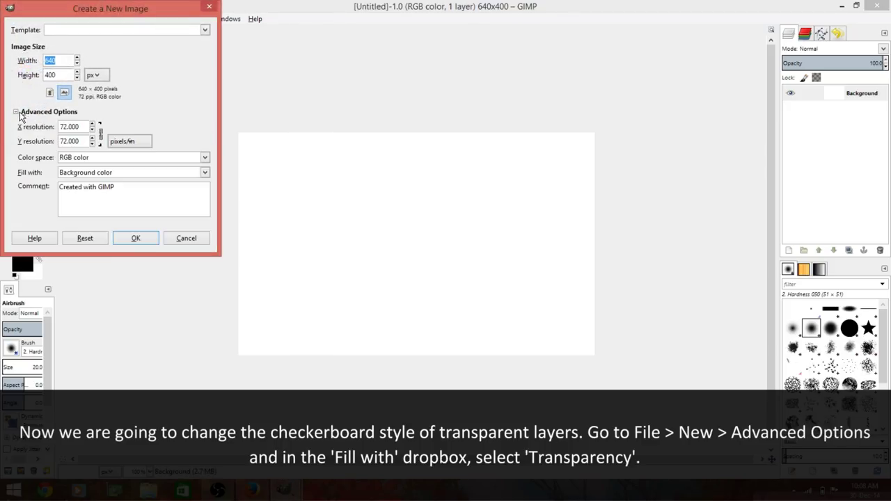
{"action": "left_click", "coordinate": [205, 173]}
{"action": "left_click", "coordinate": [172, 222]}
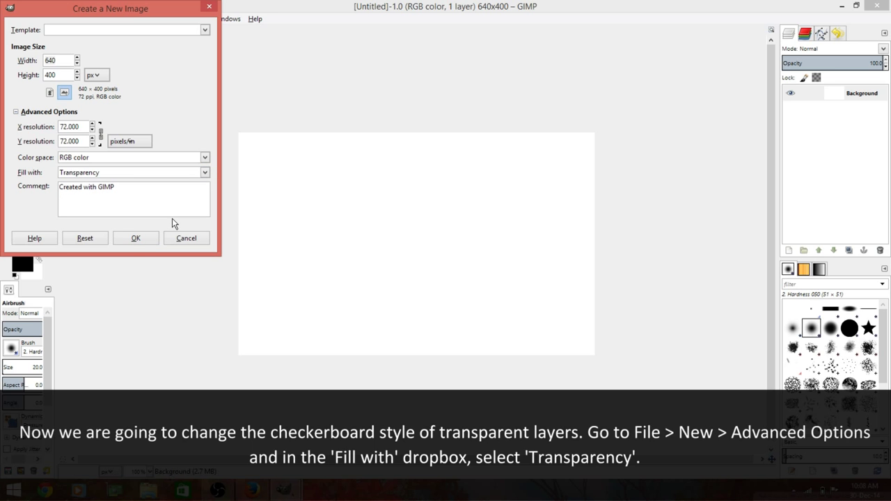
{"action": "left_click", "coordinate": [130, 238]}
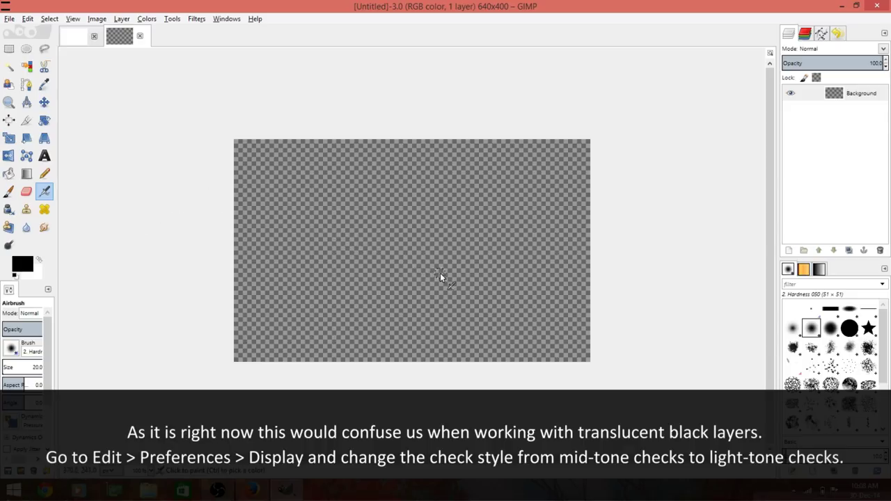
In Preferences > Display, preview Light checks and Dark checks as the transparency check style
{"action": "left_click", "coordinate": [27, 19]}
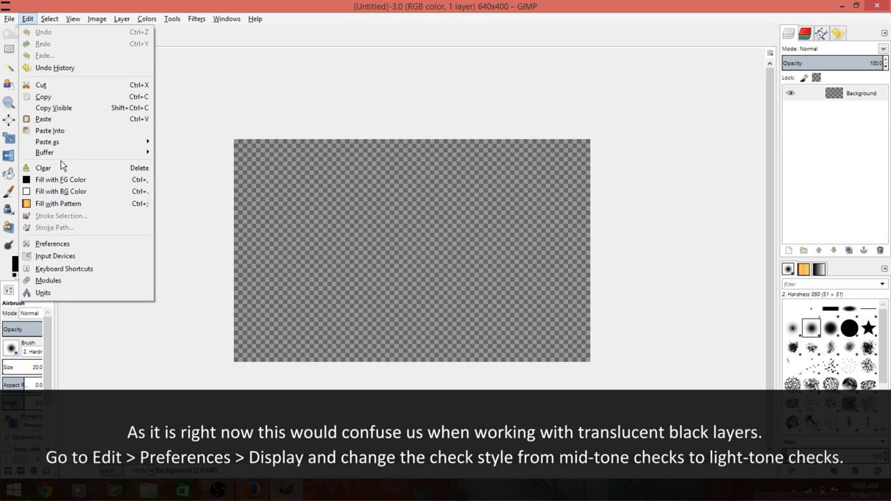
{"action": "left_click", "coordinate": [66, 243]}
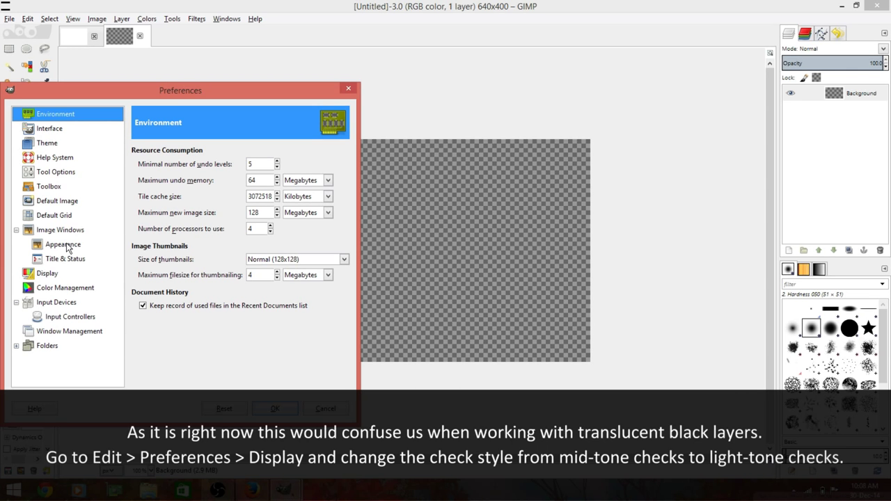
{"action": "left_click", "coordinate": [50, 276]}
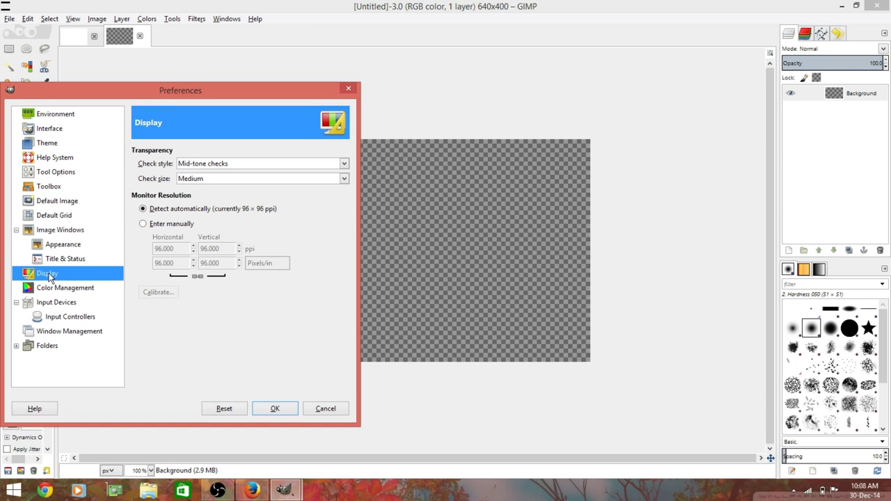
{"action": "left_click", "coordinate": [218, 167]}
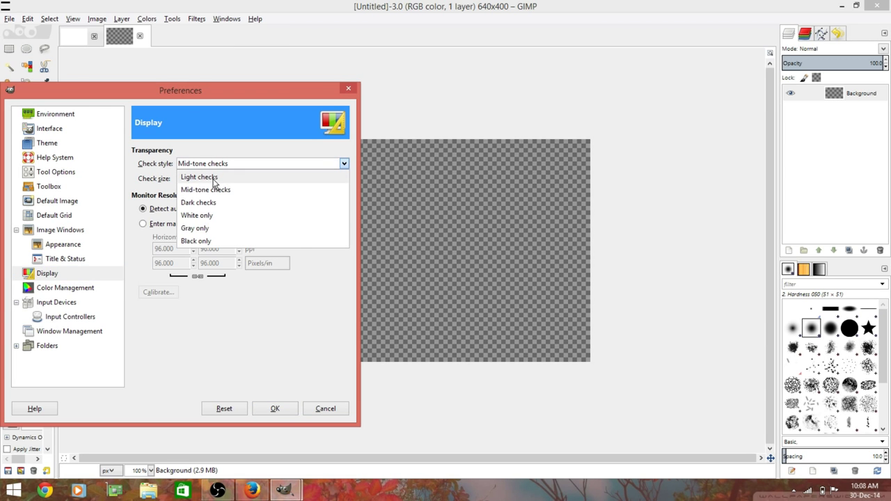
{"action": "left_click", "coordinate": [199, 177]}
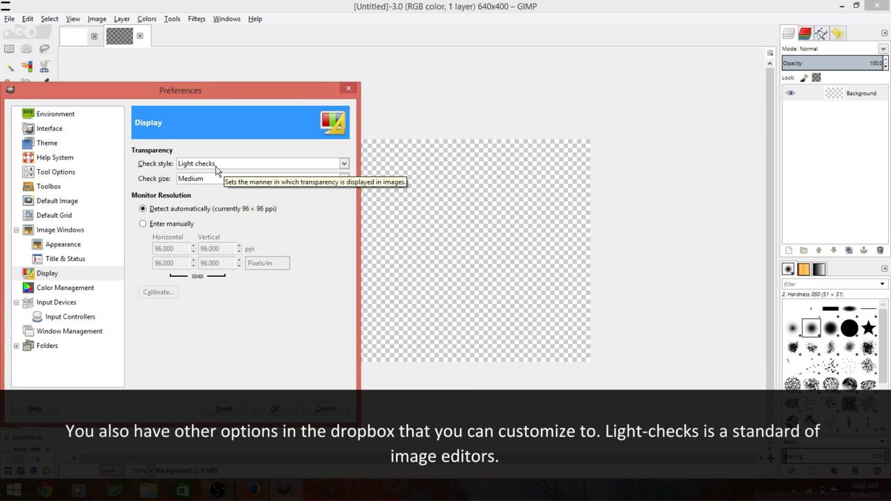
{"action": "left_click", "coordinate": [217, 167]}
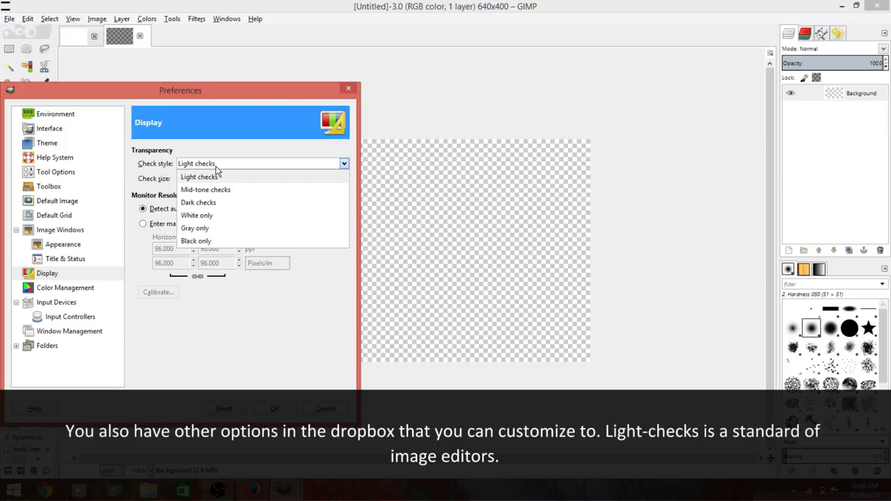
{"action": "left_click", "coordinate": [209, 206]}
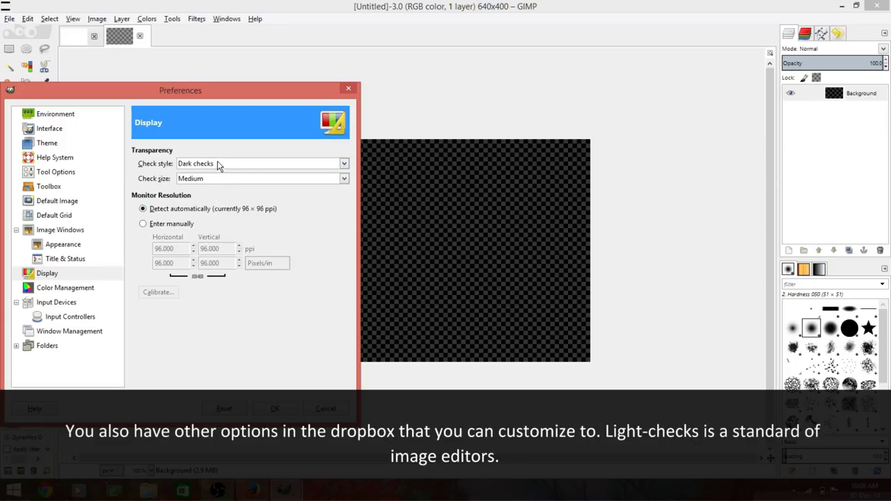
Preview White, Gray and Black only, then keep Light checks and save the preferences
{"action": "left_click", "coordinate": [217, 164]}
{"action": "left_click", "coordinate": [210, 218]}
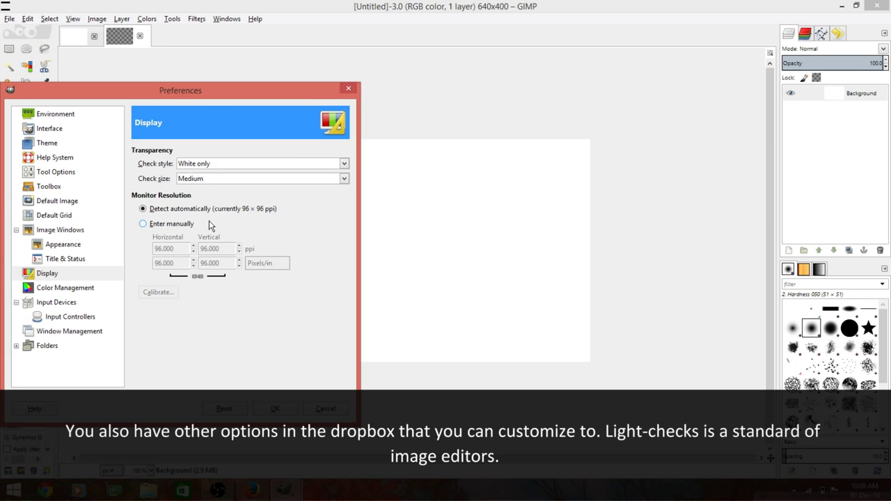
{"action": "left_click", "coordinate": [224, 166]}
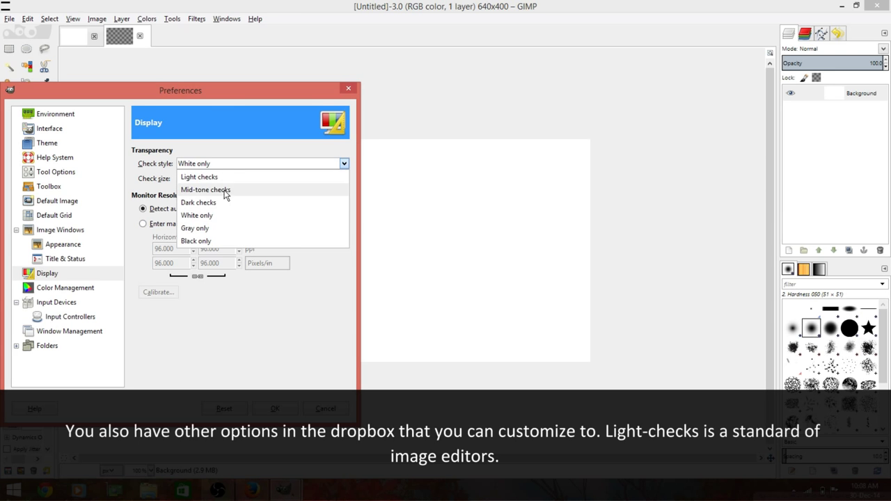
{"action": "left_click", "coordinate": [218, 235]}
{"action": "left_click", "coordinate": [236, 166]}
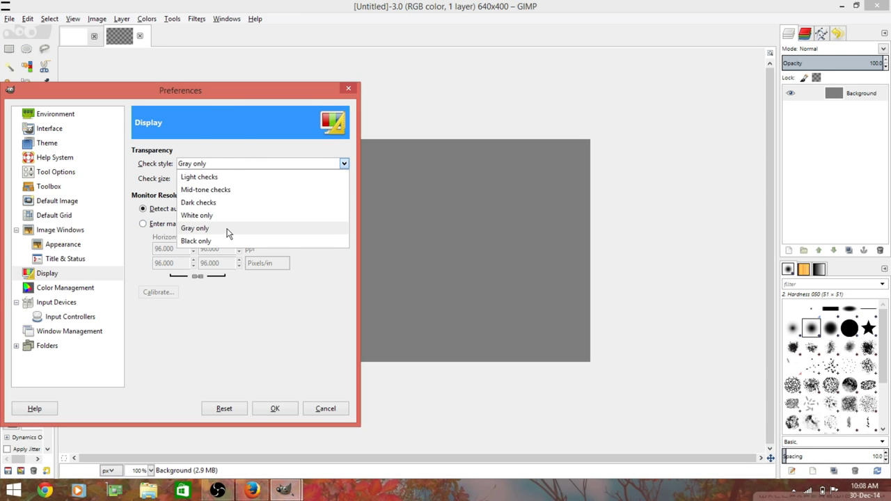
{"action": "left_click", "coordinate": [224, 241]}
{"action": "left_click", "coordinate": [238, 166]}
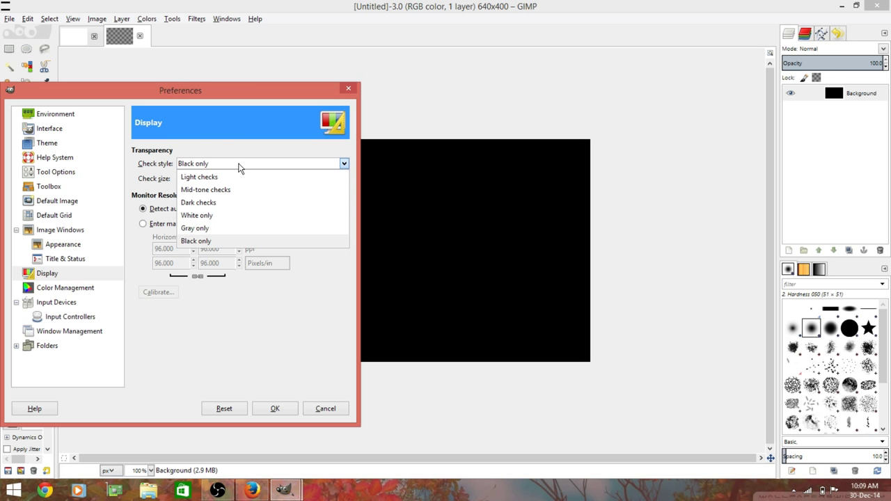
{"action": "left_click", "coordinate": [209, 177]}
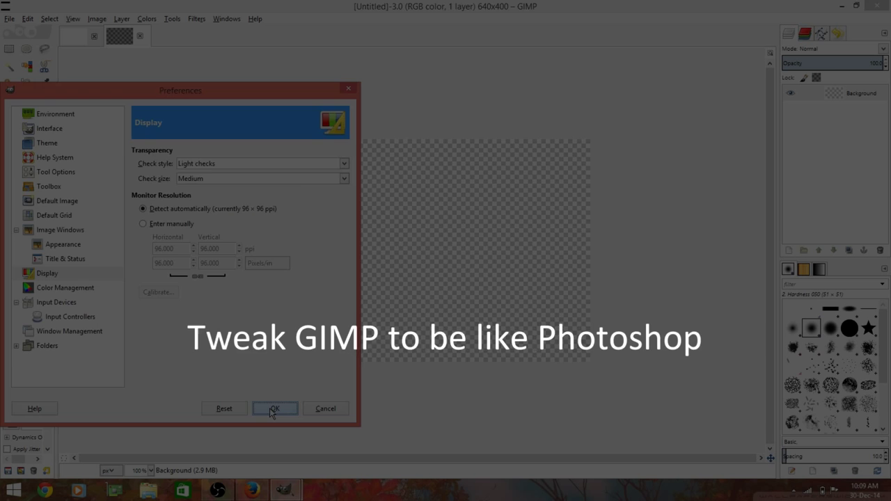
{"action": "left_click", "coordinate": [272, 408]}
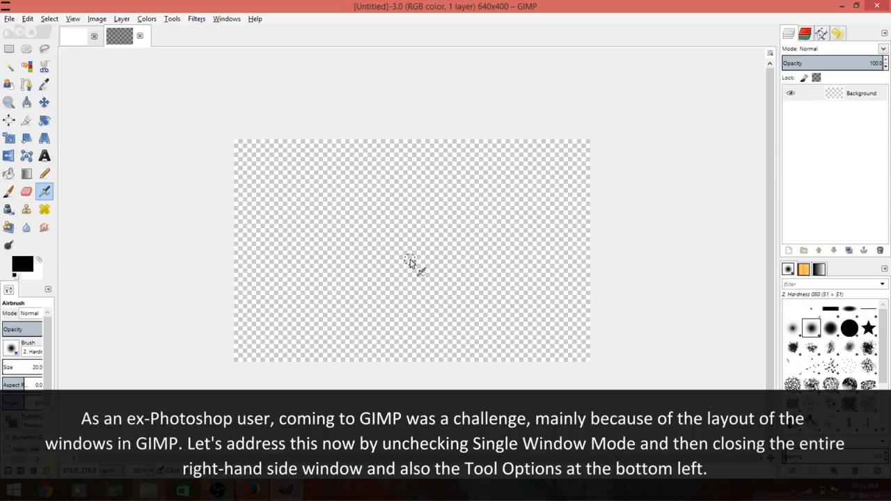
Turn off Single-Window Mode and close the Layers–Brushes dock window
{"action": "left_click", "coordinate": [232, 22]}
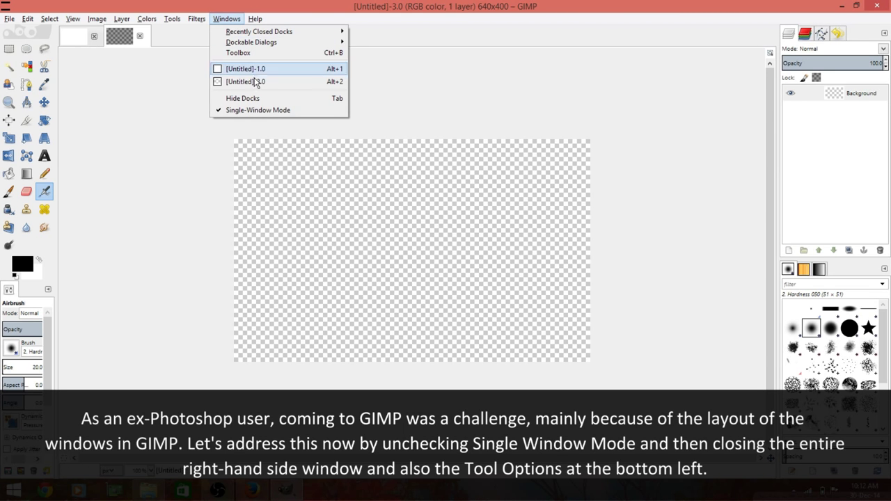
{"action": "left_click", "coordinate": [263, 110]}
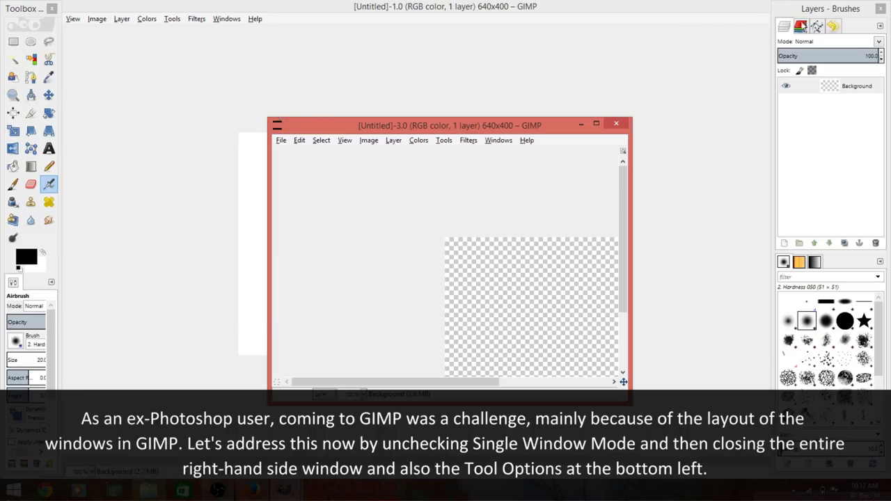
{"action": "left_click", "coordinate": [882, 10]}
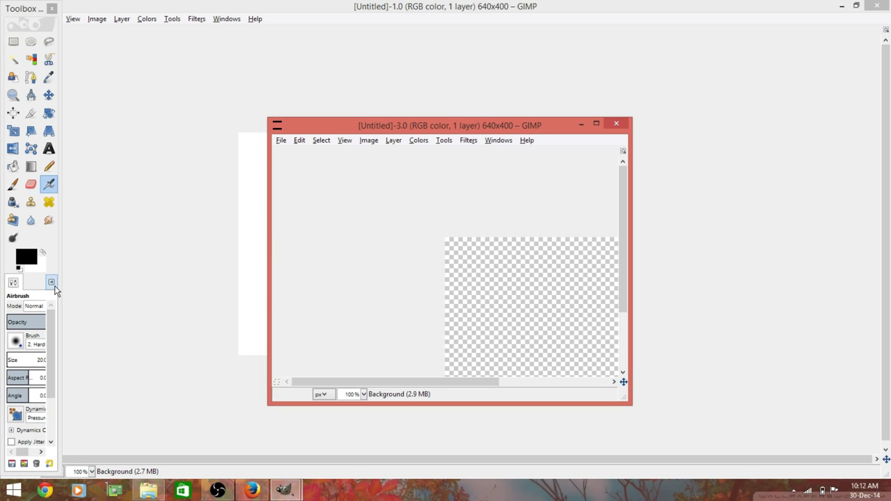
Close the Tool Options tab in the toolbox
{"action": "left_click", "coordinate": [50, 282]}
{"action": "left_click", "coordinate": [78, 317]}
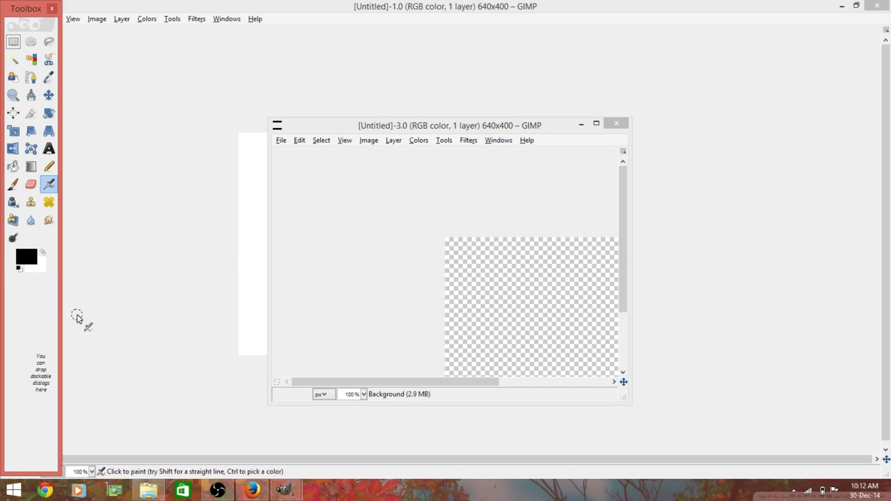
{"action": "left_click", "coordinate": [502, 144]}
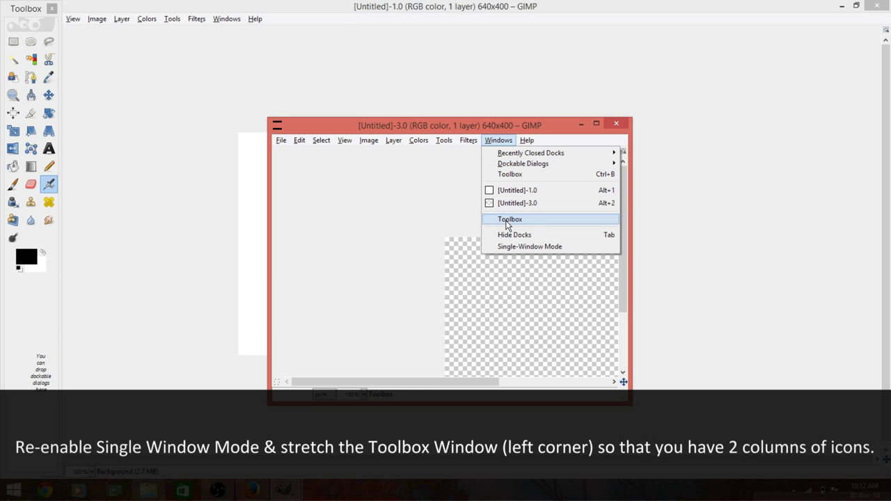
Re-enable Single-Window Mode, maximise GIMP, and widen the toolbox to two tool columns
{"action": "left_click", "coordinate": [519, 246]}
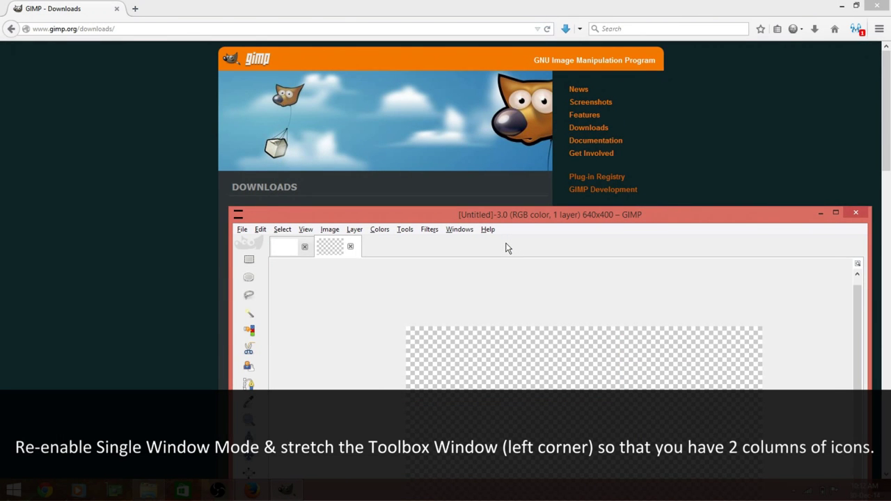
{"action": "left_click", "coordinate": [835, 213]}
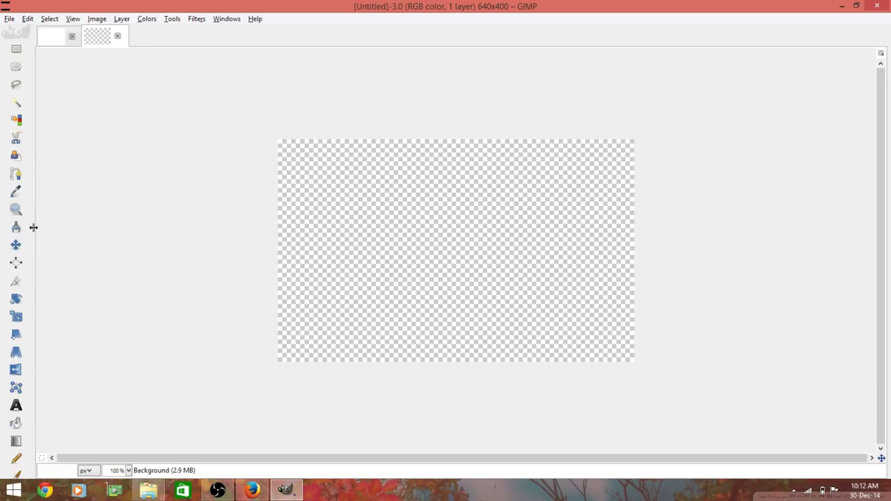
{"action": "left_click_drag", "start_coordinate": [33, 228], "coordinate": [37, 229]}
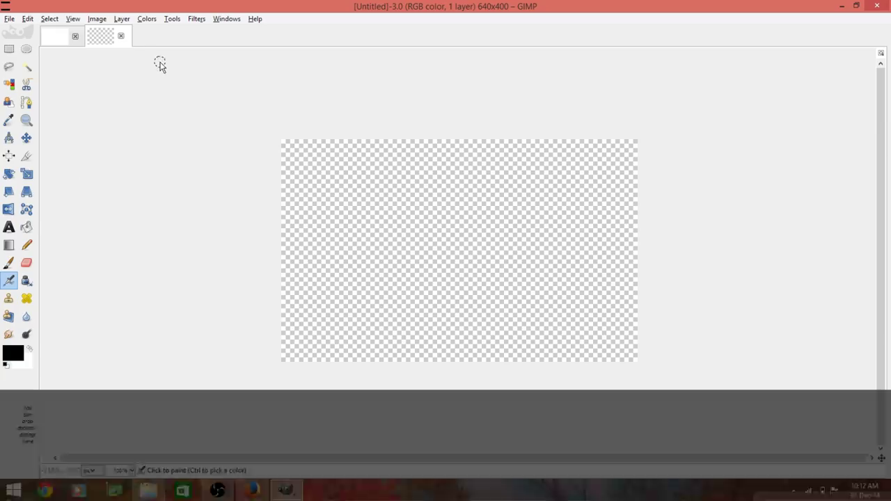
Dock Tool Options on the right from Dockable Dialogs and set its Tab Style to Text
{"action": "left_click", "coordinate": [227, 21]}
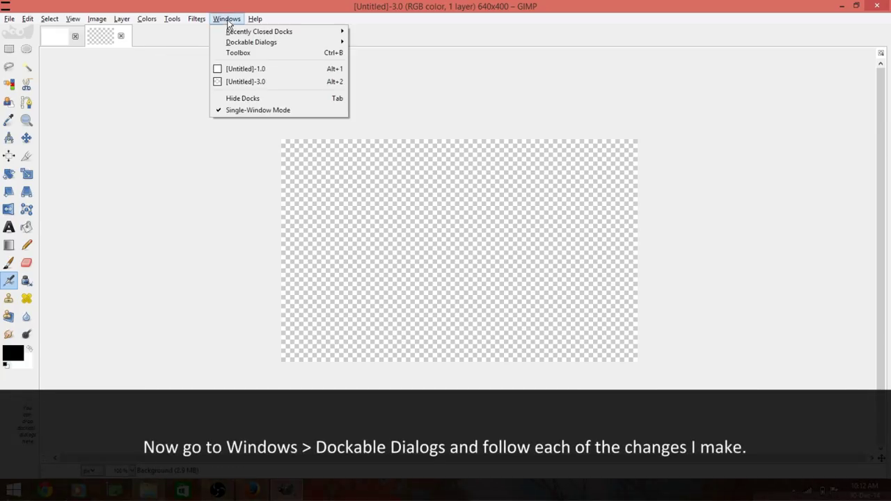
{"action": "mouse_move", "coordinate": [252, 43]}
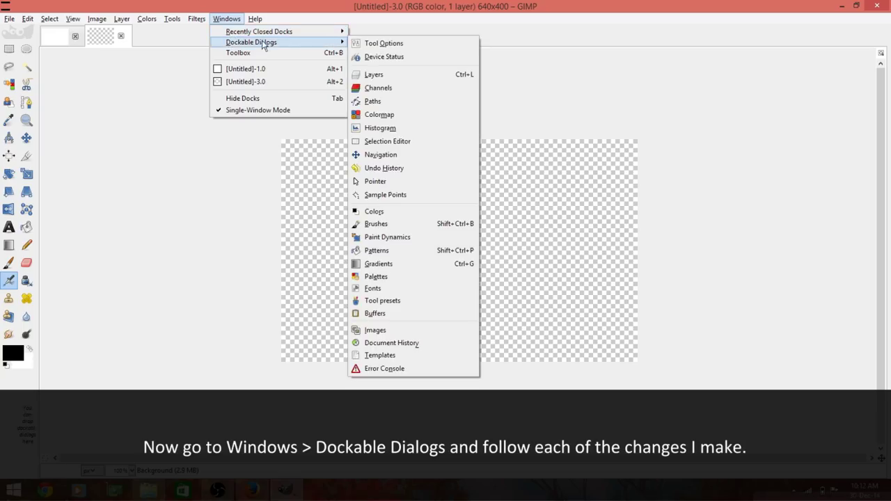
{"action": "left_click", "coordinate": [366, 45]}
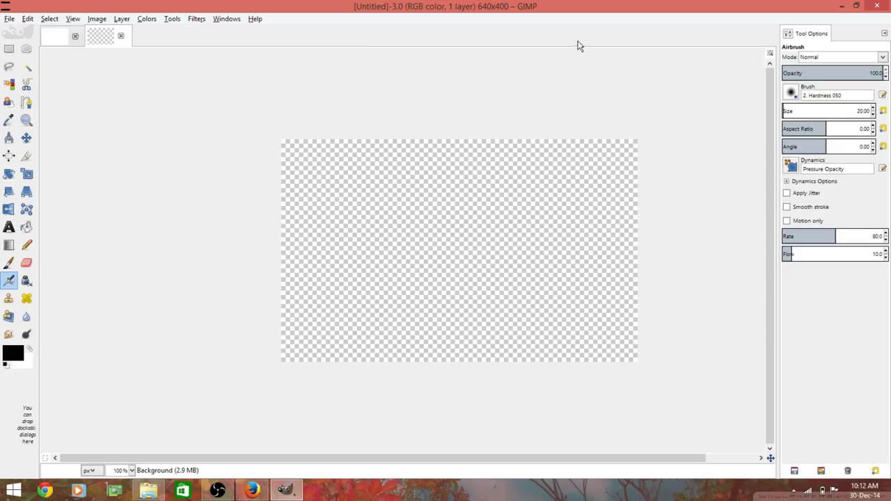
{"action": "left_click", "coordinate": [885, 33]}
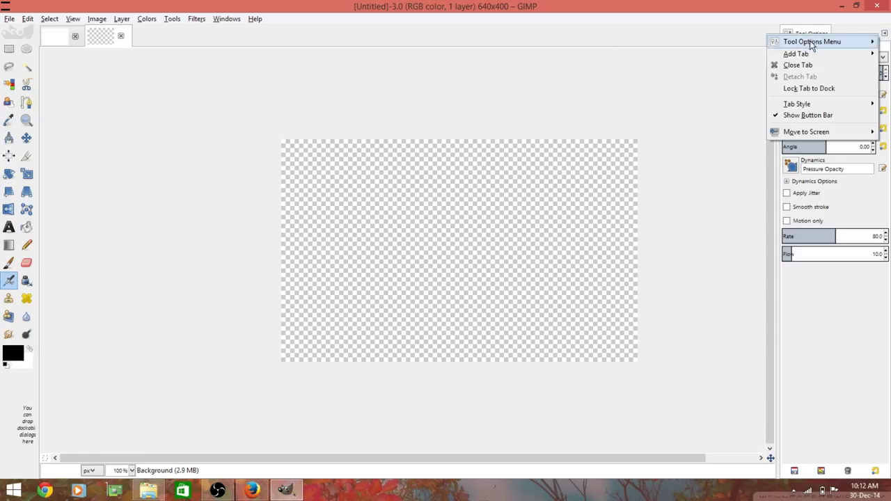
{"action": "mouse_move", "coordinate": [798, 104]}
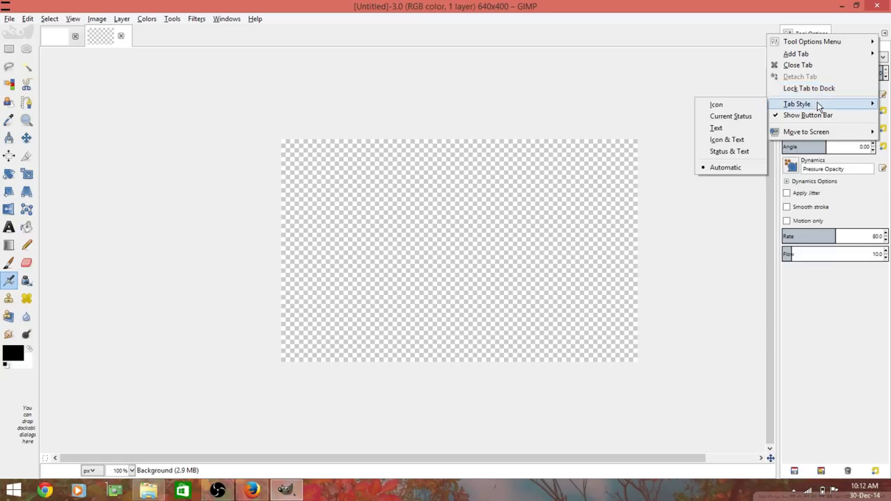
{"action": "left_click", "coordinate": [732, 128]}
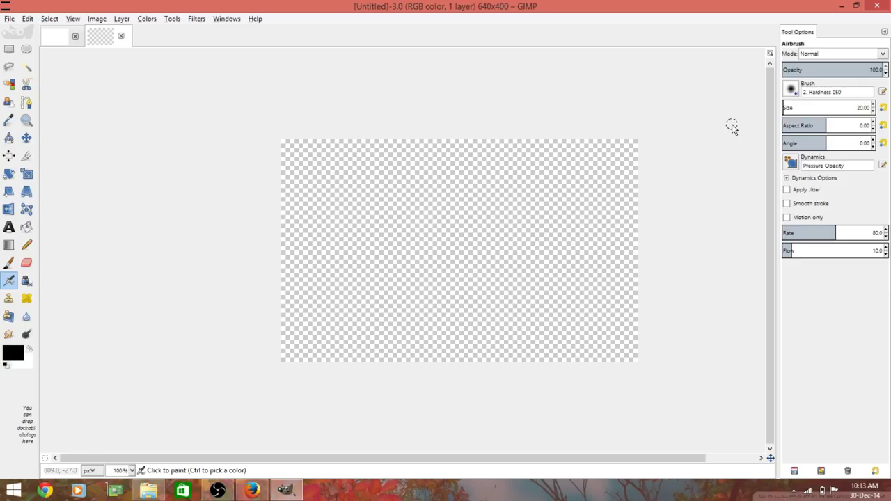
{"action": "left_click", "coordinate": [885, 33]}
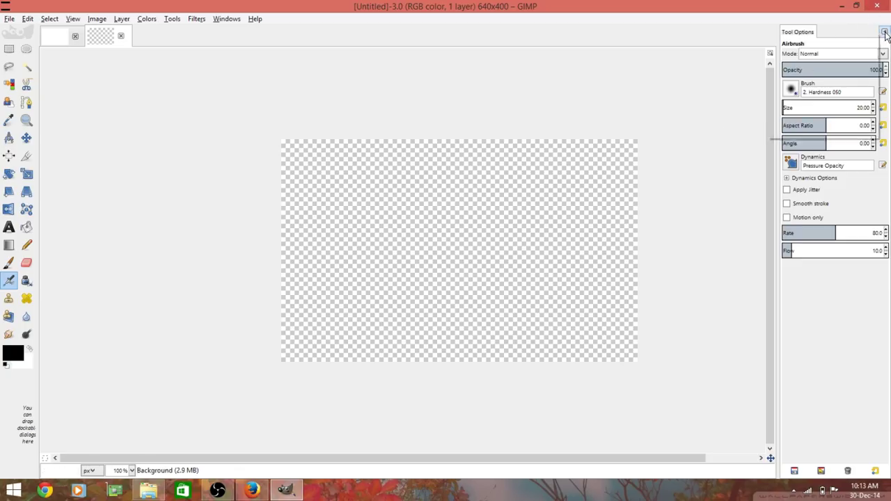
{"action": "mouse_move", "coordinate": [796, 52]}
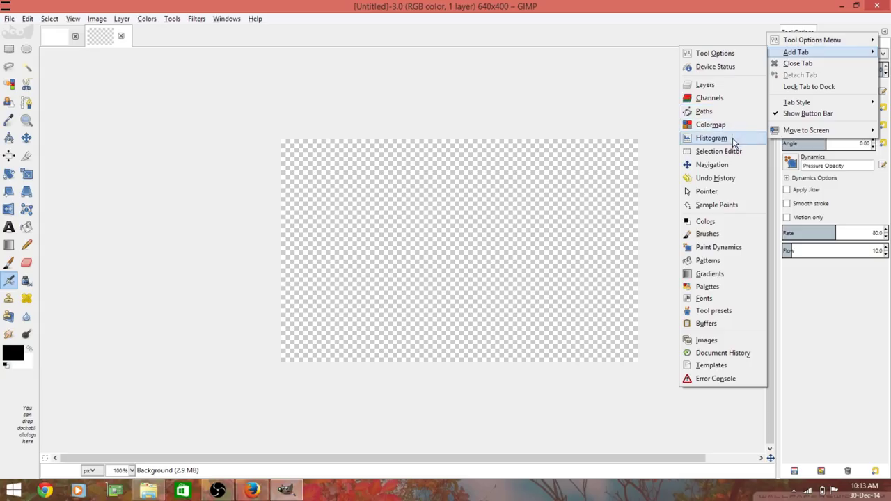
Add FG/BG Color and Patterns tabs to the right dock, both labelled with text only
{"action": "left_click", "coordinate": [721, 222]}
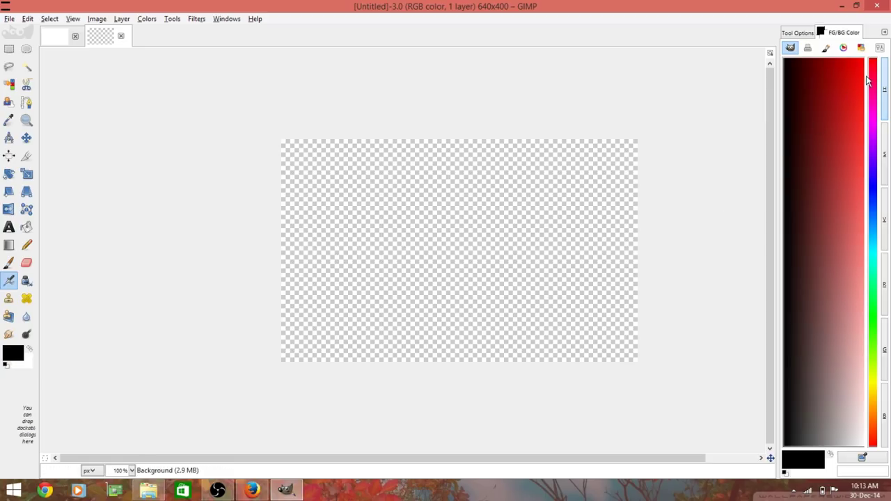
{"action": "left_click", "coordinate": [884, 33]}
{"action": "mouse_move", "coordinate": [809, 90]}
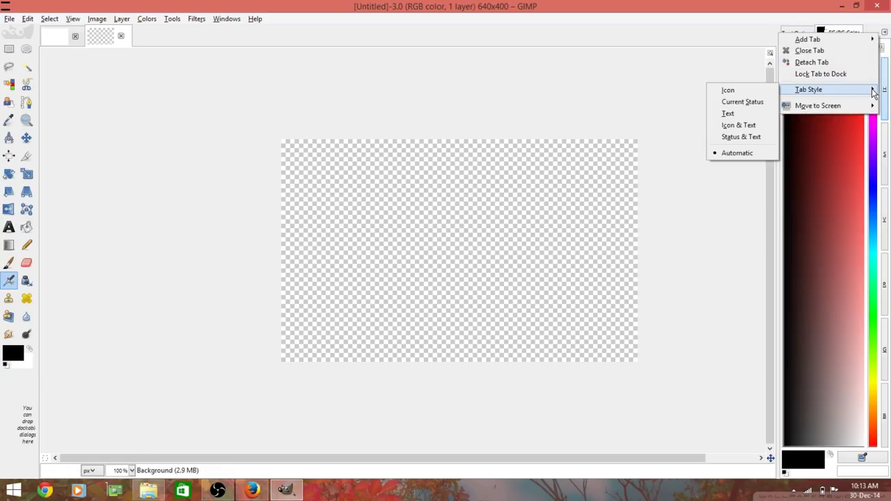
{"action": "left_click", "coordinate": [750, 117]}
{"action": "left_click", "coordinate": [883, 34]}
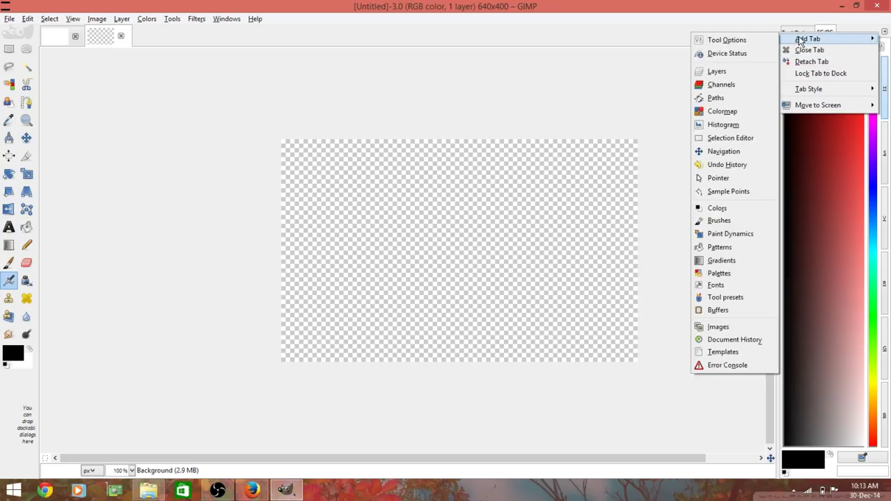
{"action": "left_click", "coordinate": [719, 248]}
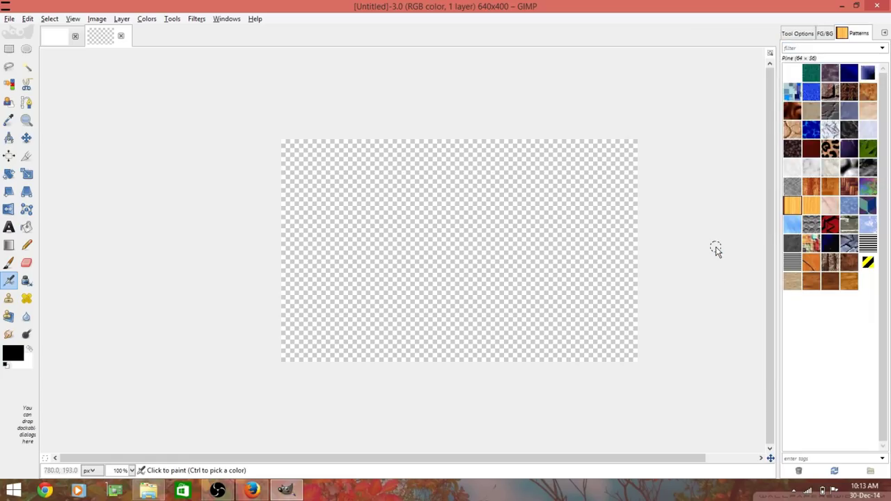
{"action": "left_click", "coordinate": [885, 33]}
{"action": "mouse_move", "coordinate": [809, 114]}
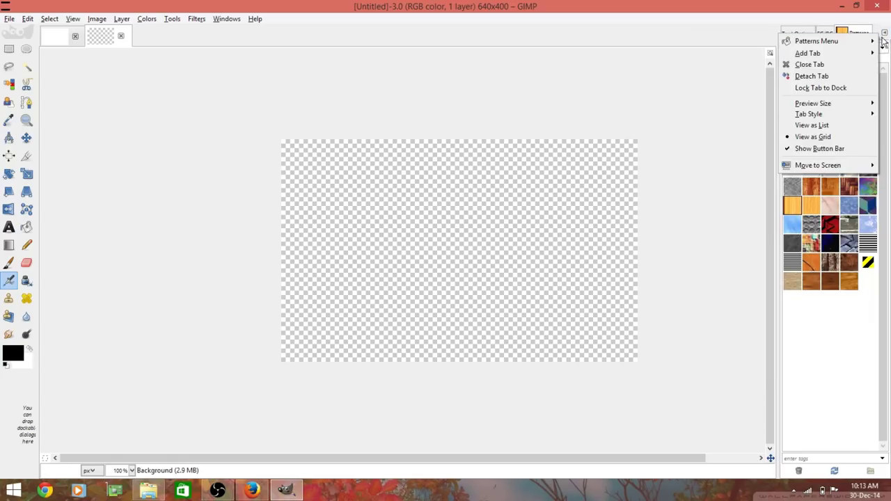
{"action": "left_click", "coordinate": [751, 142]}
{"action": "left_click", "coordinate": [884, 33]}
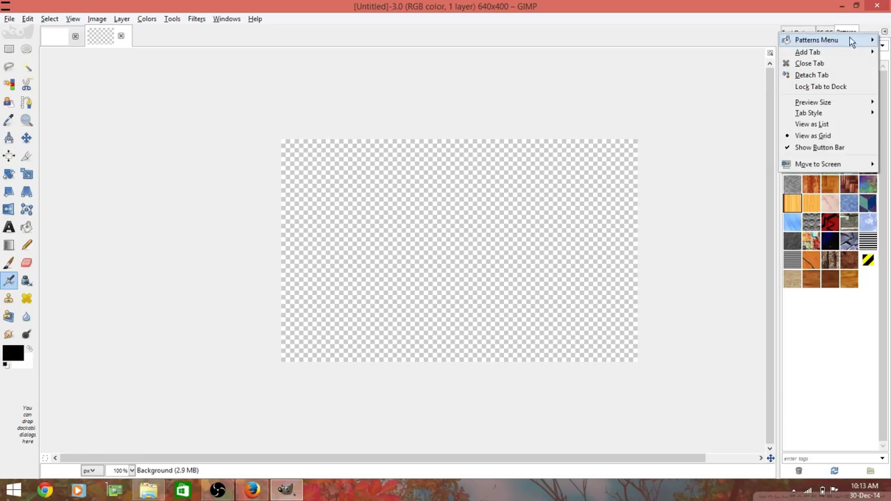
Add a text-labelled Palettes tab and a Navigation tab to the right dock
{"action": "left_click", "coordinate": [720, 286]}
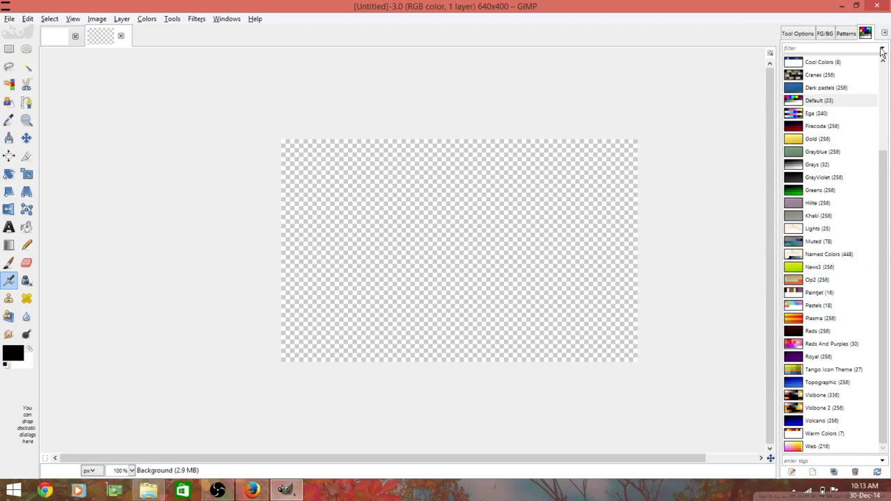
{"action": "left_click", "coordinate": [883, 31]}
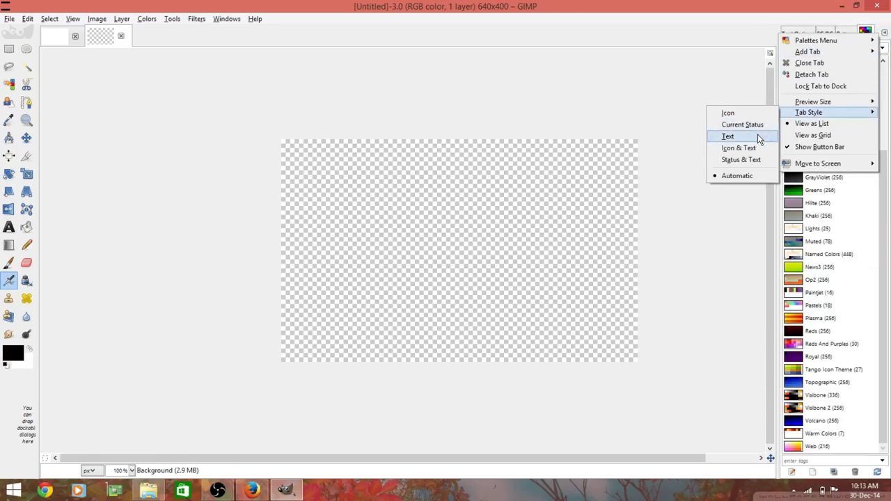
{"action": "left_click", "coordinate": [726, 135]}
{"action": "left_click", "coordinate": [883, 33]}
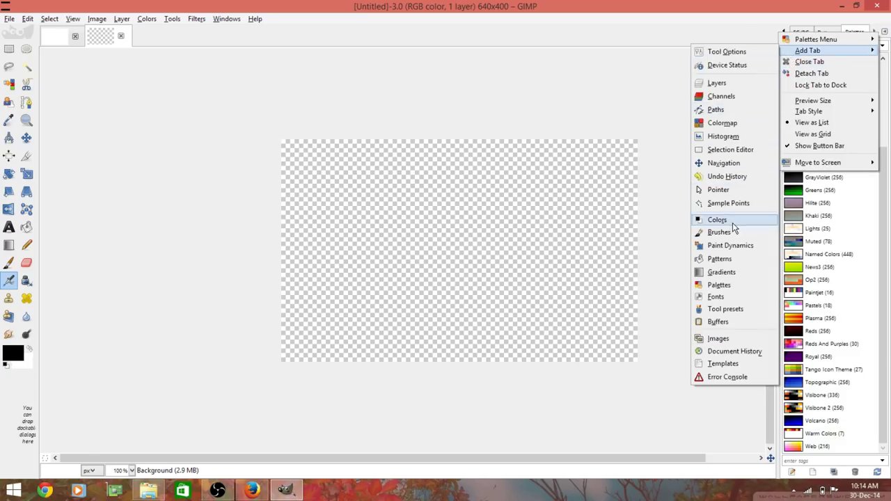
{"action": "left_click", "coordinate": [732, 163]}
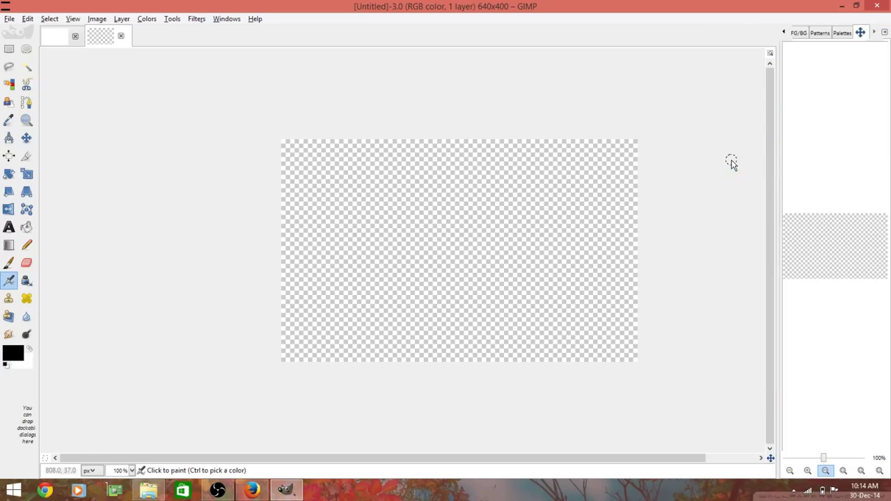
Set the Navigation tab to text, add a text-labelled Histogram tab, and open the Windows menu
{"action": "left_click", "coordinate": [885, 33]}
{"action": "left_click", "coordinate": [752, 114]}
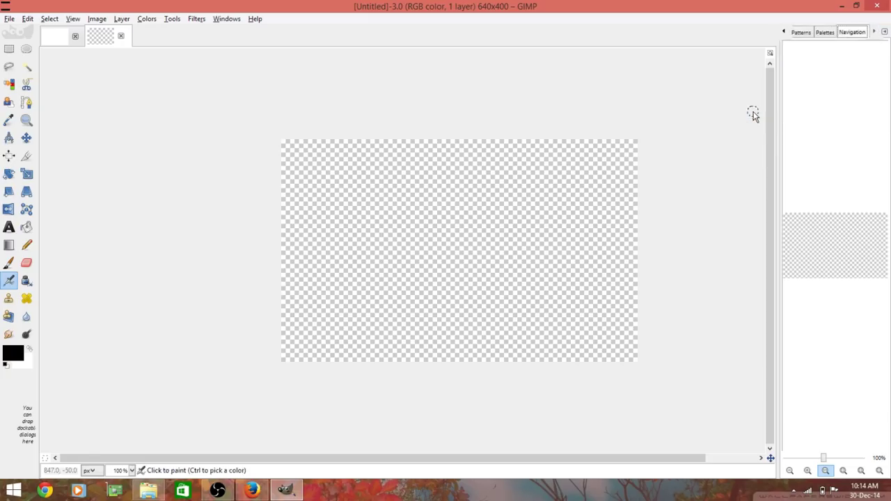
{"action": "left_click", "coordinate": [885, 32]}
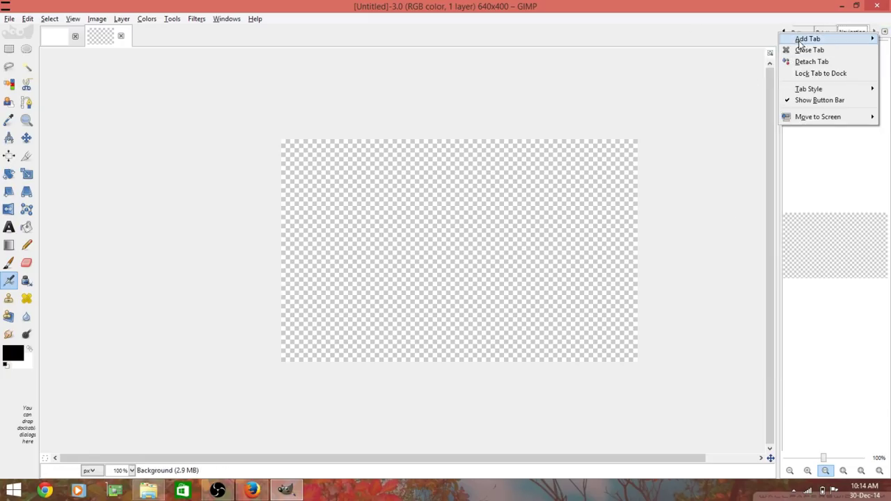
{"action": "mouse_move", "coordinate": [808, 39]}
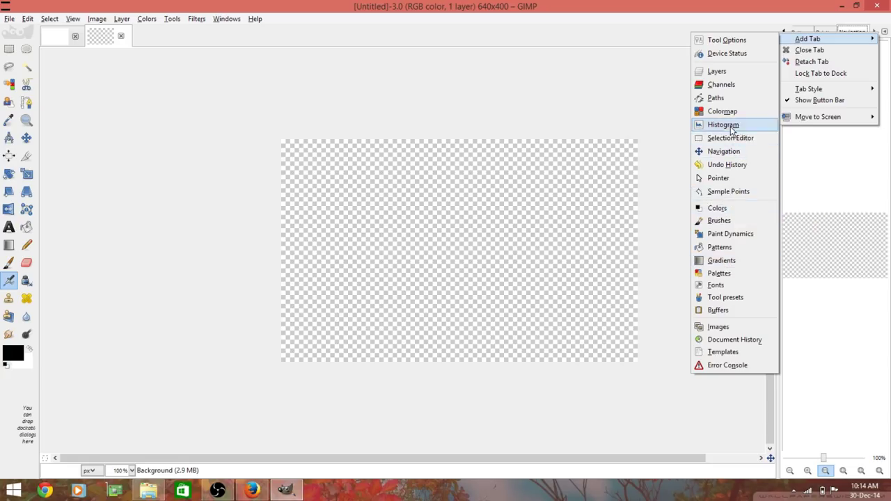
{"action": "left_click", "coordinate": [731, 124]}
{"action": "left_click", "coordinate": [885, 33]}
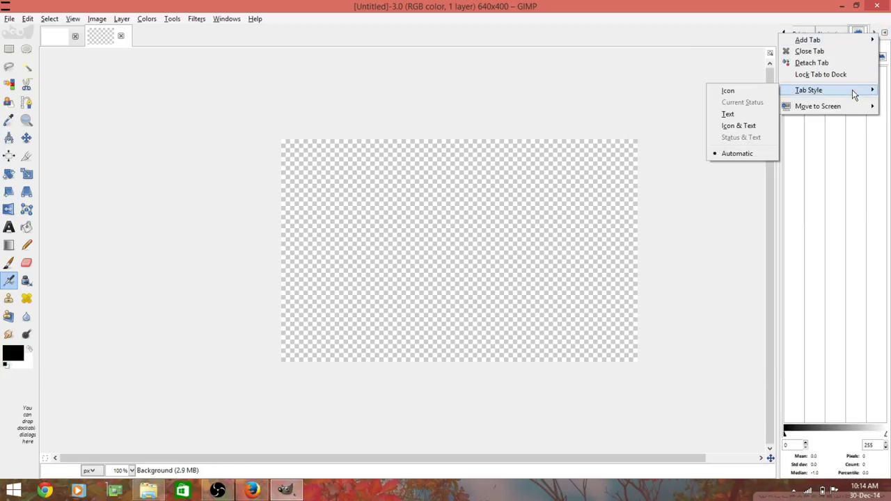
{"action": "left_click", "coordinate": [752, 115]}
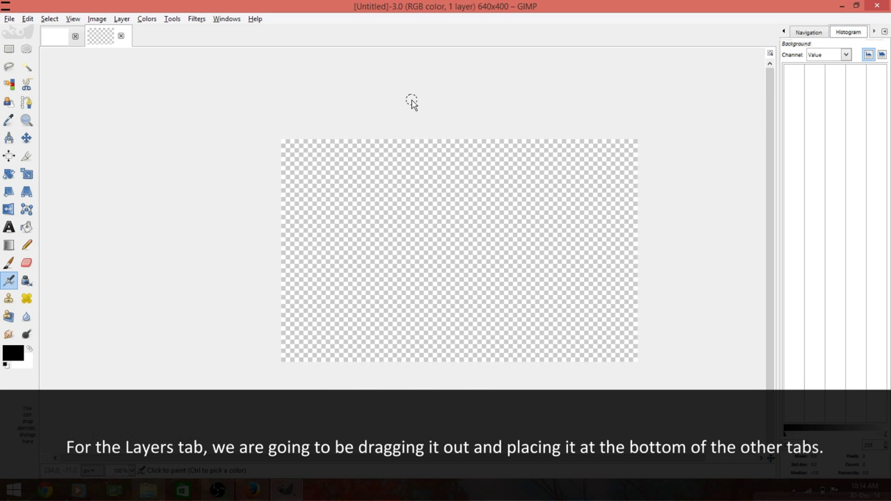
{"action": "left_click", "coordinate": [225, 21]}
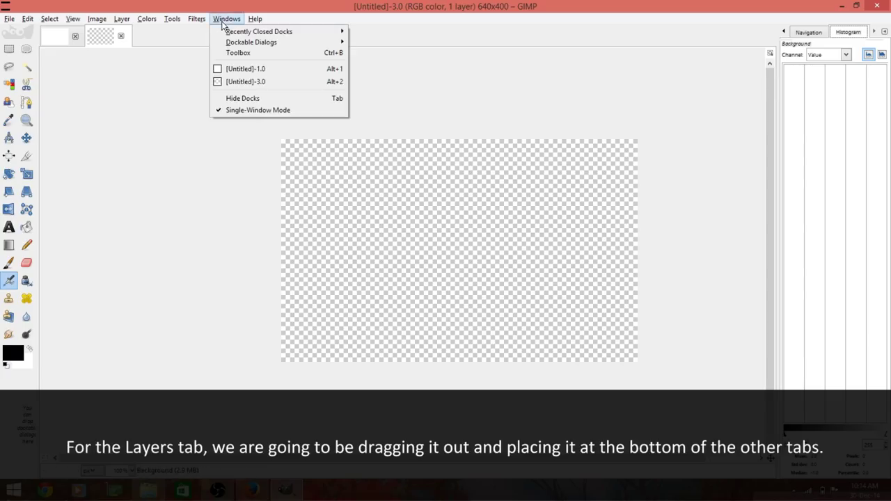
{"action": "mouse_move", "coordinate": [251, 43]}
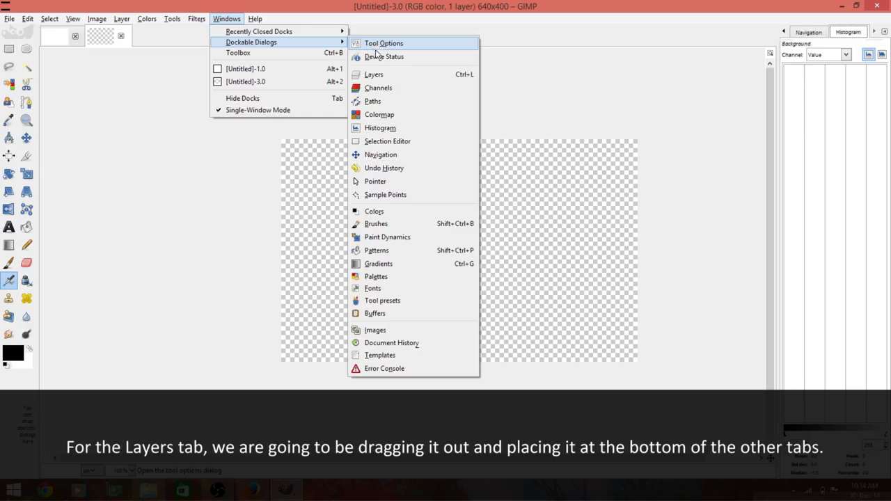
Open the Layers dialog, float it out, and dock it in a new section below Histogram
{"action": "left_click", "coordinate": [381, 74]}
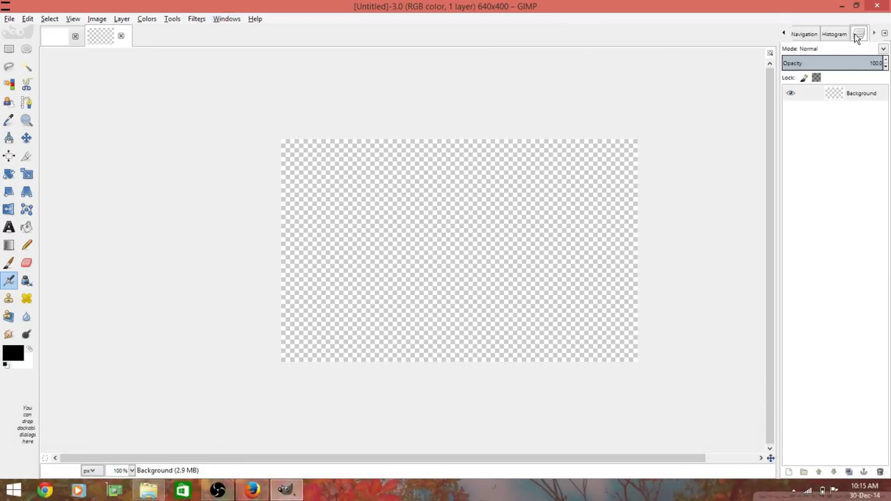
{"action": "left_click_drag", "start_coordinate": [858, 39], "coordinate": [686, 101]}
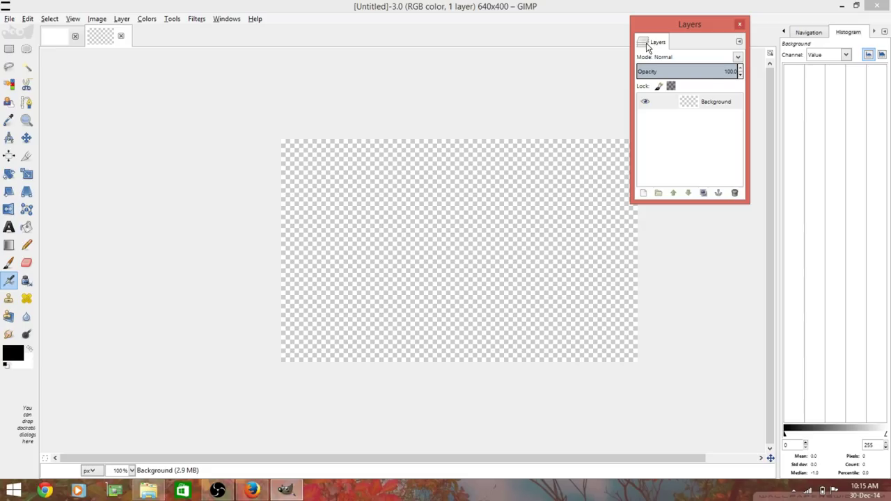
{"action": "mouse_move", "coordinate": [647, 45]}
{"action": "left_mouse_down"}
{"action": "mouse_move", "coordinate": [749, 387]}
{"action": "mouse_move", "coordinate": [796, 483]}
{"action": "left_mouse_up"}
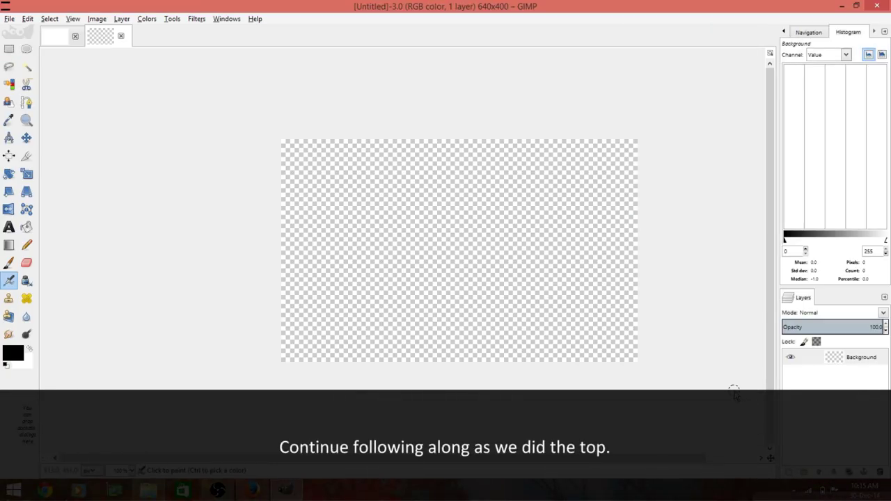
Label the Layers tab with text and add a text-labelled Channels tab beside it
{"action": "left_click", "coordinate": [885, 298]}
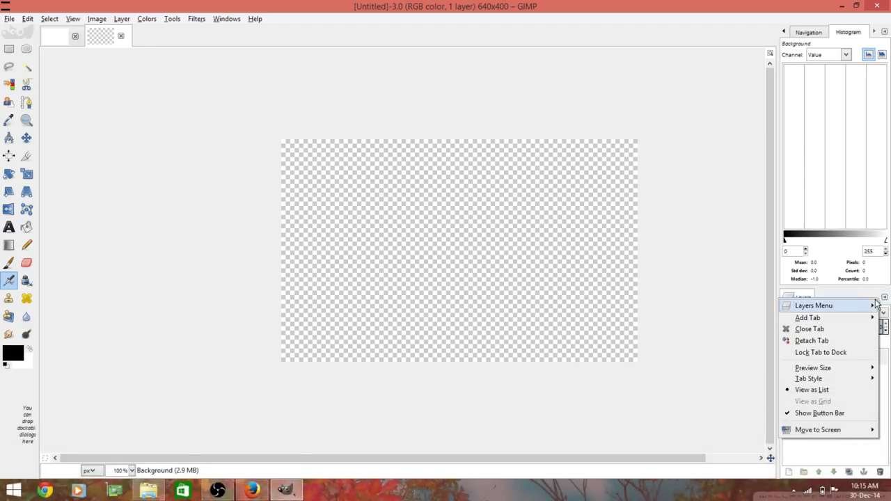
{"action": "mouse_move", "coordinate": [809, 378]}
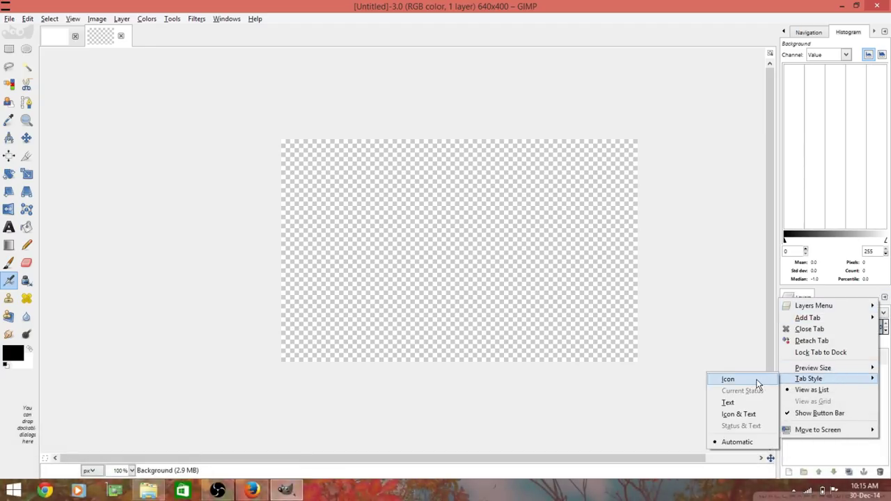
{"action": "left_click", "coordinate": [754, 403]}
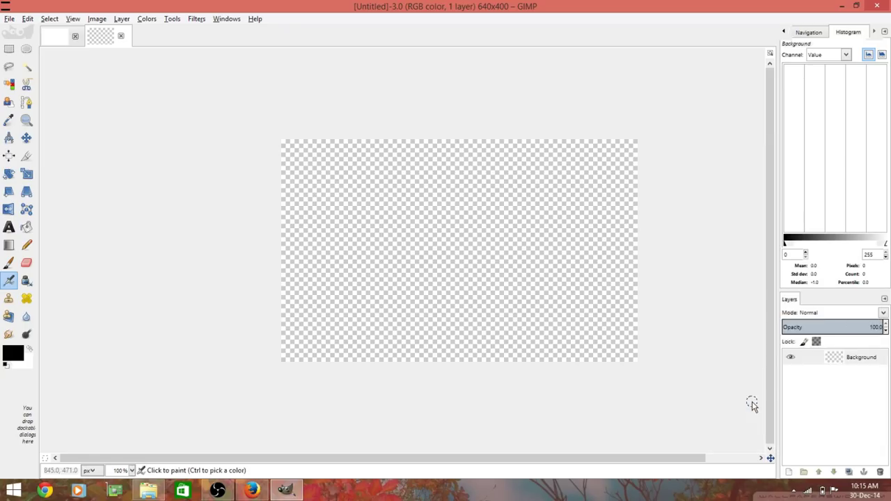
{"action": "left_click", "coordinate": [884, 298]}
{"action": "mouse_move", "coordinate": [808, 319]}
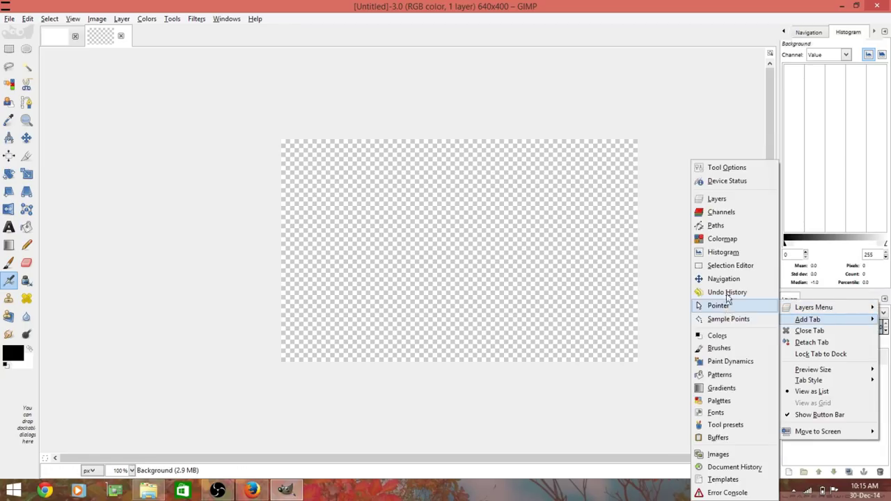
{"action": "left_click", "coordinate": [724, 213]}
{"action": "left_click", "coordinate": [885, 259]}
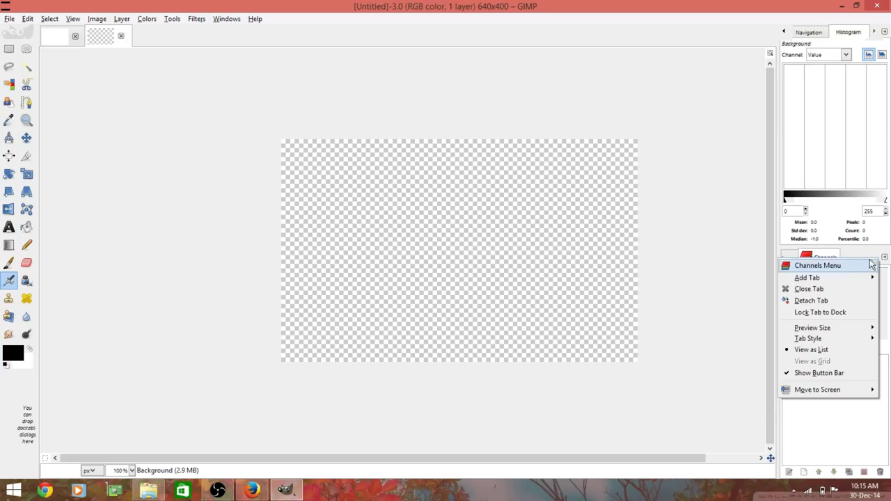
{"action": "mouse_move", "coordinate": [809, 339]}
{"action": "left_click", "coordinate": [750, 362]}
Add a Paths tab beside Channels with a text-only tab label
{"action": "left_click", "coordinate": [884, 258]}
{"action": "mouse_move", "coordinate": [807, 277]}
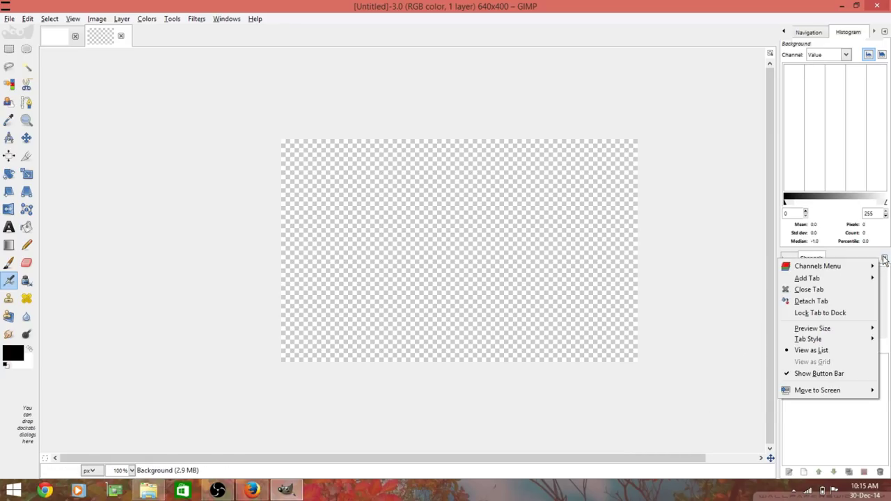
{"action": "left_click", "coordinate": [742, 228]}
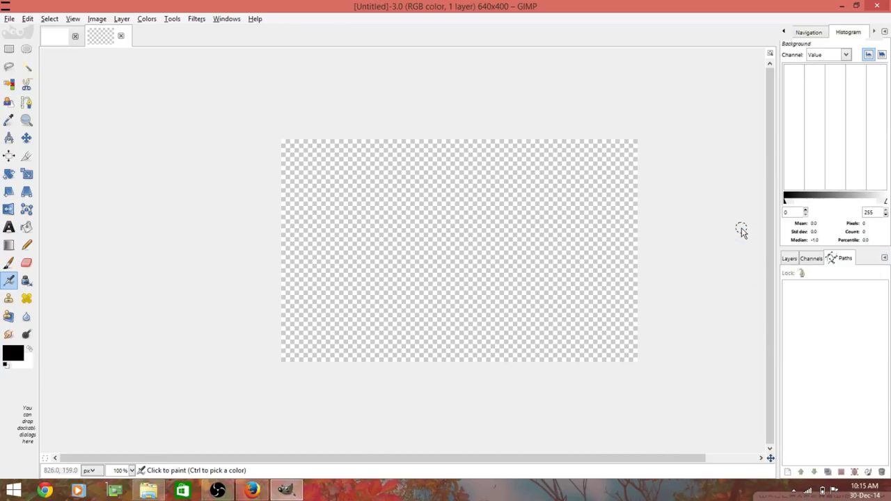
{"action": "left_click", "coordinate": [884, 259]}
{"action": "mouse_move", "coordinate": [809, 339]}
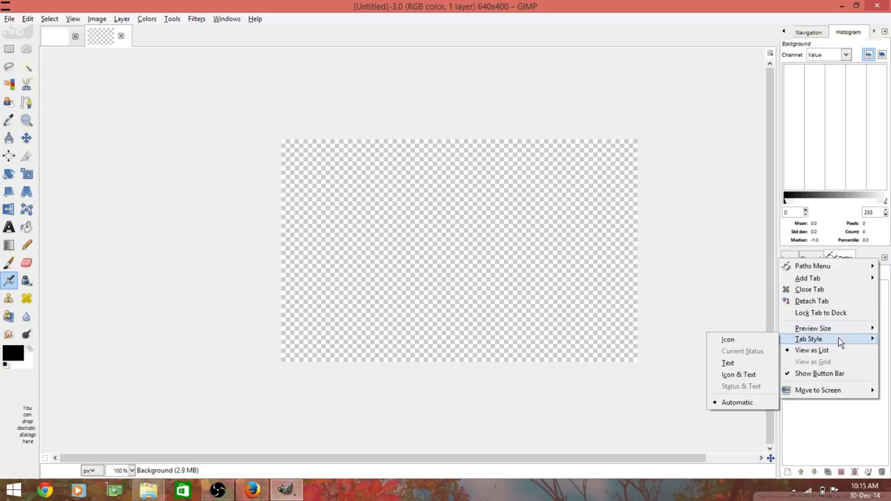
{"action": "left_click", "coordinate": [728, 362]}
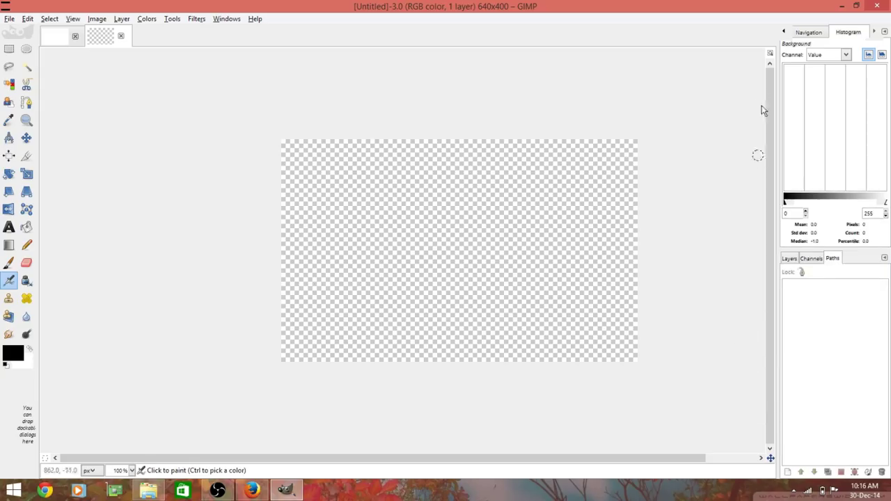
{"action": "left_click", "coordinate": [785, 33]}
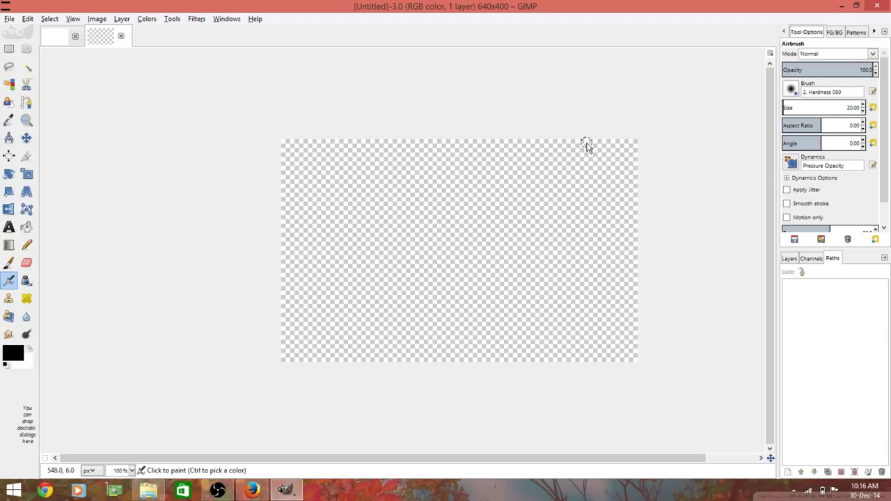
Confirm the B shortcut selects the Paths tool, then return to Firefox
{"action": "scroll", "coordinate": [889, 149], "scroll_direction": "down", "scroll_amount": 1}
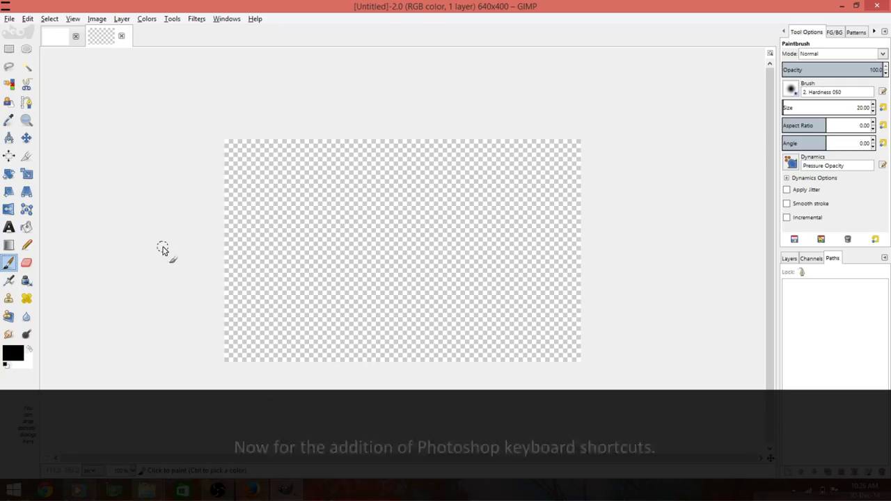
{"action": "key", "text": "b"}
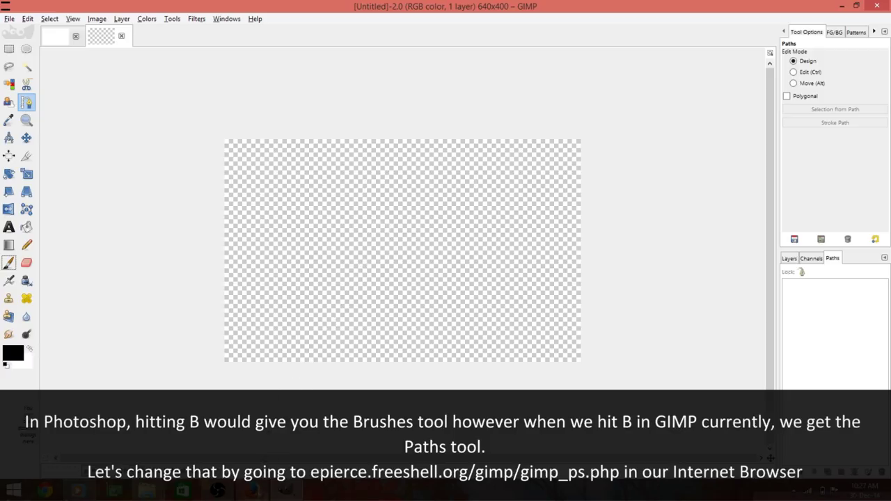
{"action": "left_click", "coordinate": [254, 492]}
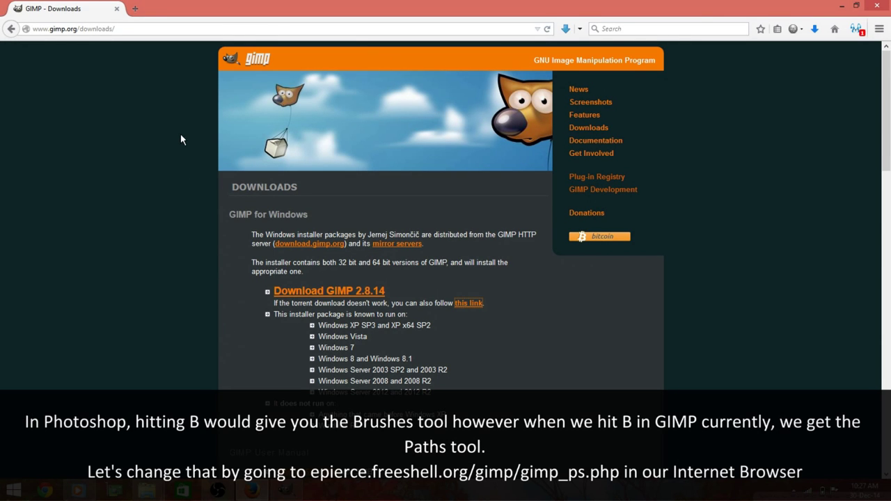
Open the Photoshop-ish Keyboard Shortcuts for GIMP 2.8 page on epierce.freeshell.org in a new tab
{"action": "left_click", "coordinate": [136, 9]}
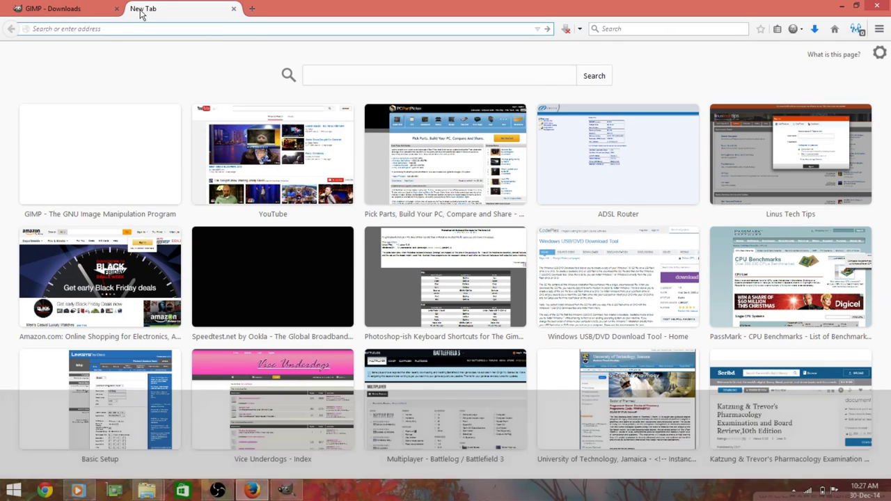
{"action": "type", "text": "epierce.freeshell.org/"}
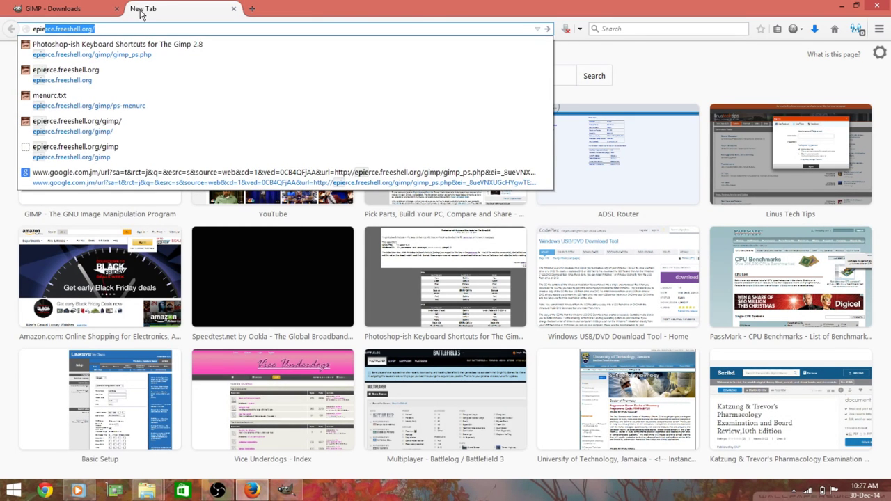
{"action": "left_click", "coordinate": [126, 60]}
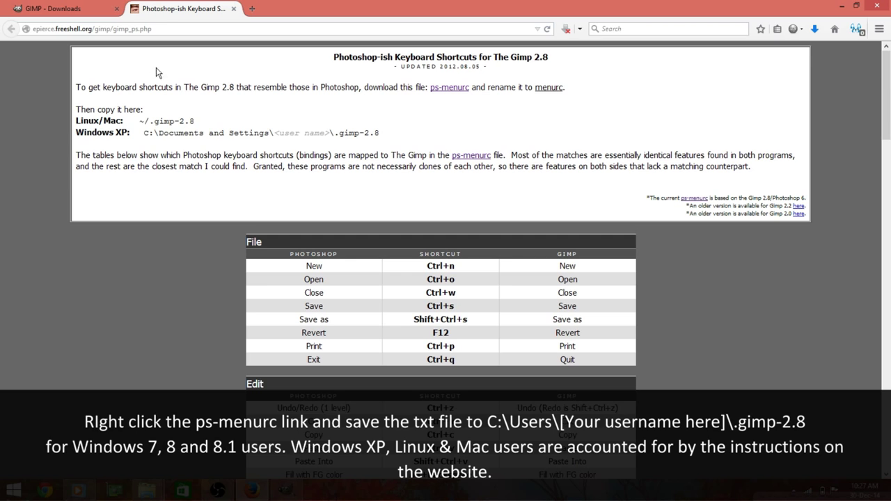
Save the ps-menurc link as ps-menurc.txt into the .gimp-2.8 folder
{"action": "right_click", "coordinate": [459, 159]}
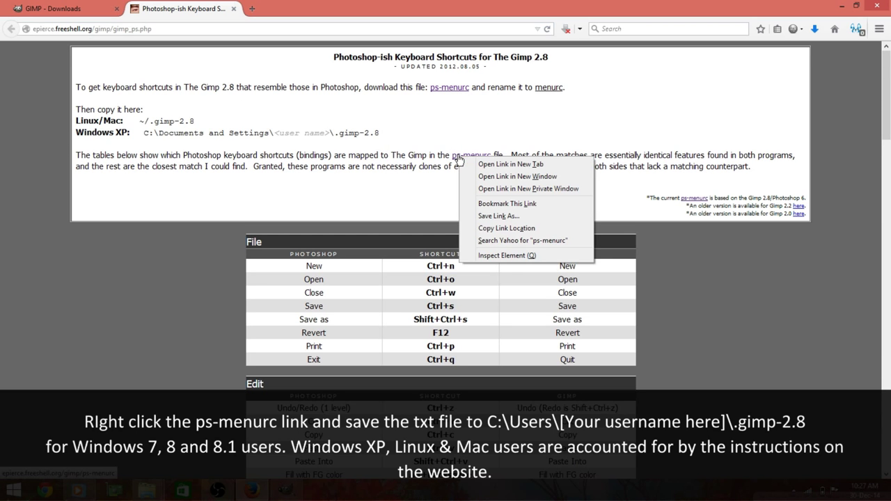
{"action": "left_click", "coordinate": [498, 215]}
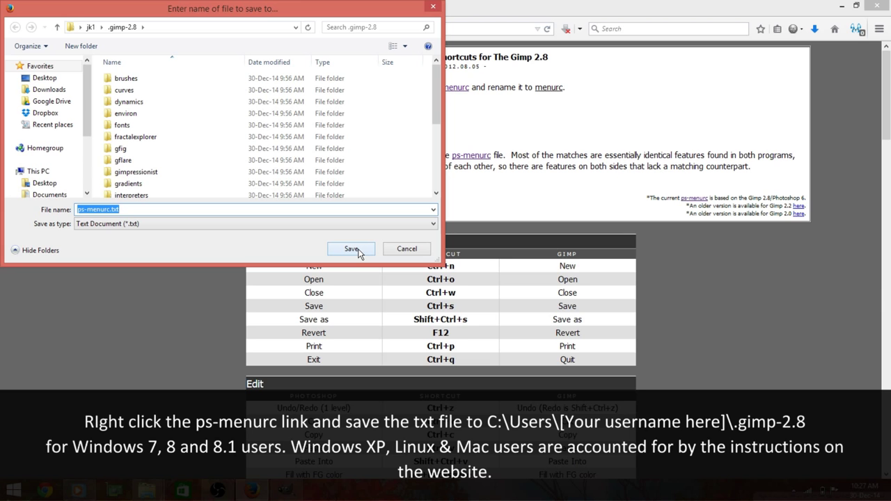
{"action": "left_click", "coordinate": [352, 249]}
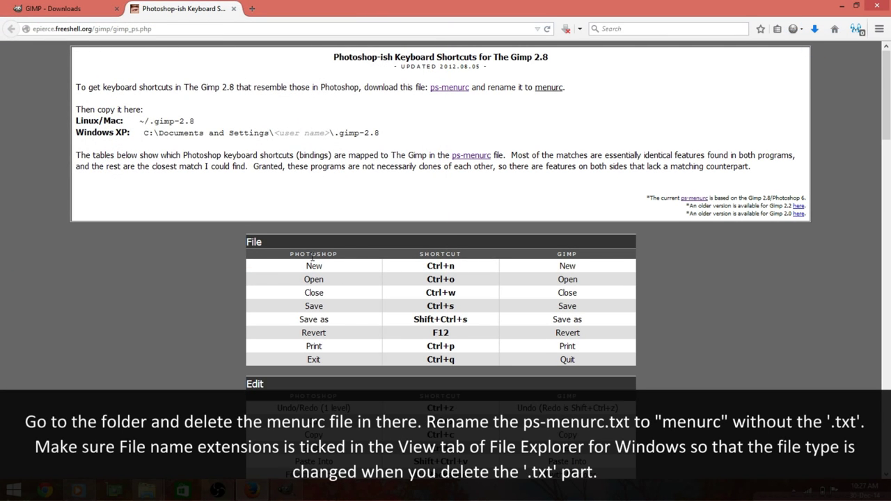
{"action": "mouse_move", "coordinate": [148, 491]}
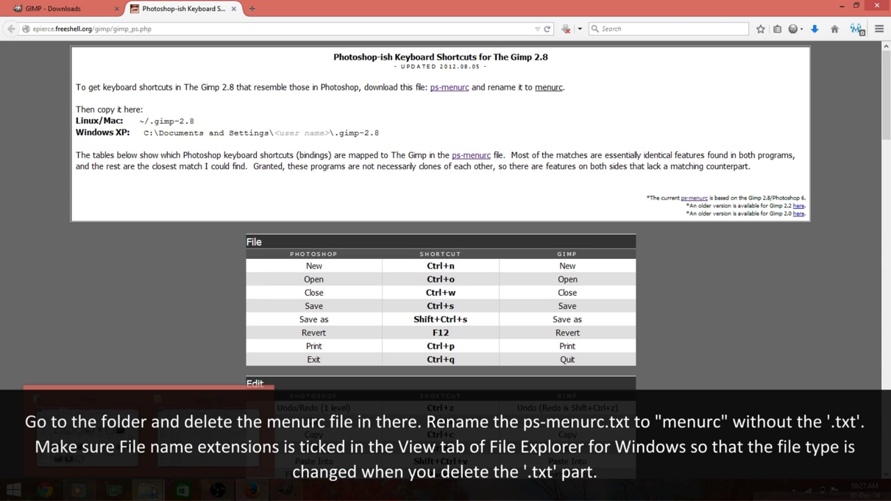
Rename ps-menurc.txt to menurc with no extension, accepting both confirmations
{"action": "left_click", "coordinate": [193, 447]}
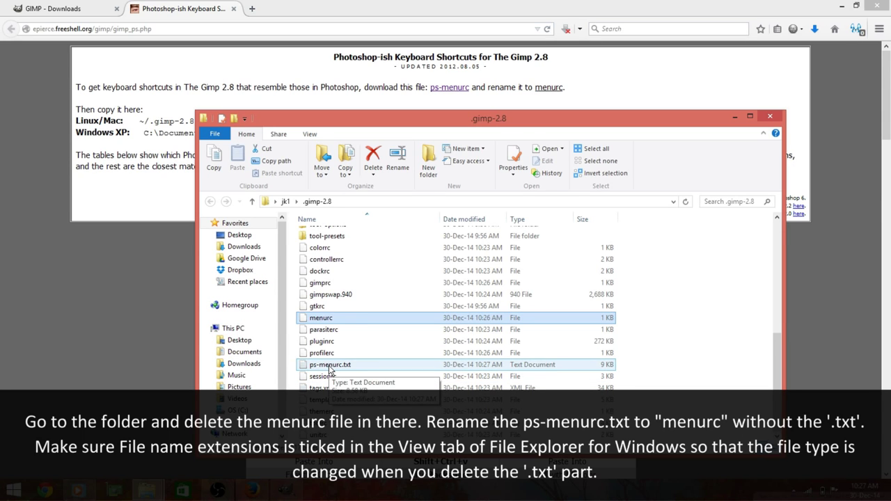
{"action": "left_click", "coordinate": [330, 367]}
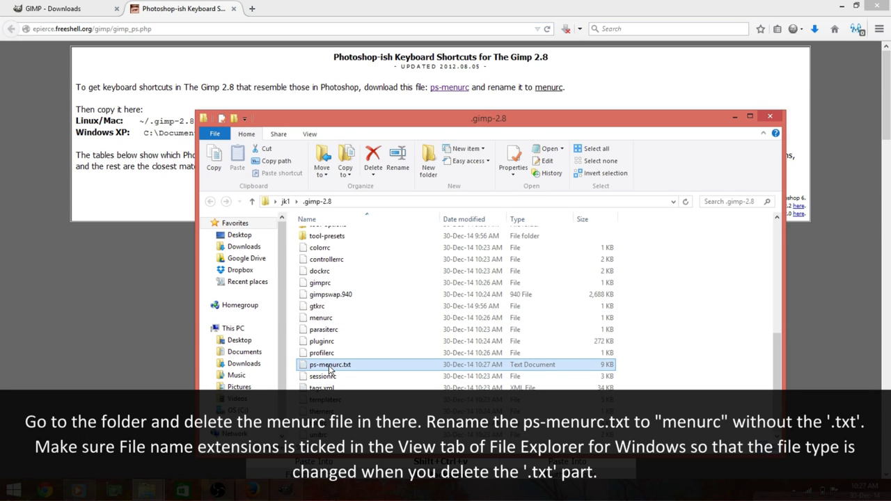
{"action": "left_click", "coordinate": [330, 367]}
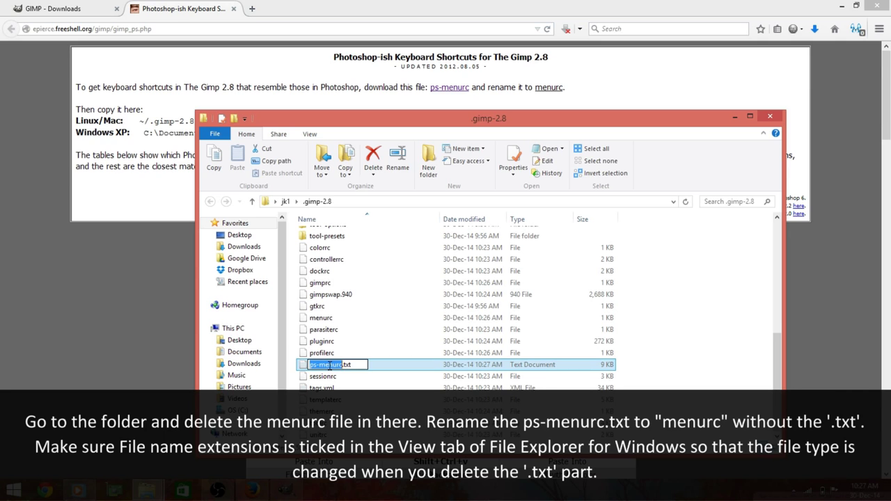
{"action": "left_click", "coordinate": [319, 365]}
{"action": "key", "text": "BackSpace"}
{"action": "key", "text": "BackSpace"}
{"action": "key", "text": "BackSpace"}
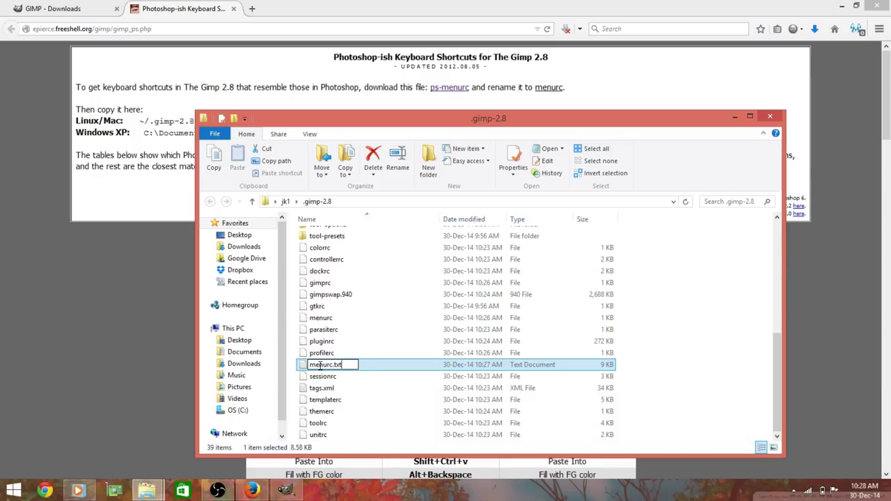
{"action": "key", "text": "BackSpace"}
{"action": "key", "text": "BackSpace"}
{"action": "key", "text": "BackSpace"}
{"action": "key", "text": "BackSpace"}
{"action": "key", "text": "Return"}
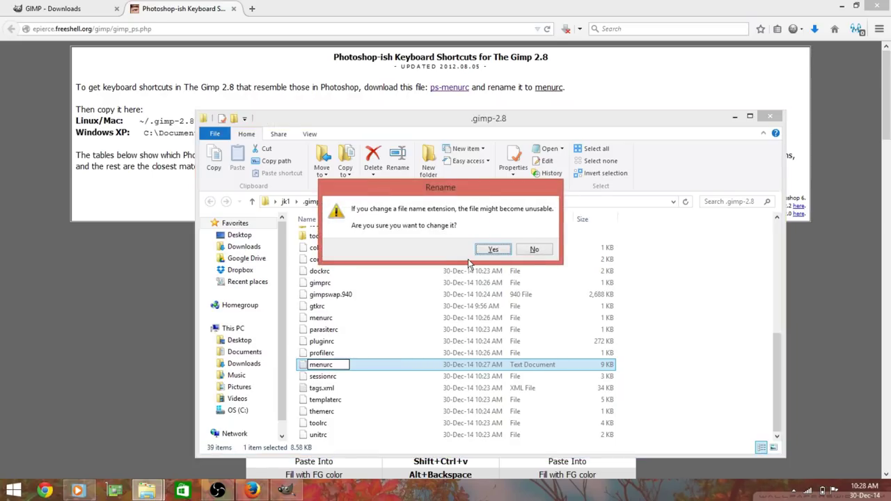
{"action": "left_click", "coordinate": [487, 252]}
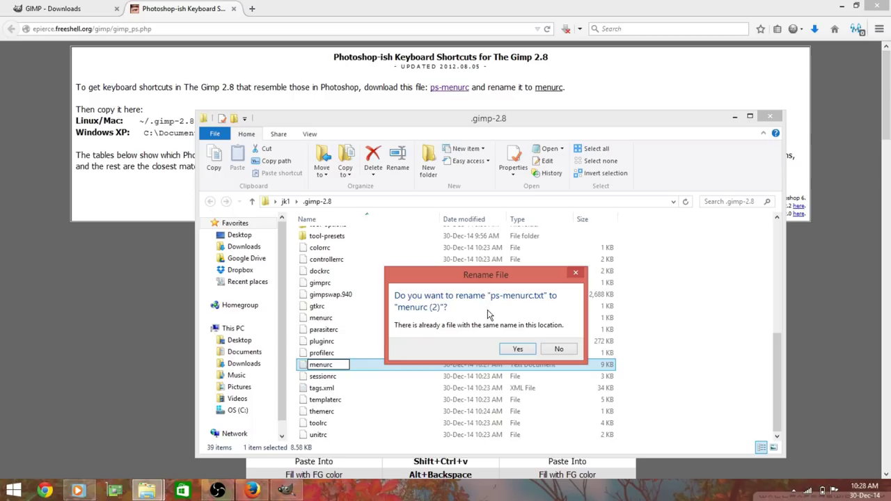
{"action": "left_click", "coordinate": [507, 350]}
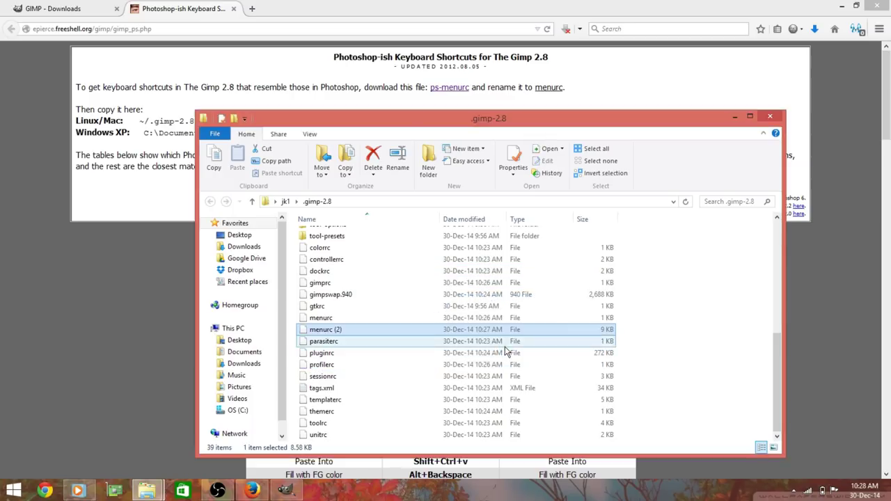
Delete the old menurc, rename menurc (2) to menurc, and check the file extension view options
{"action": "left_click", "coordinate": [327, 321]}
{"action": "right_click", "coordinate": [326, 320]}
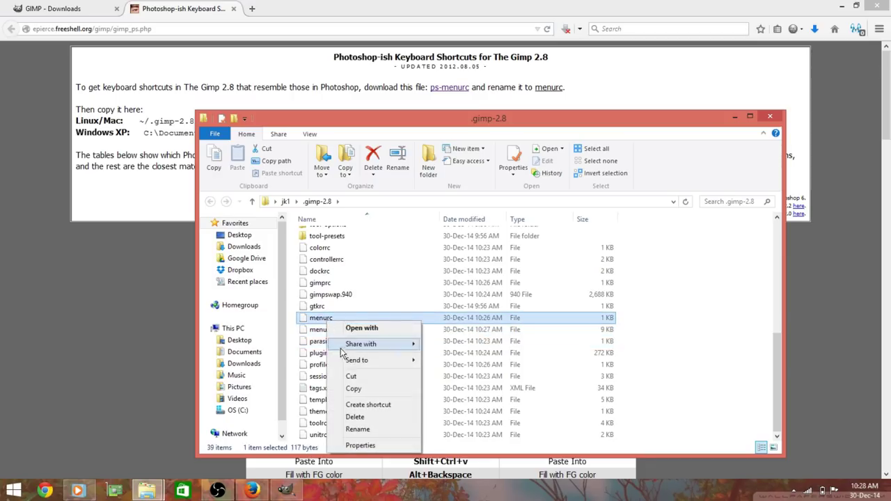
{"action": "left_click", "coordinate": [356, 418]}
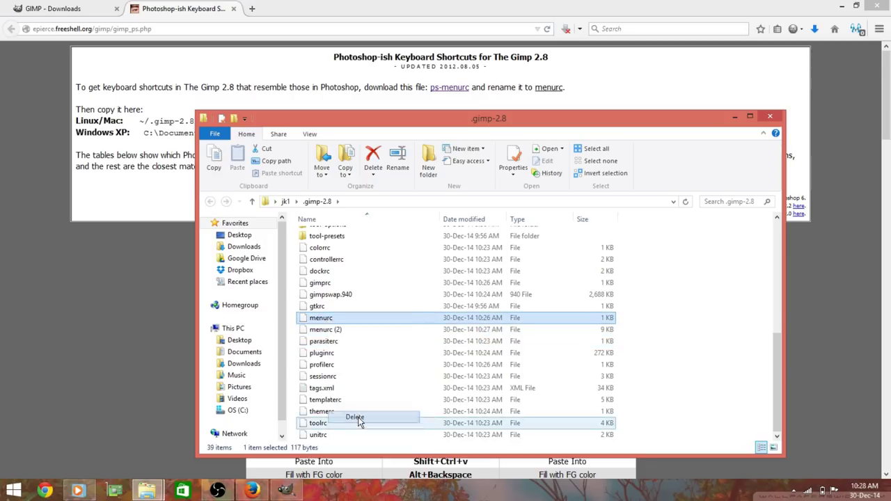
{"action": "left_click", "coordinate": [337, 334]}
{"action": "left_click", "coordinate": [337, 331]}
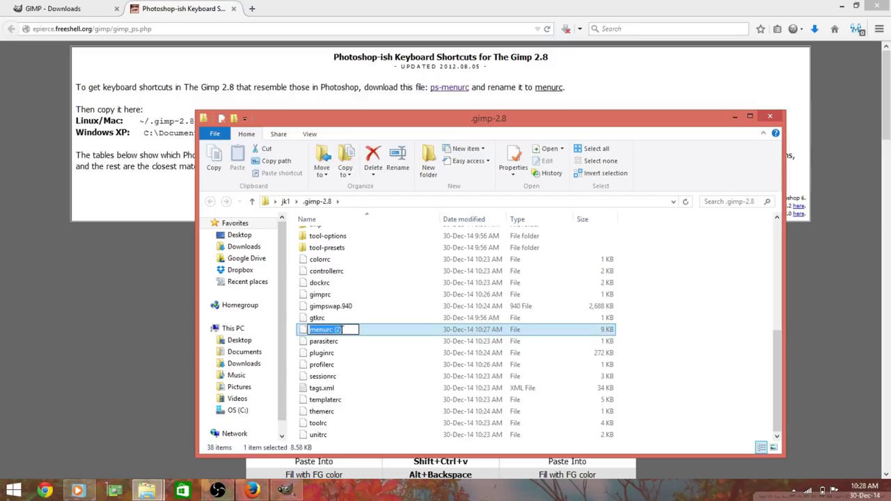
{"action": "left_click", "coordinate": [346, 330]}
{"action": "key", "text": "BackSpace"}
{"action": "key", "text": "BackSpace"}
{"action": "key", "text": "BackSpace"}
{"action": "key", "text": "BackSpace"}
{"action": "key", "text": "Return"}
{"action": "left_click", "coordinate": [309, 135]}
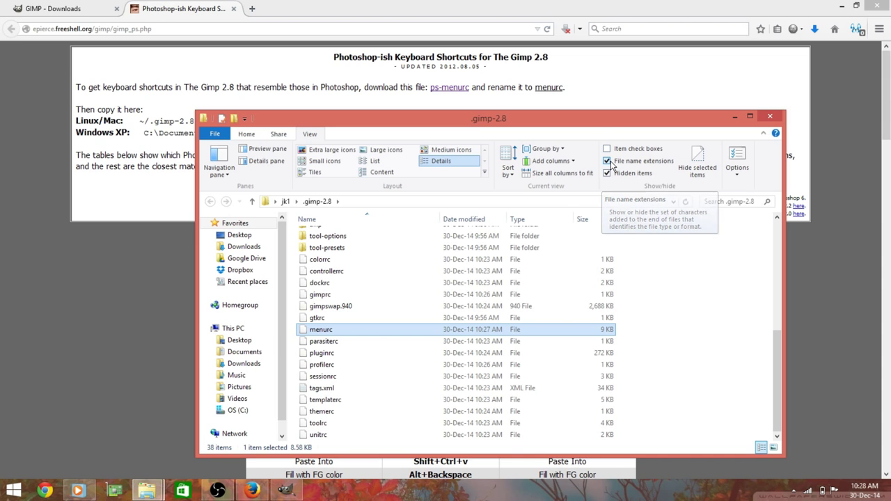
{"action": "scroll", "coordinate": [529, 232], "scroll_direction": "up", "scroll_amount": 3}
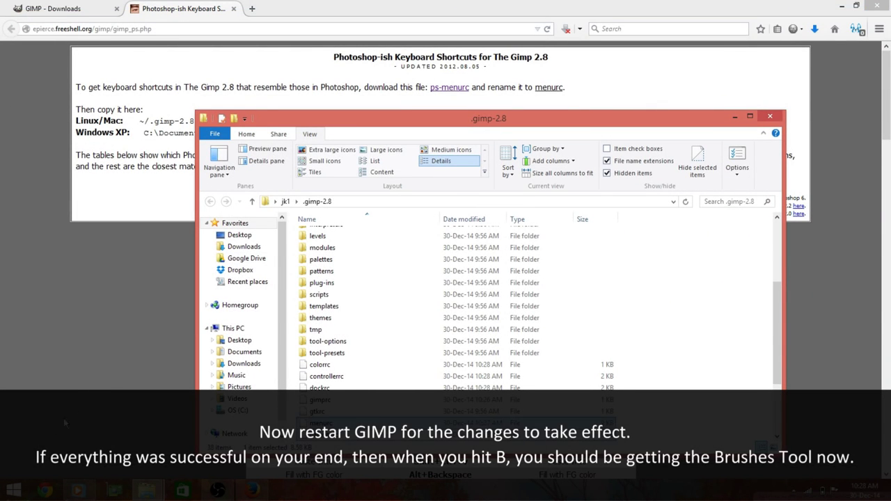
Relaunch GIMP 2, create a new 640×400 image, and paint a black stroke with the Paintbrush
{"action": "left_click", "coordinate": [14, 490]}
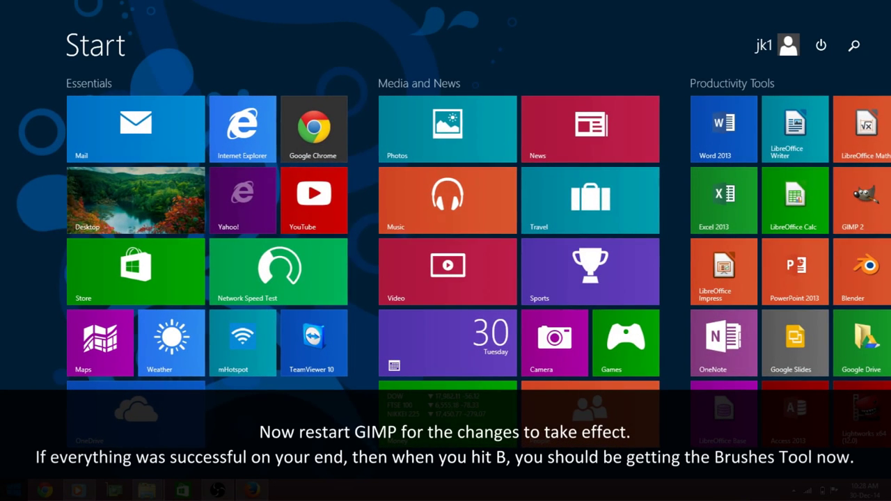
{"action": "type", "text": "gimp 2"}
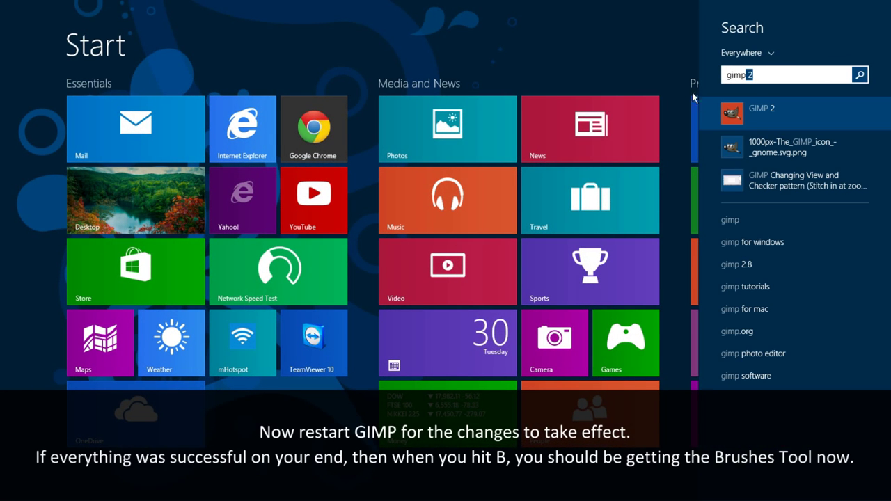
{"action": "left_click", "coordinate": [747, 116]}
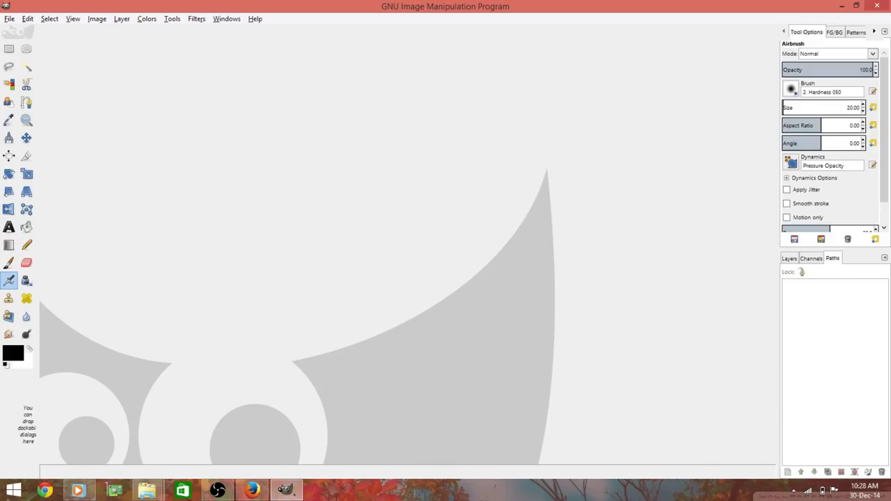
{"action": "key", "text": "ctrl+n"}
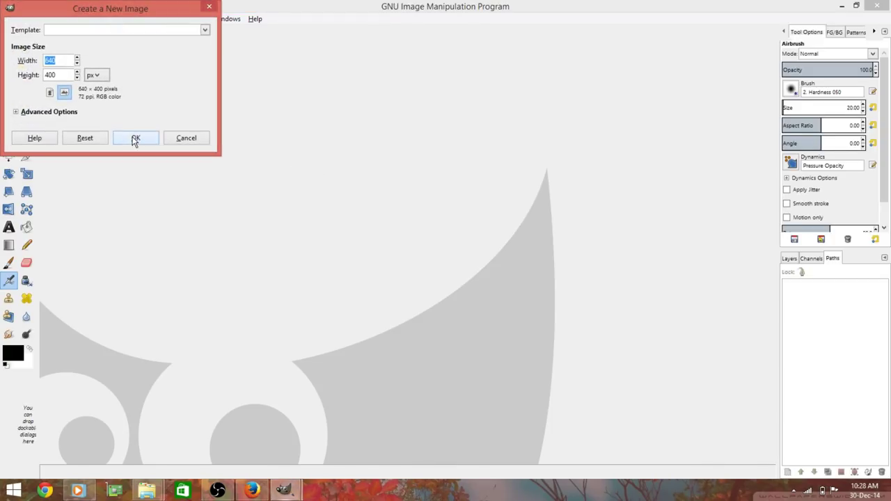
{"action": "left_click", "coordinate": [136, 138]}
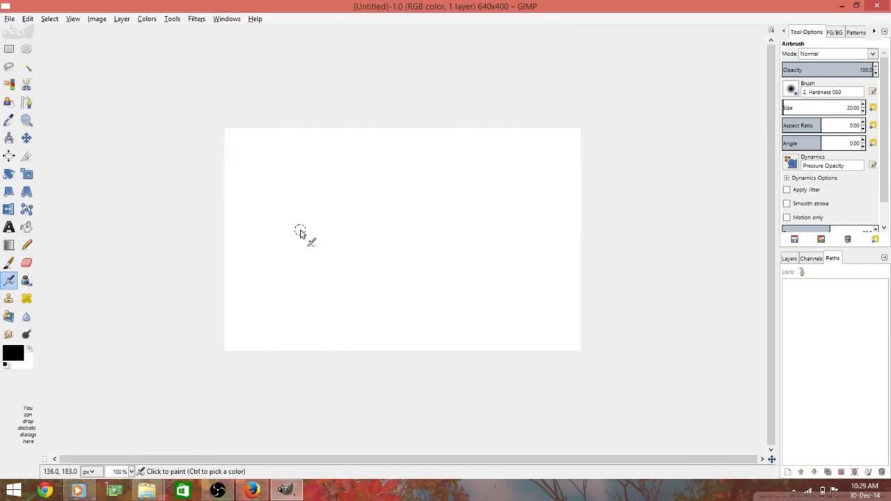
{"action": "key", "text": "p"}
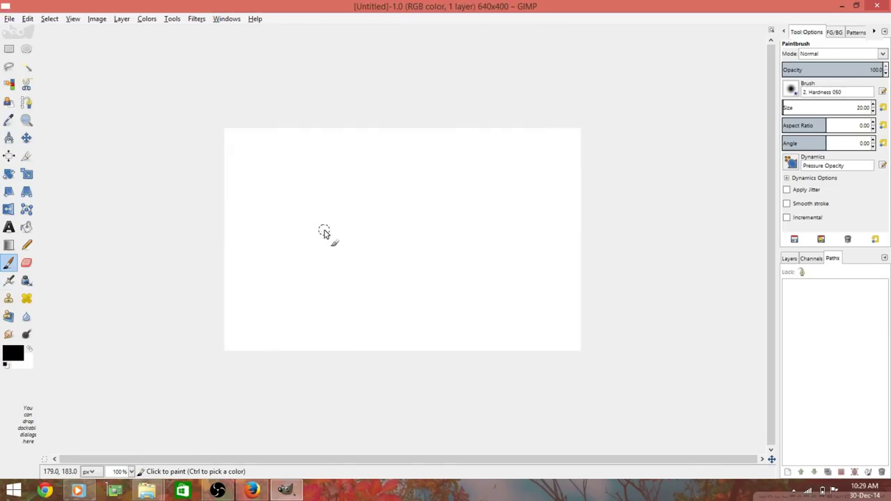
{"action": "mouse_move", "coordinate": [315, 278]}
{"action": "left_mouse_down"}
{"action": "mouse_move", "coordinate": [328, 259]}
{"action": "mouse_move", "coordinate": [320, 329]}
{"action": "mouse_move", "coordinate": [348, 263]}
{"action": "mouse_move", "coordinate": [382, 284]}
{"action": "left_mouse_up"}
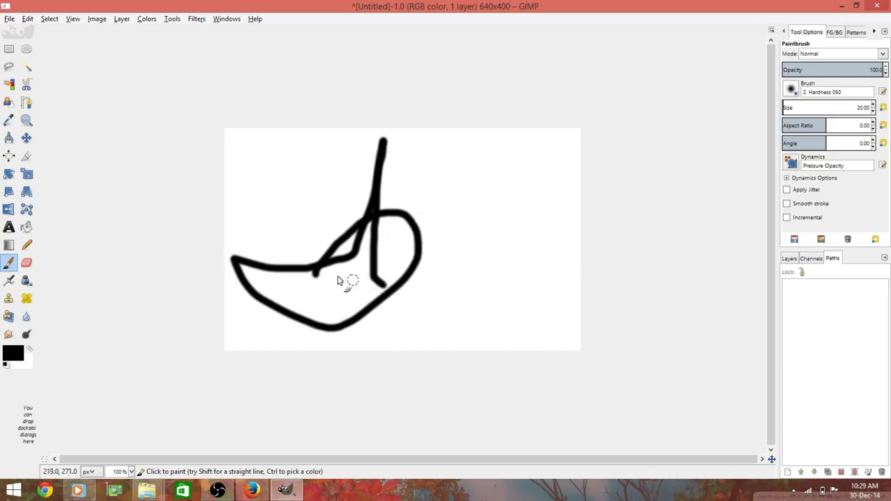
Open the keyboard shortcuts editor in Preferences and search for brush shortcuts
{"action": "left_click", "coordinate": [26, 20]}
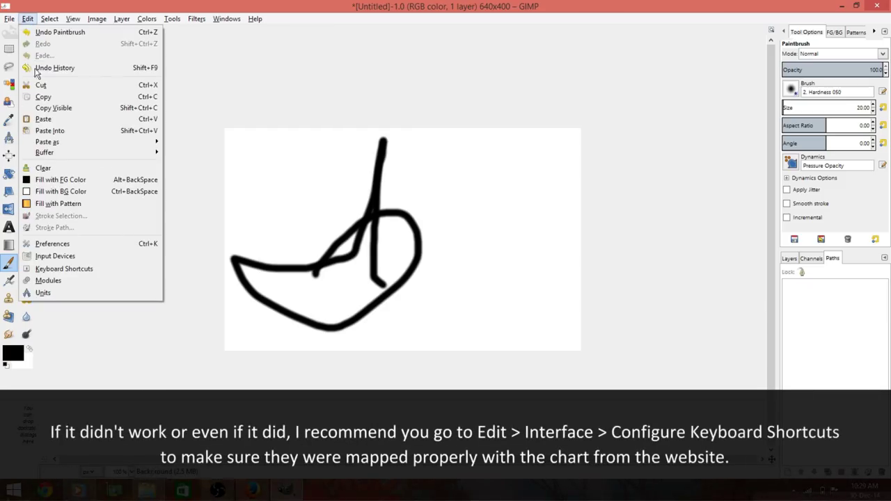
{"action": "left_click", "coordinate": [54, 245]}
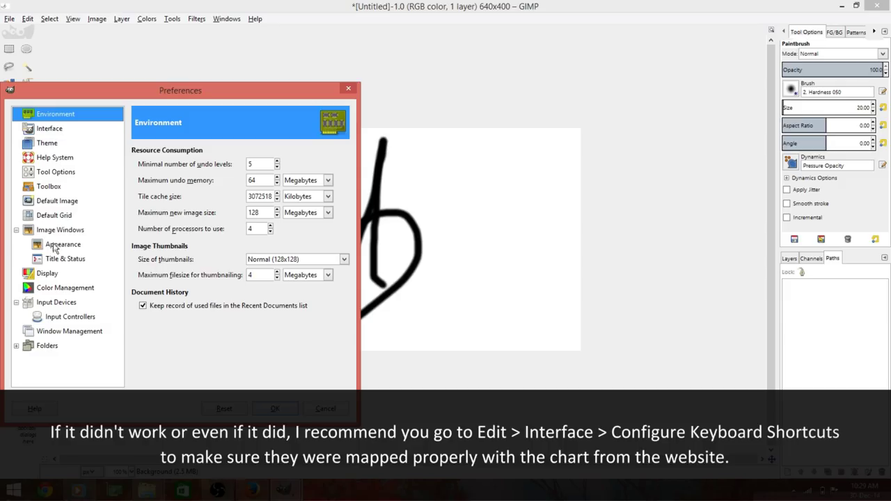
{"action": "left_click", "coordinate": [62, 131]}
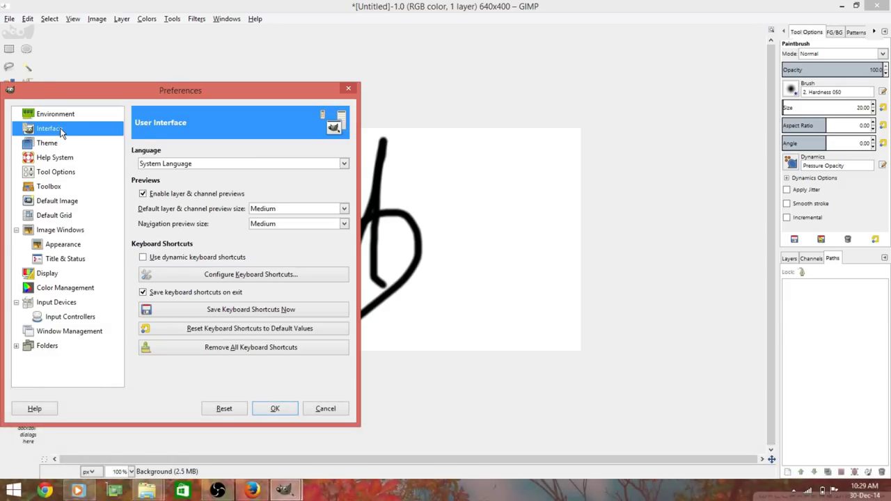
{"action": "left_click", "coordinate": [220, 277]}
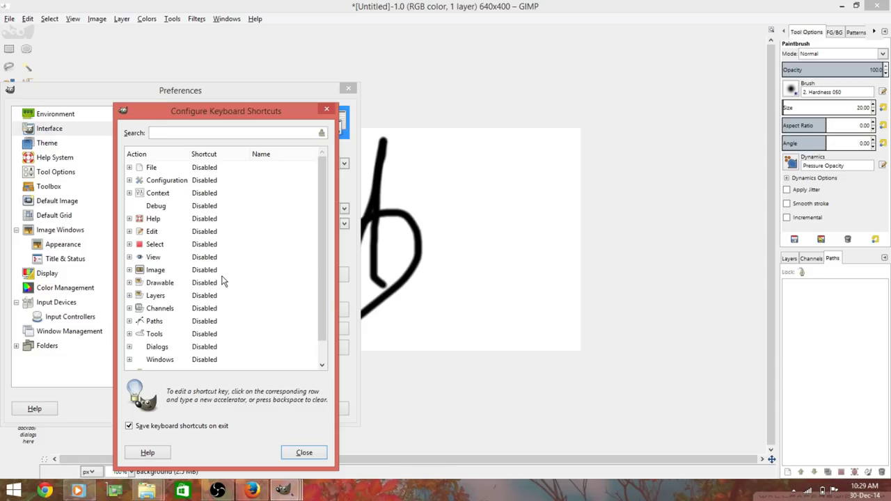
{"action": "type", "text": "brush"}
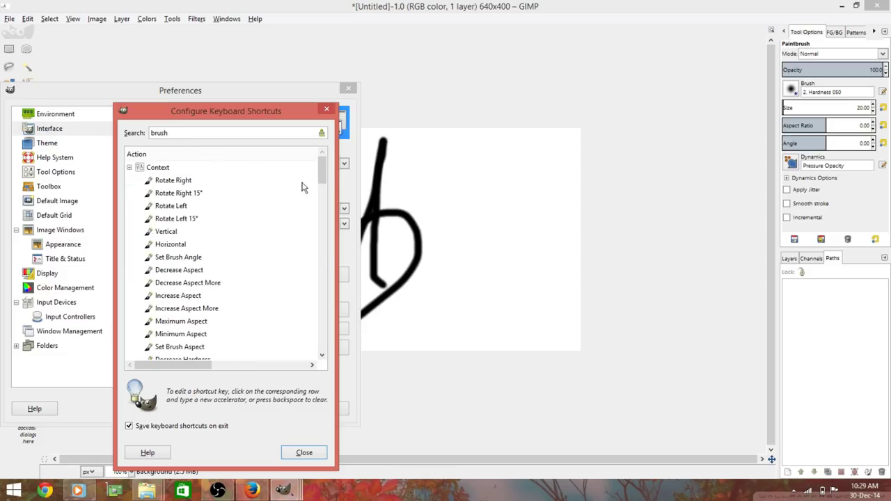
{"action": "mouse_move", "coordinate": [322, 174]}
{"action": "left_mouse_down"}
{"action": "mouse_move", "coordinate": [328, 255]}
{"action": "mouse_move", "coordinate": [304, 167]}
{"action": "left_mouse_up"}
{"action": "key", "text": "BackSpace"}
{"action": "key", "text": "BackSpace"}
{"action": "key", "text": "BackSpace"}
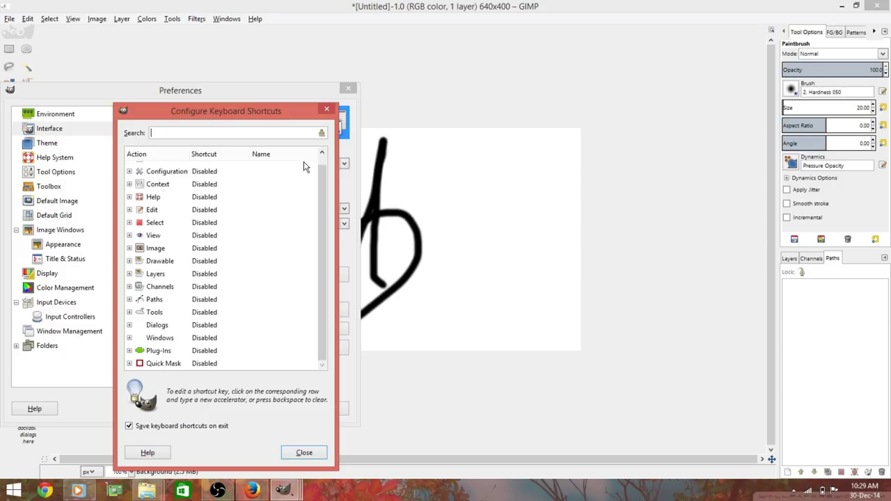
Browse the Layers shortcuts, close Preferences, and undo the black brush stroke
{"action": "left_click", "coordinate": [130, 274]}
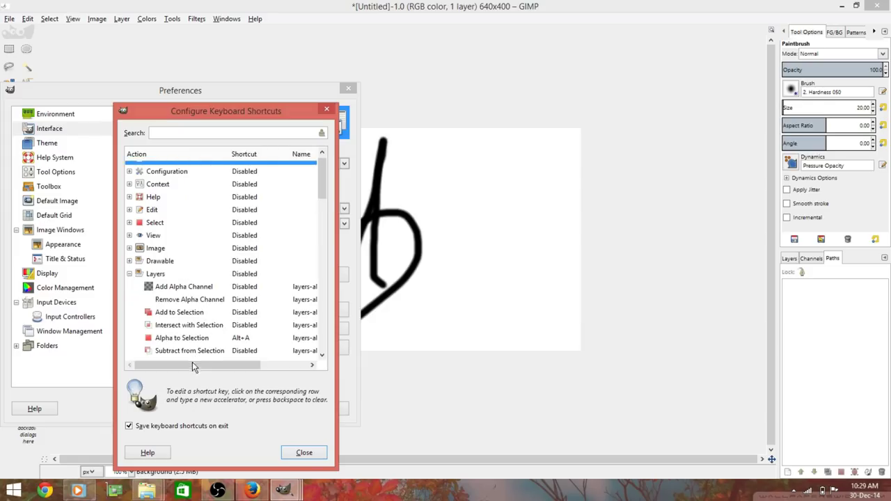
{"action": "left_click_drag", "start_coordinate": [193, 368], "coordinate": [202, 371]}
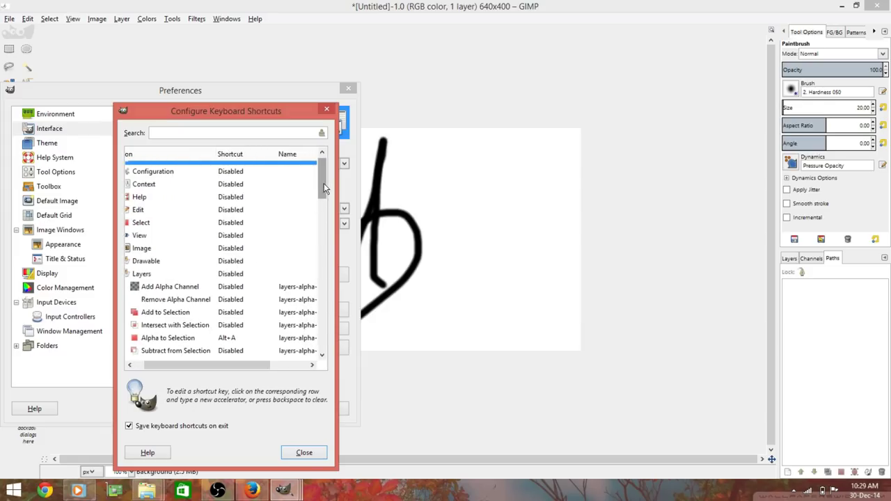
{"action": "mouse_move", "coordinate": [324, 184]}
{"action": "left_mouse_down"}
{"action": "mouse_move", "coordinate": [343, 293]}
{"action": "mouse_move", "coordinate": [340, 333]}
{"action": "left_mouse_up"}
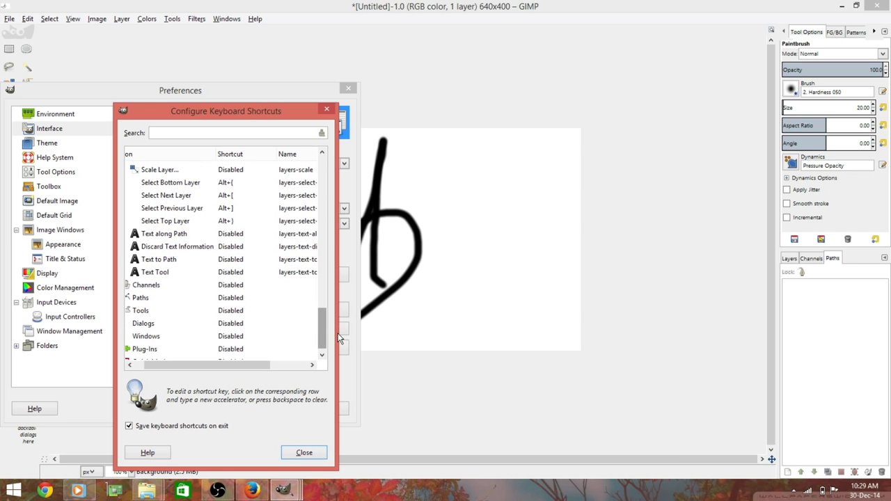
{"action": "left_click_drag", "start_coordinate": [340, 332], "coordinate": [342, 205]}
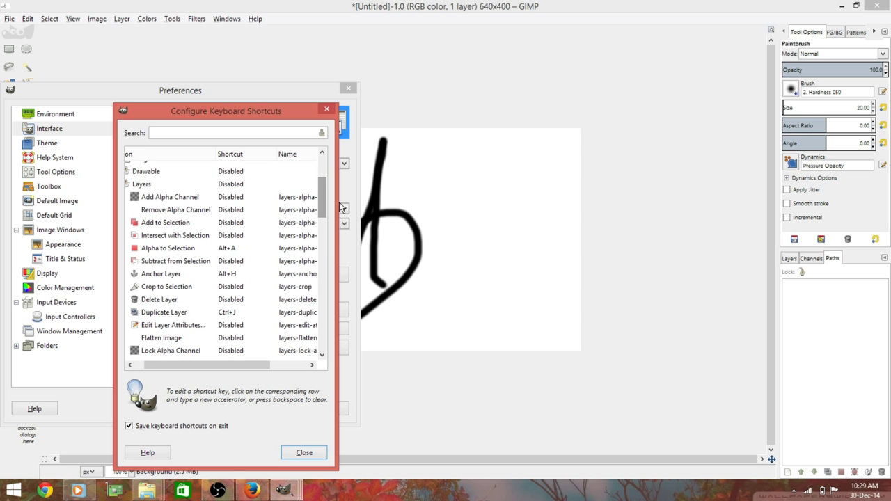
{"action": "left_click", "coordinate": [304, 453]}
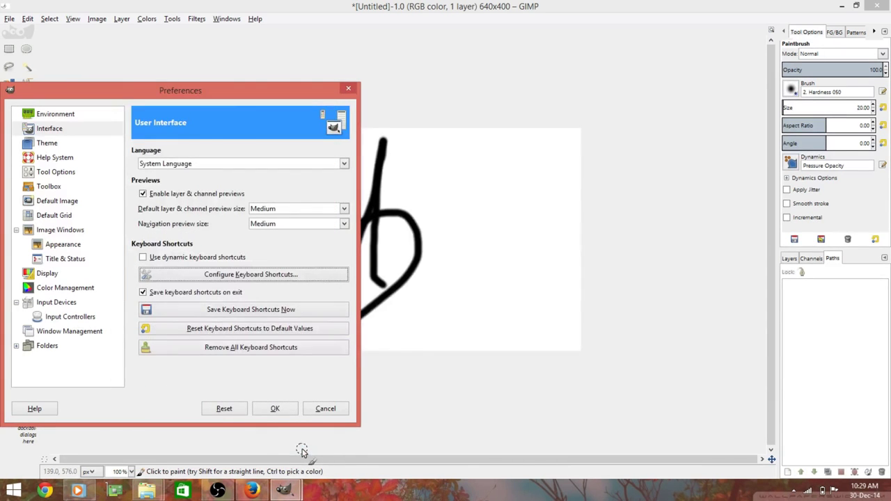
{"action": "left_click", "coordinate": [284, 406]}
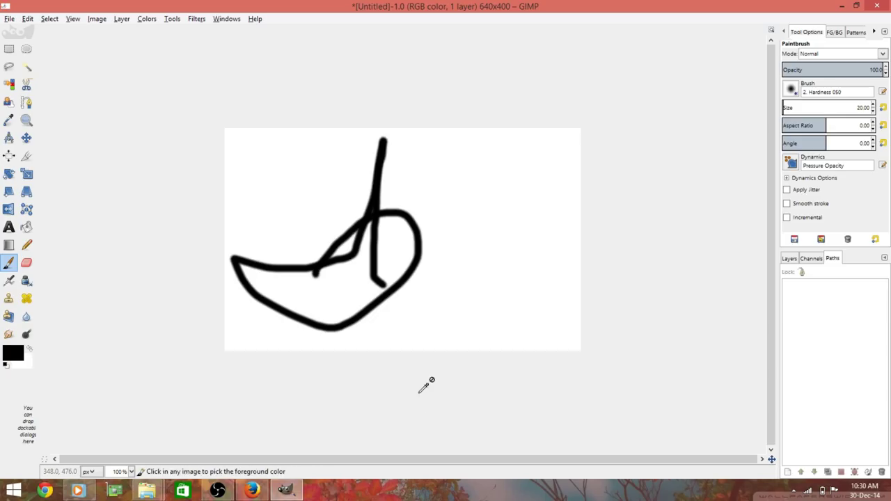
{"action": "key", "text": "ctrl+z"}
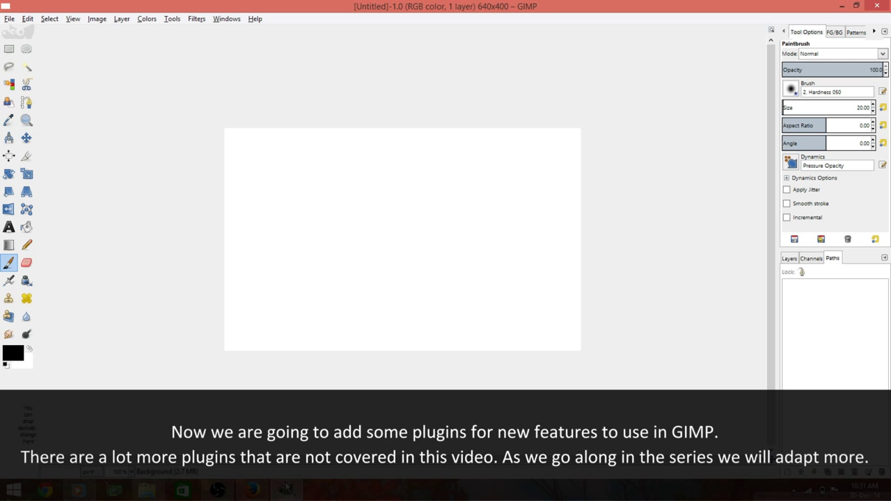
In Firefox, open the Layer via Copy/Cut page on the GIMP Plugin Registry
{"action": "left_click", "coordinate": [255, 491]}
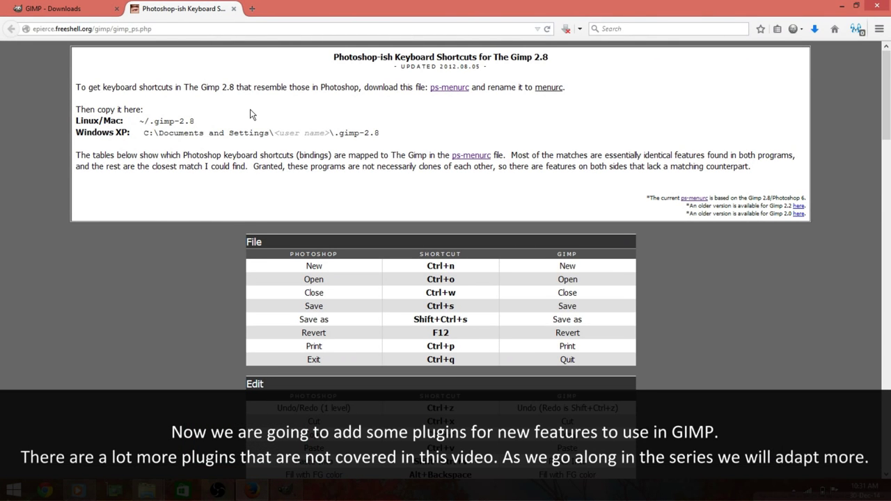
{"action": "left_click", "coordinate": [253, 9]}
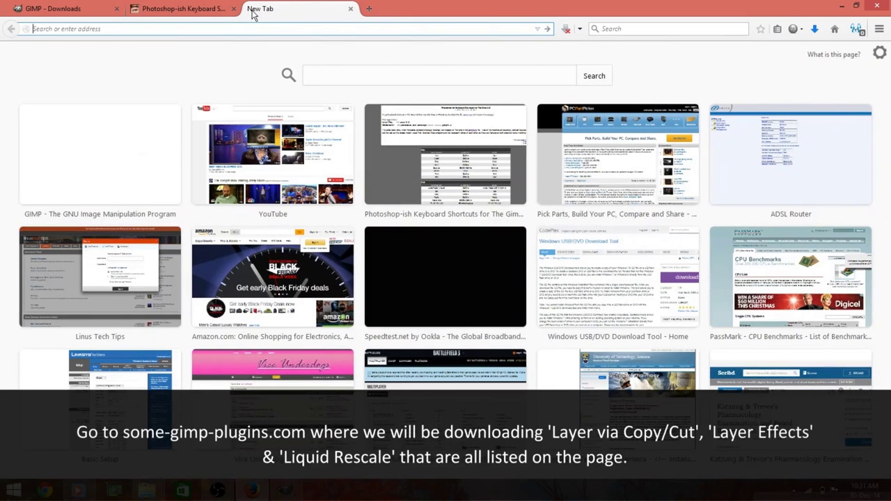
{"action": "type", "text": "l"}
{"action": "type", "text": "ayer via"}
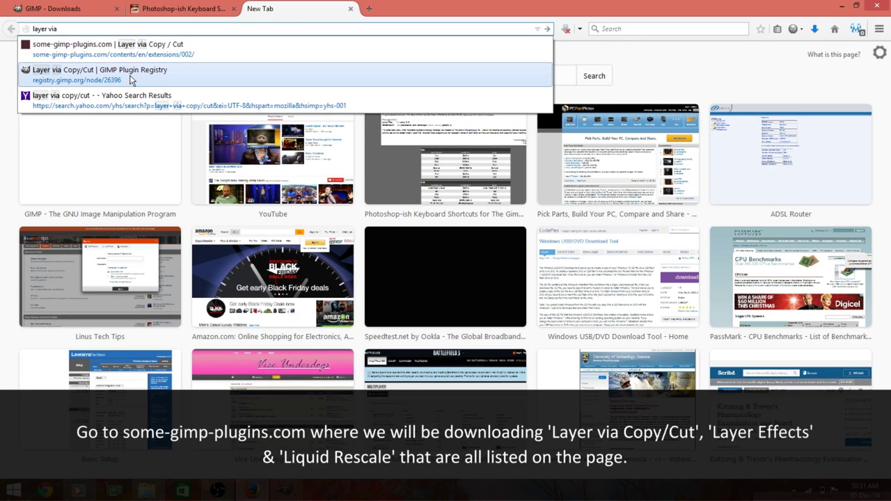
{"action": "left_click", "coordinate": [130, 81]}
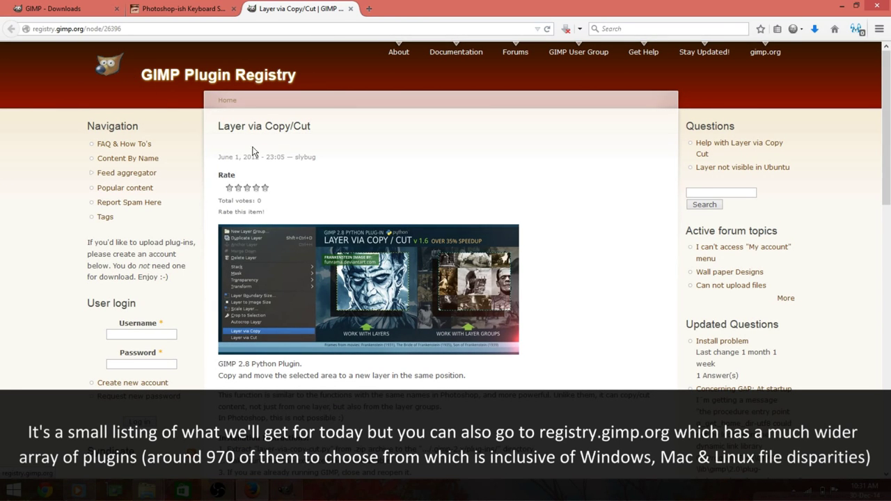
Follow the some-gimp-plugins.com link and download layer-via-copy-cut.zip
{"action": "scroll", "coordinate": [574, 290], "scroll_direction": "down", "scroll_amount": 5}
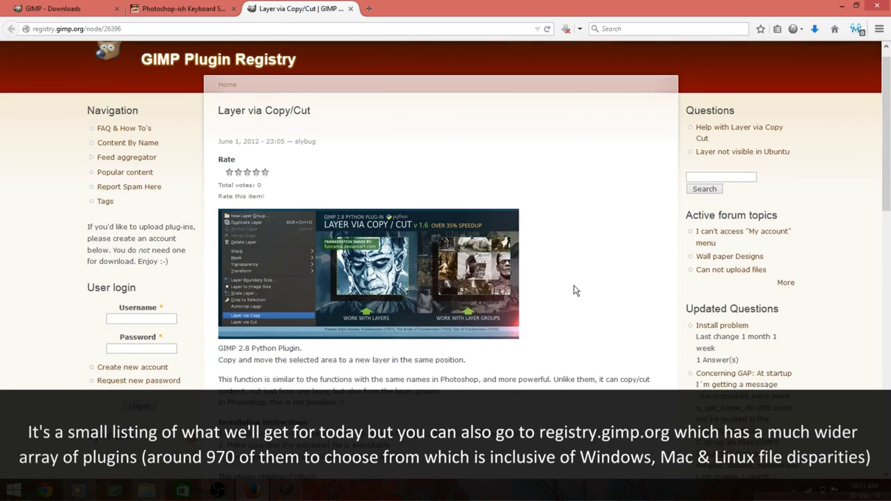
{"action": "scroll", "coordinate": [574, 291], "scroll_direction": "down", "scroll_amount": 4}
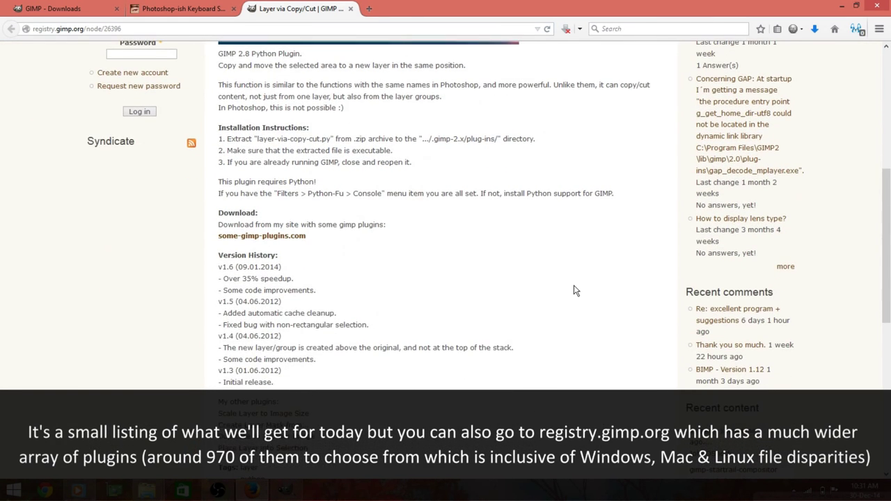
{"action": "scroll", "coordinate": [574, 290], "scroll_direction": "down", "scroll_amount": 1}
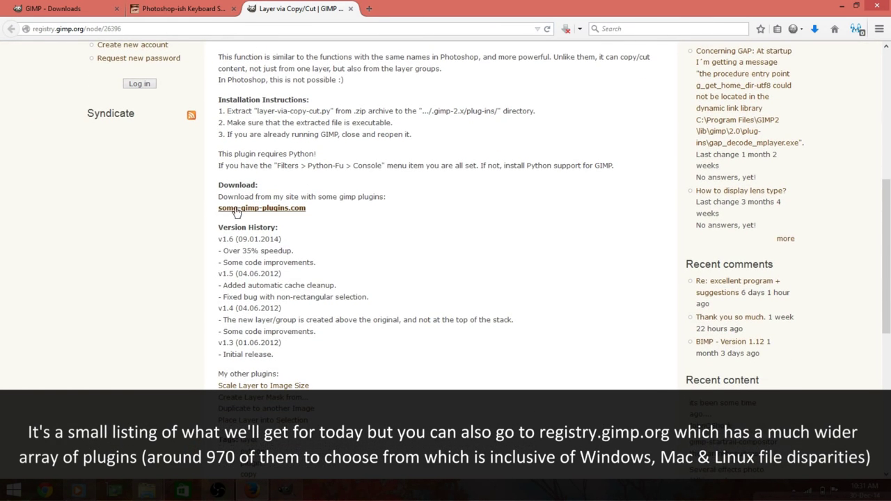
{"action": "left_click", "coordinate": [238, 209]}
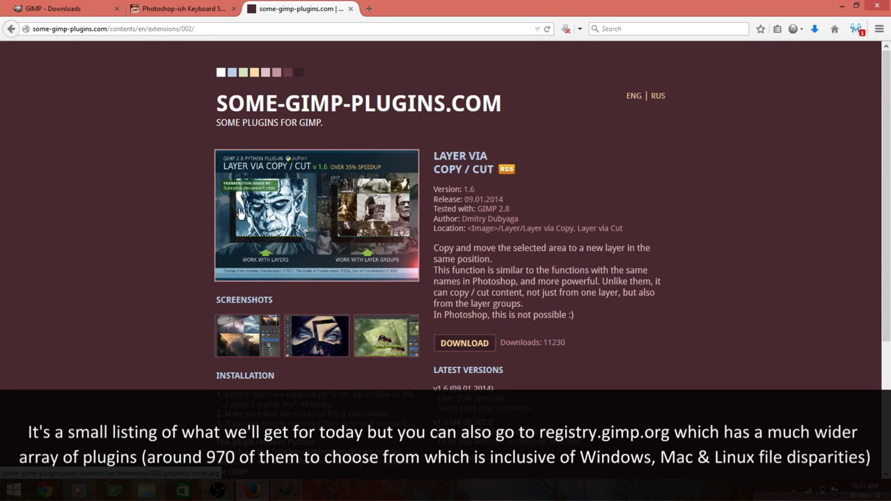
{"action": "left_click", "coordinate": [463, 345]}
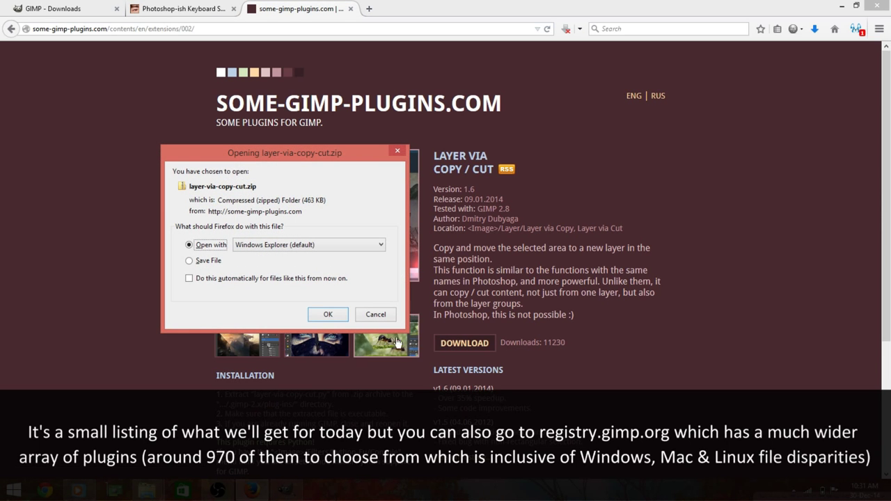
Drag layer-via-copy-cut.py from the downloaded zip into the .gimp-2.8\plug-ins folder
{"action": "left_click", "coordinate": [329, 315]}
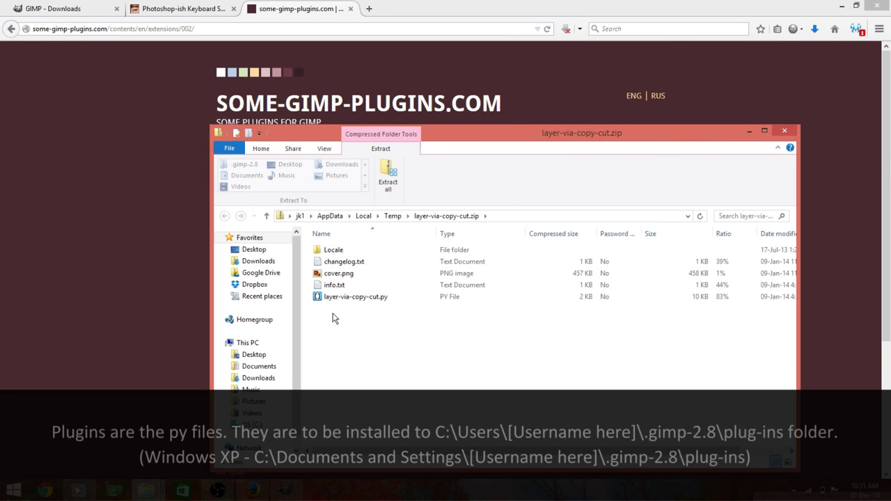
{"action": "left_click", "coordinate": [348, 298]}
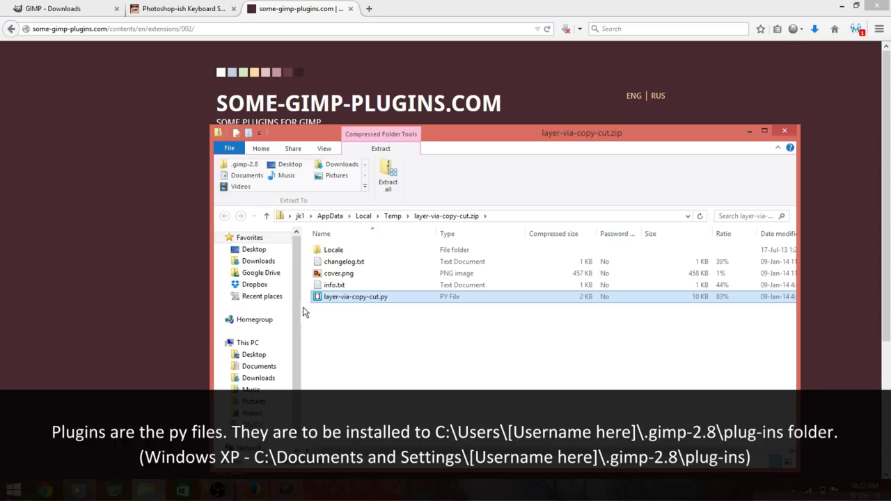
{"action": "mouse_move", "coordinate": [255, 313]}
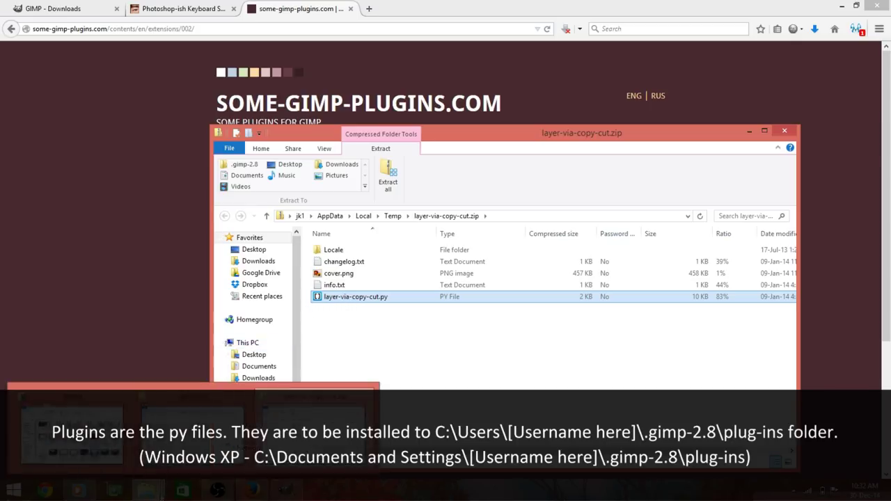
{"action": "left_click", "coordinate": [223, 446]}
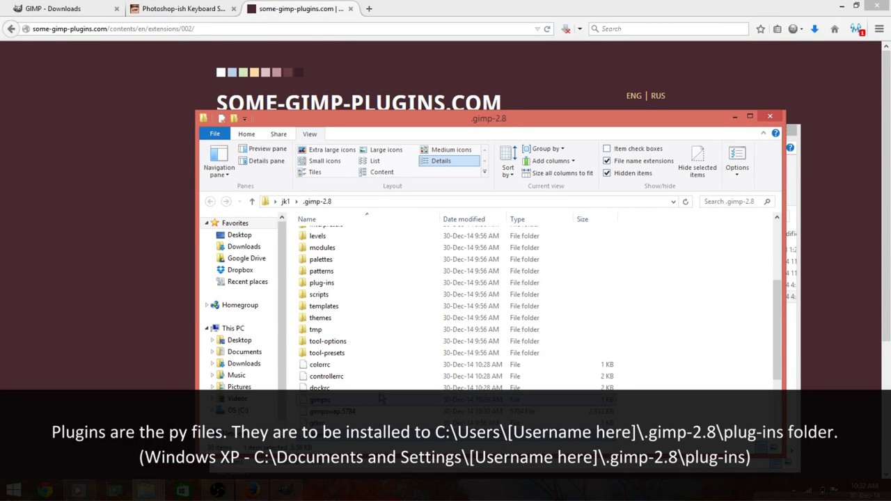
{"action": "double_click", "coordinate": [371, 283]}
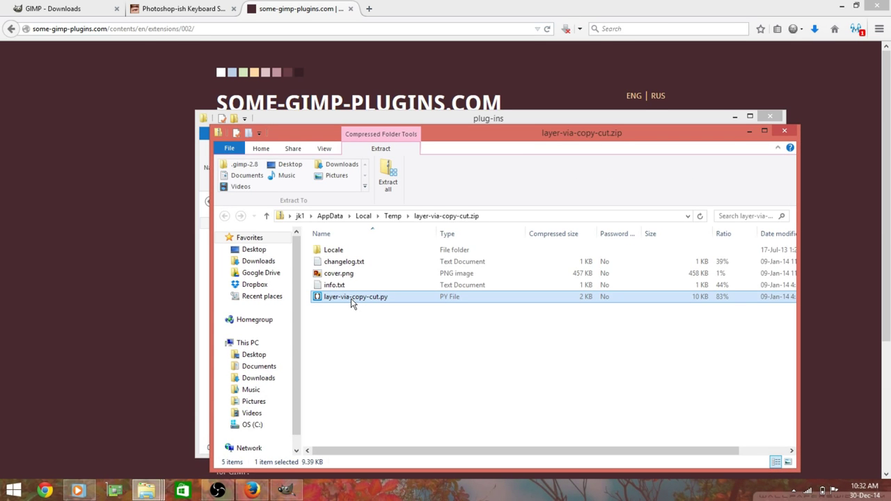
{"action": "left_click_drag", "start_coordinate": [353, 303], "coordinate": [543, 115]}
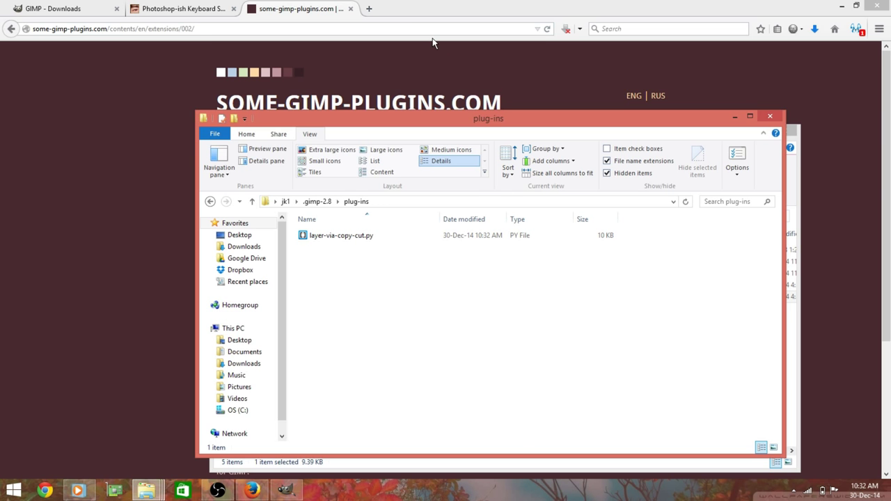
{"action": "left_click", "coordinate": [400, 12]}
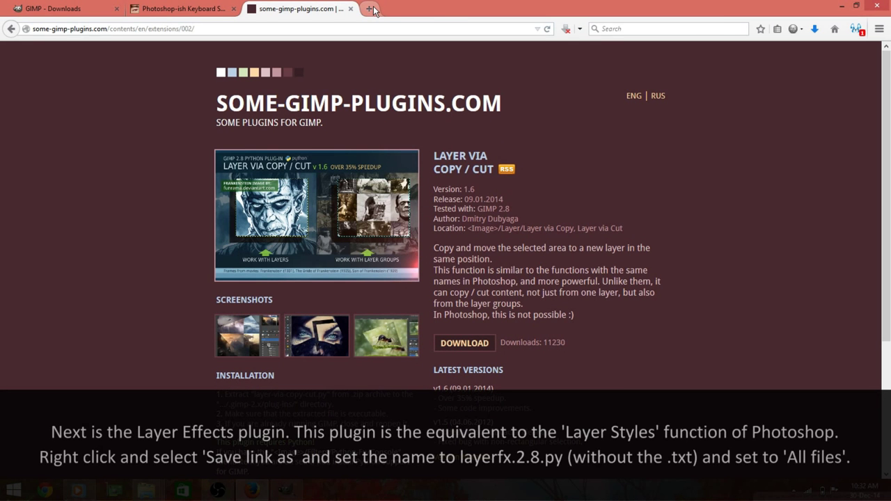
Search 'layer effect' in a new tab and open the Layer Effects GIMP Plugin Registry page
{"action": "left_click", "coordinate": [371, 9]}
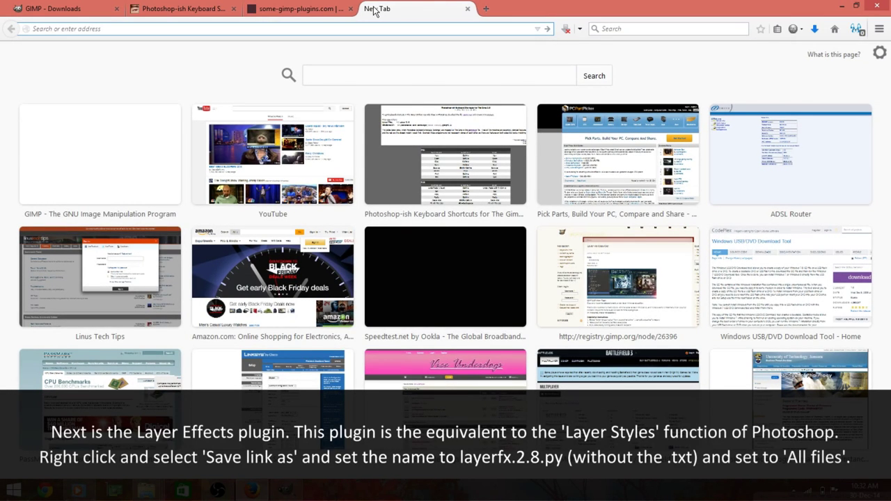
{"action": "type", "text": "layer "}
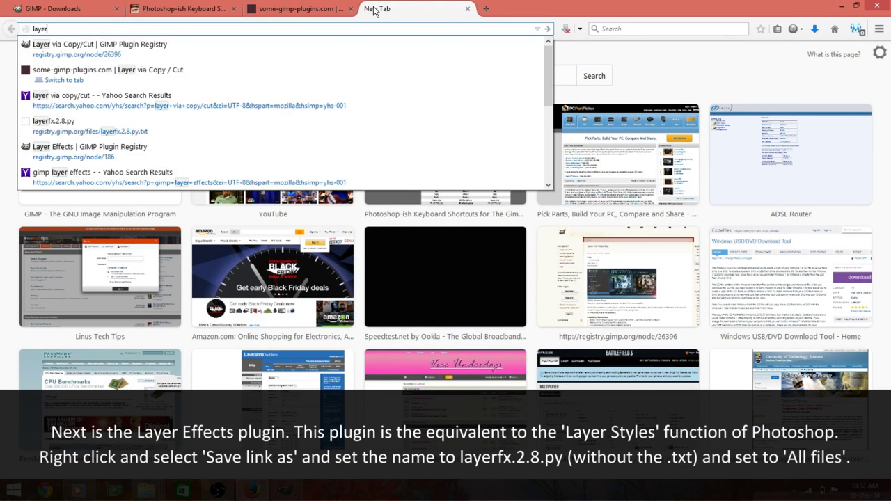
{"action": "type", "text": "styles"}
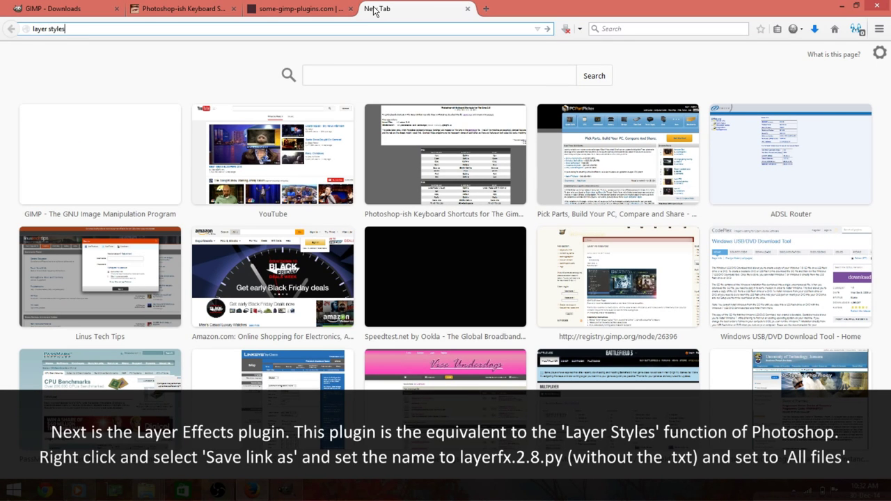
{"action": "key", "text": "BackSpace"}
{"action": "key", "text": "BackSpace"}
{"action": "key", "text": "BackSpace"}
{"action": "key", "text": "BackSpace"}
{"action": "key", "text": "BackSpace"}
{"action": "key", "text": "BackSpace"}
{"action": "type", "text": "eff"}
{"action": "type", "text": "ect"}
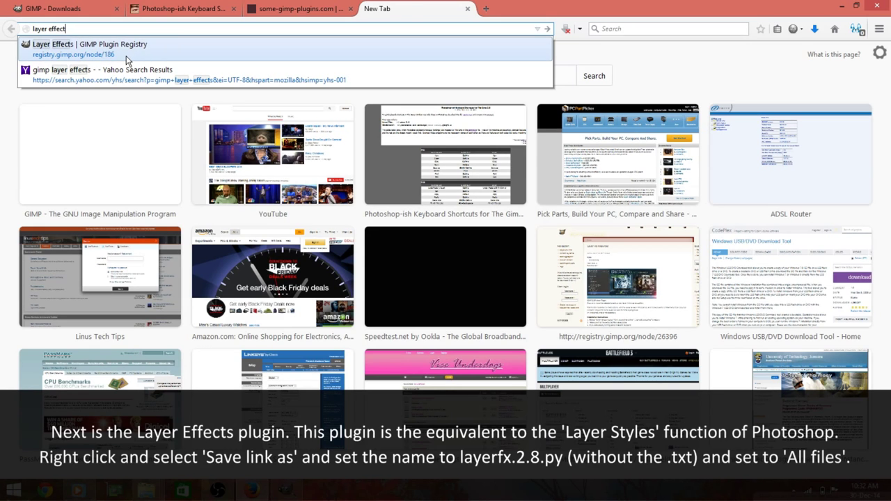
{"action": "left_click", "coordinate": [126, 57]}
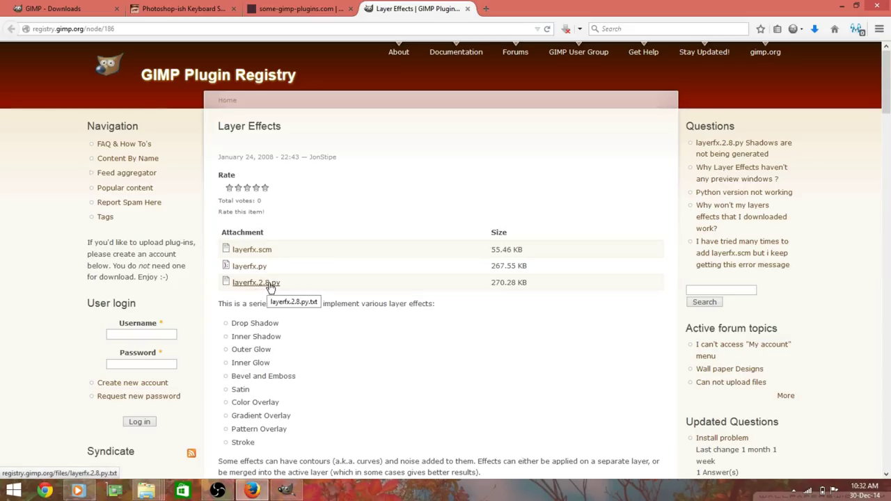
Save the layerfx.2.8.py link as All Files type, removing the .txt extension
{"action": "right_click", "coordinate": [271, 288]}
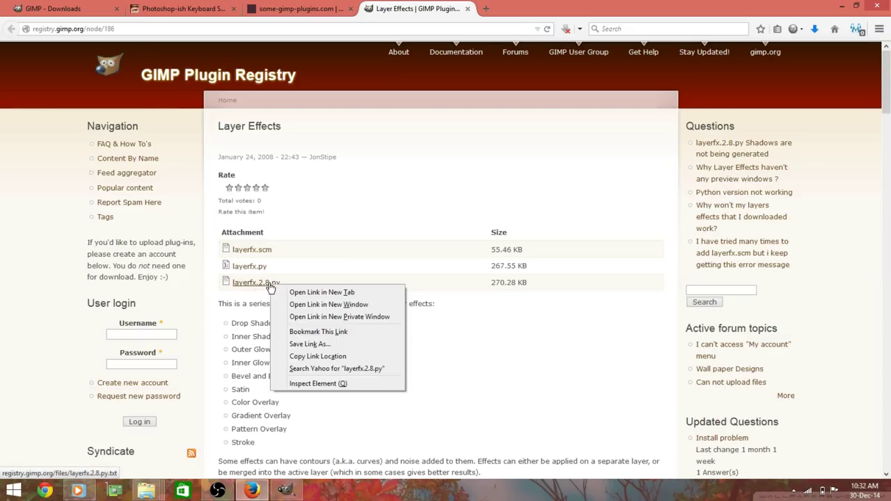
{"action": "left_click", "coordinate": [306, 344]}
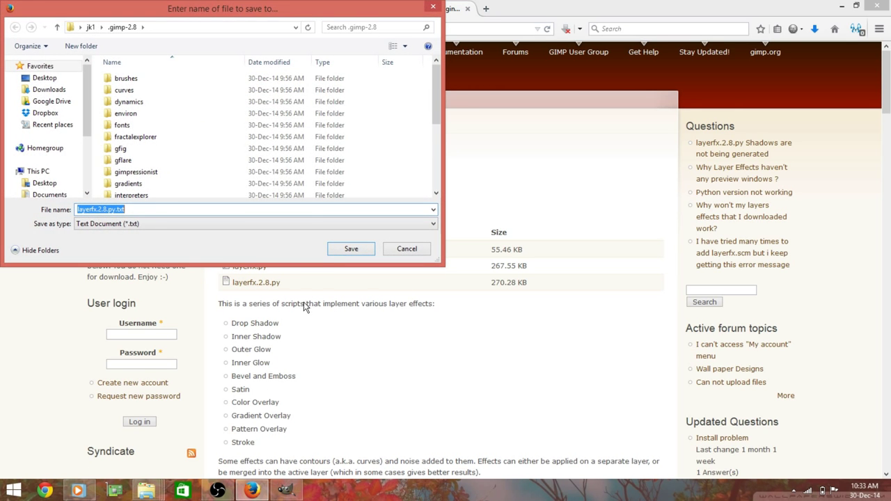
{"action": "left_click", "coordinate": [350, 231]}
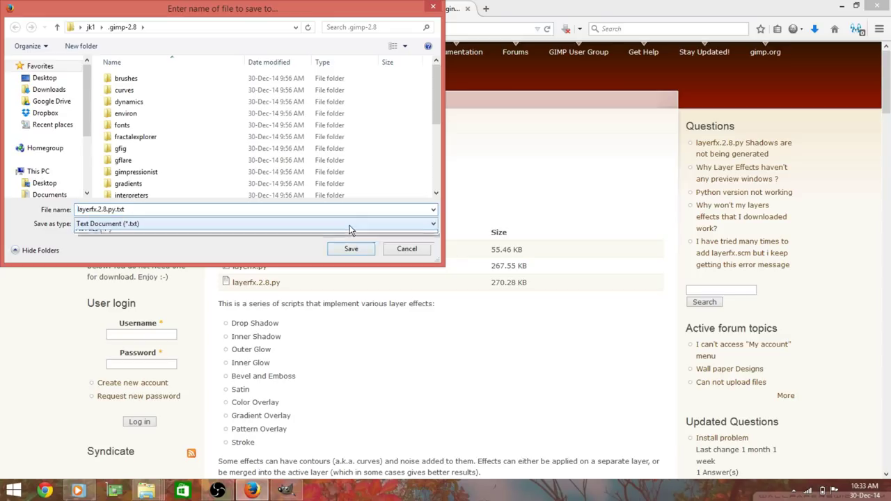
{"action": "left_click", "coordinate": [342, 244]}
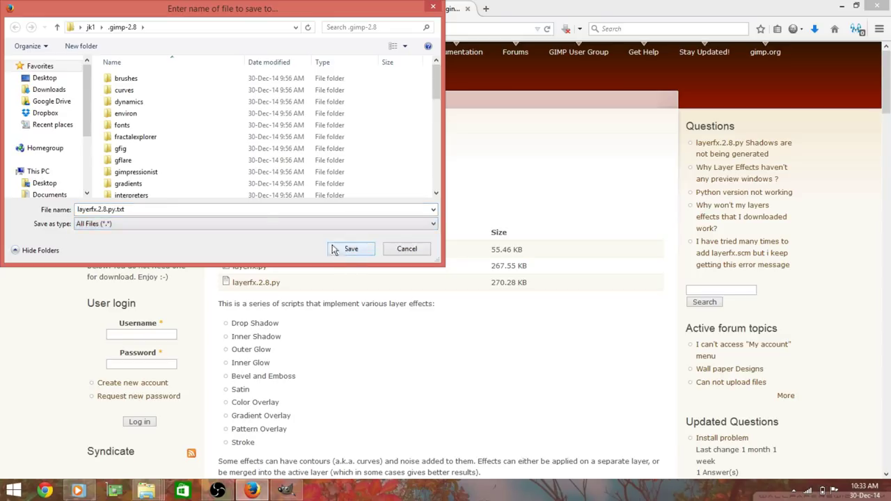
{"action": "left_click", "coordinate": [168, 210]}
{"action": "key", "text": "BackSpace"}
{"action": "key", "text": "BackSpace"}
{"action": "key", "text": "BackSpace"}
{"action": "key", "text": "BackSpace"}
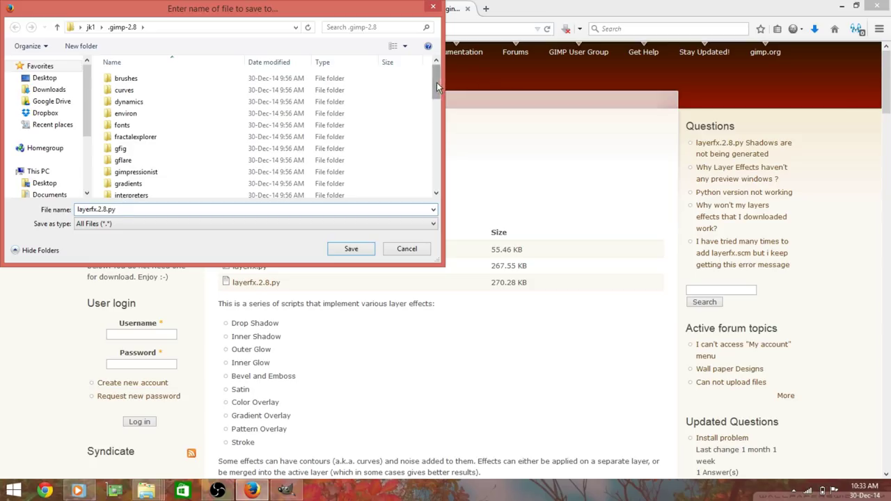
Save it into the plug-ins folder and confirm it sits beside layer-via-copy-cut.py
{"action": "left_click_drag", "start_coordinate": [436, 83], "coordinate": [439, 122]}
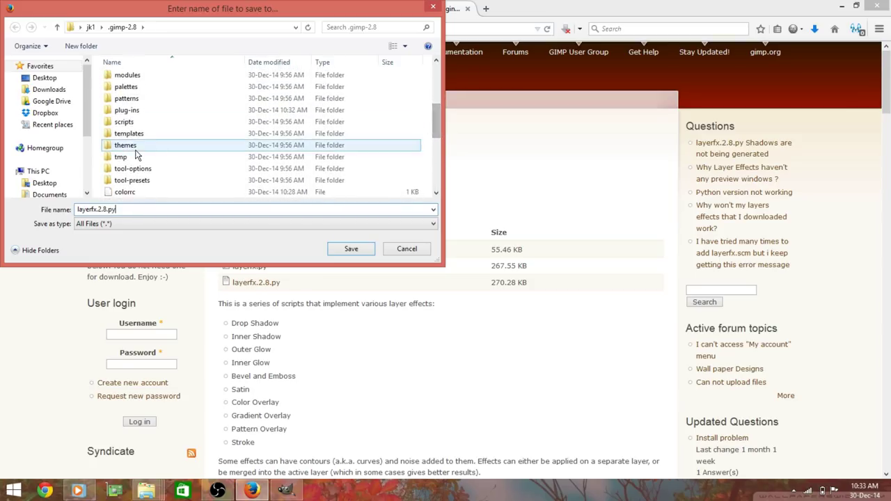
{"action": "double_click", "coordinate": [129, 110]}
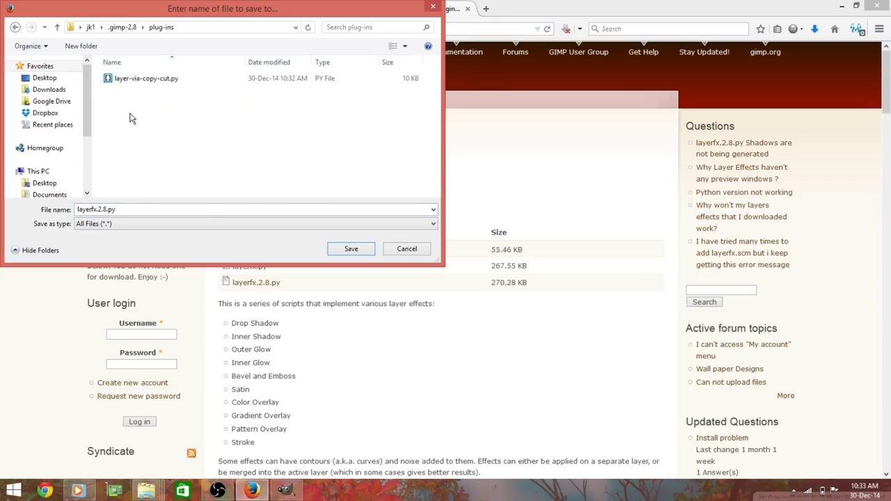
{"action": "left_click", "coordinate": [350, 249]}
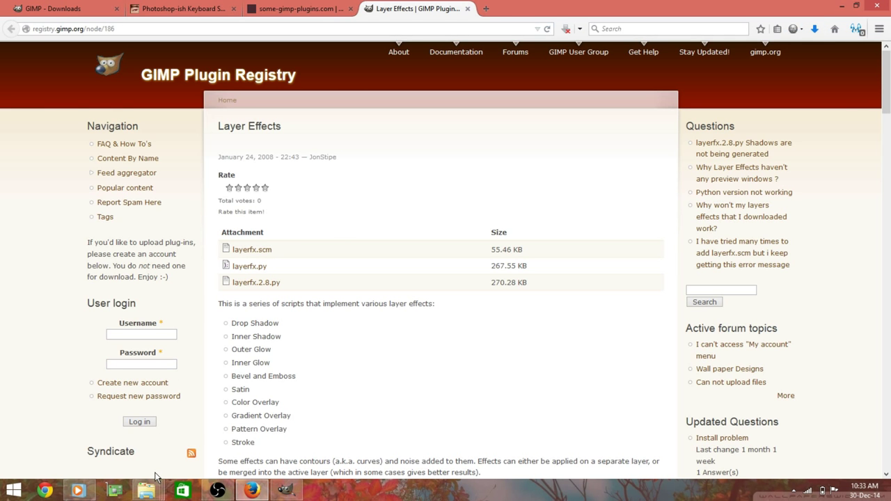
{"action": "mouse_move", "coordinate": [147, 491]}
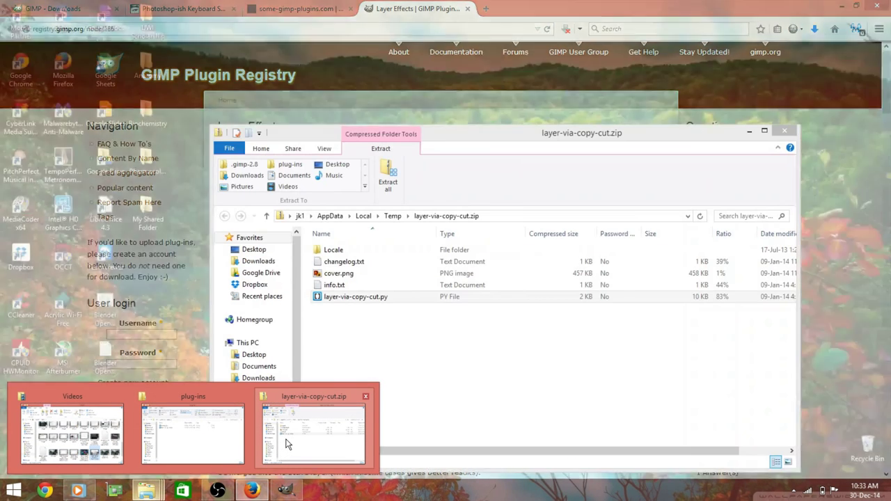
{"action": "left_click", "coordinate": [220, 437]}
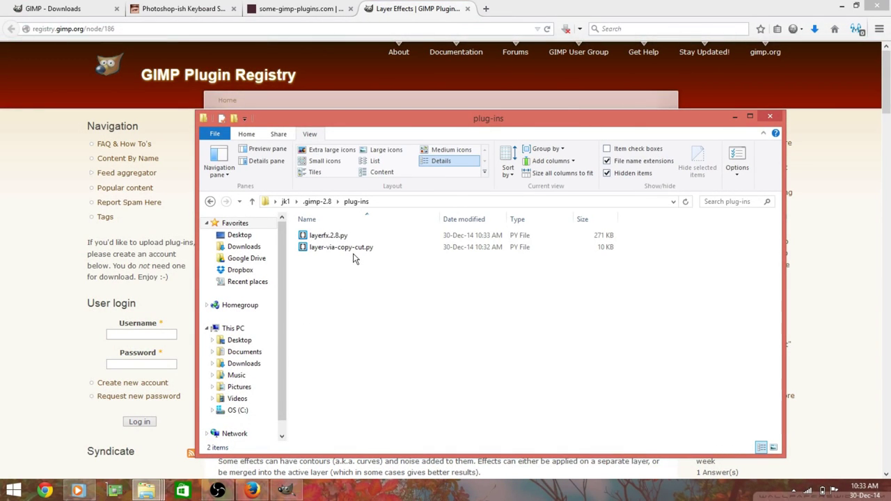
{"action": "left_click", "coordinate": [339, 248]}
{"action": "left_click", "coordinate": [488, 97]}
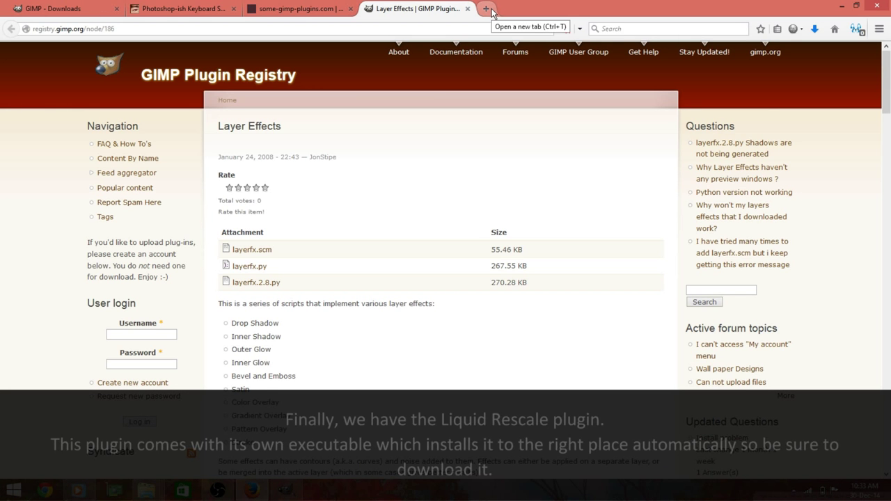
Search 'liquid rescale gimp' in a new tab and open the GIMP Plugin Registry result
{"action": "left_click", "coordinate": [492, 10]}
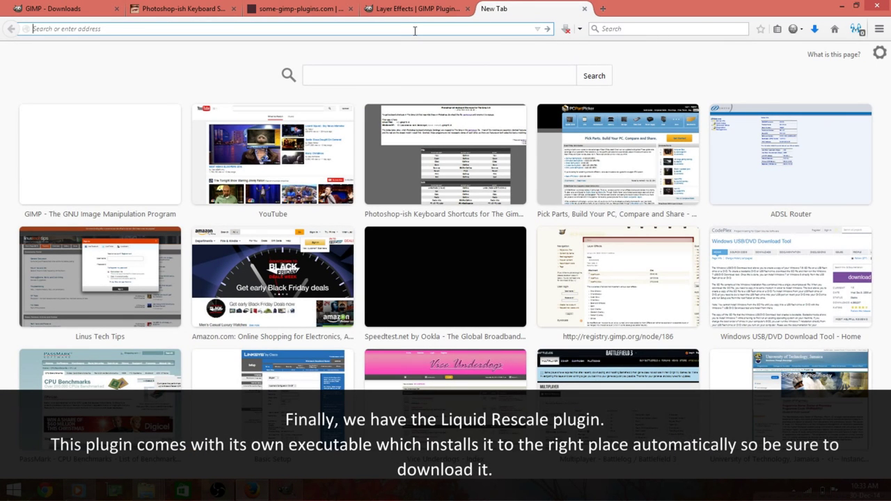
{"action": "type", "text": "l"}
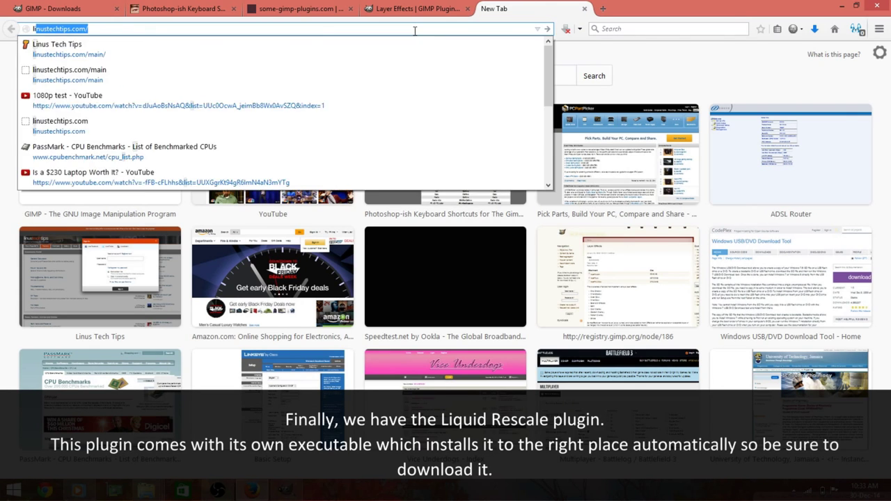
{"action": "type", "text": "iquid res"}
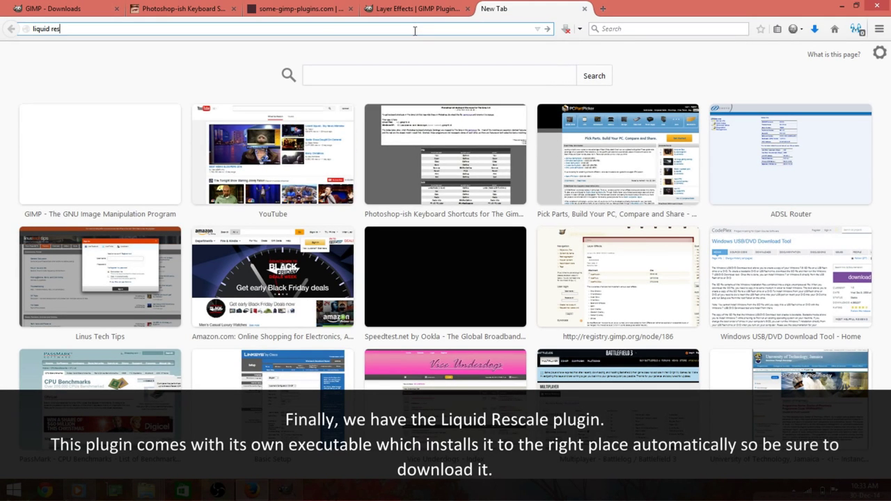
{"action": "type", "text": "cale"}
{"action": "type", "text": " gimp"}
{"action": "key", "text": "Return"}
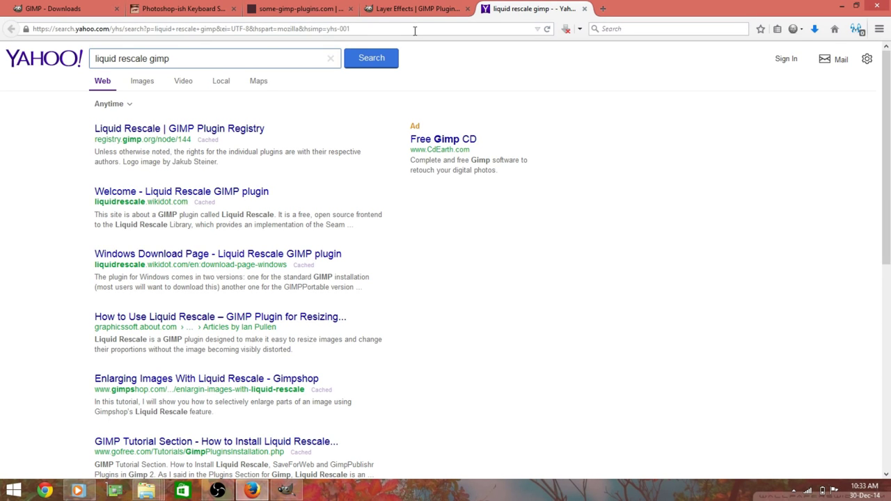
{"action": "left_click", "coordinate": [215, 130]}
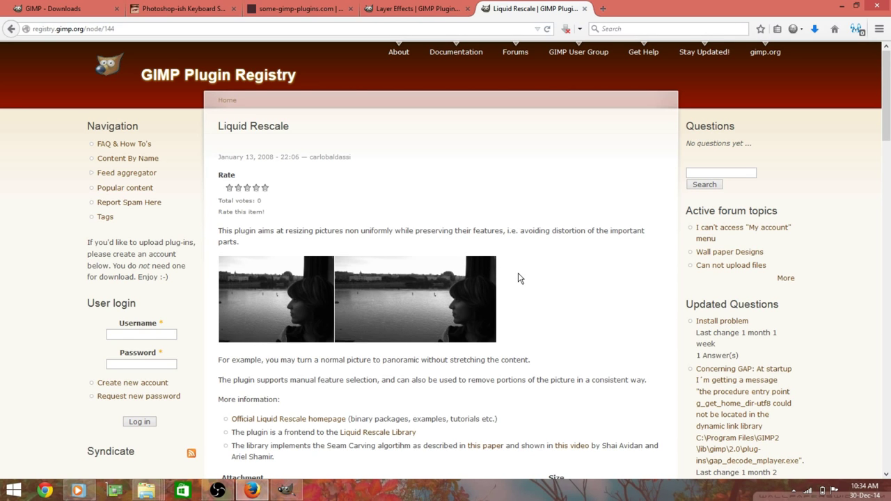
Go from the Liquid Rescale homepage to the Windows download page's Standard GIMP version instructions
{"action": "left_click", "coordinate": [269, 421]}
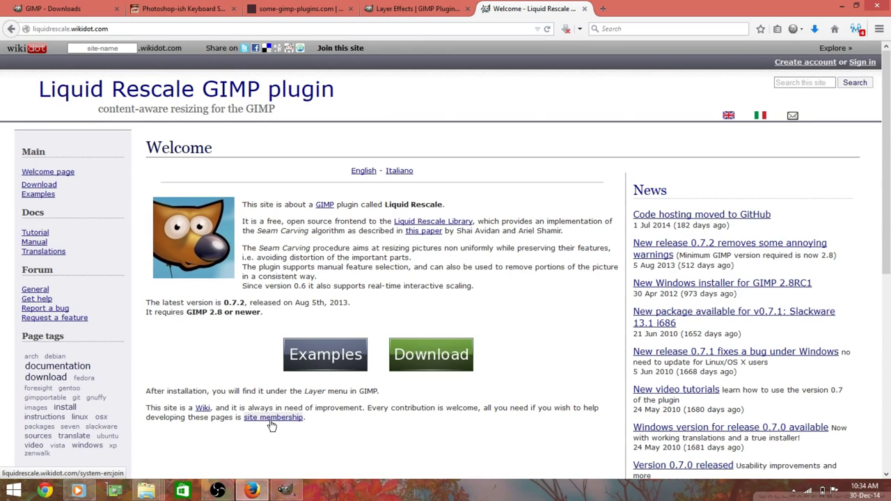
{"action": "left_click", "coordinate": [426, 357]}
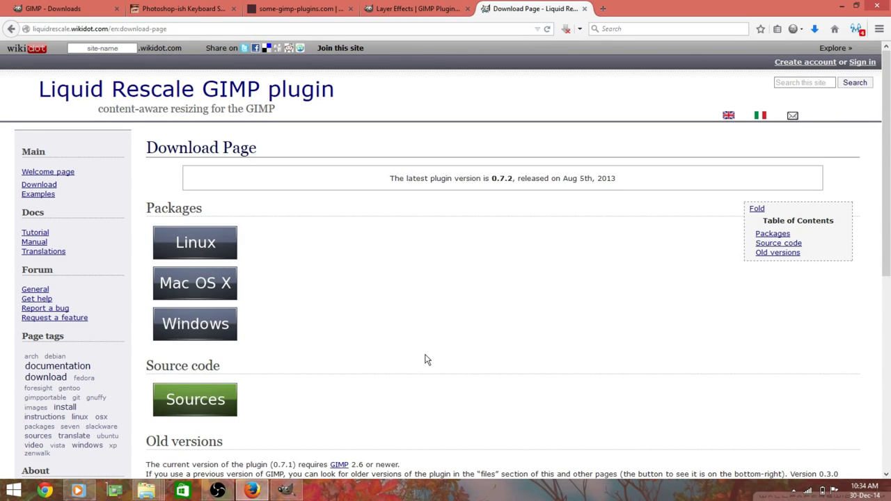
{"action": "left_click", "coordinate": [214, 331]}
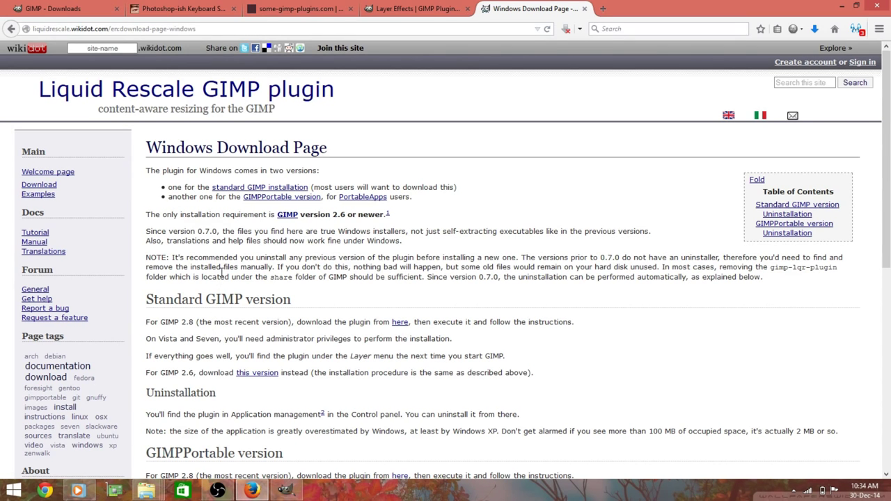
{"action": "left_click", "coordinate": [242, 187]}
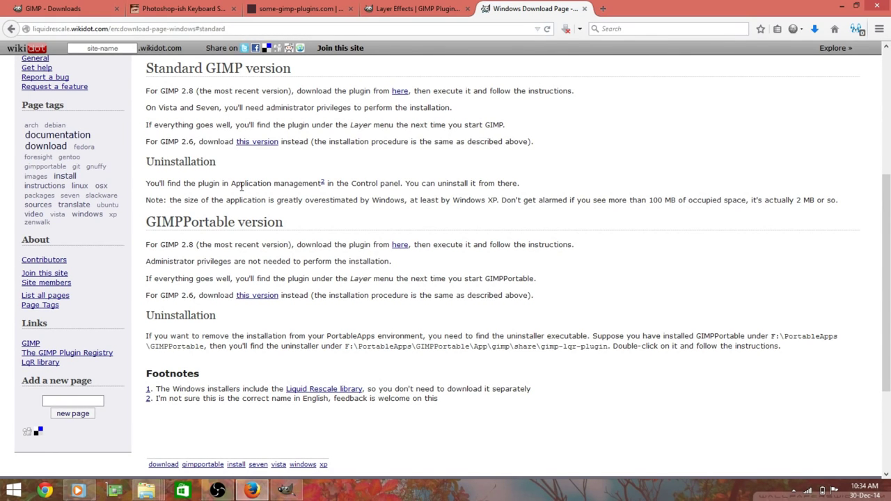
Download the LqR plugin installer for GIMP 2.8 and launch it from the Downloads list
{"action": "left_click", "coordinate": [399, 93]}
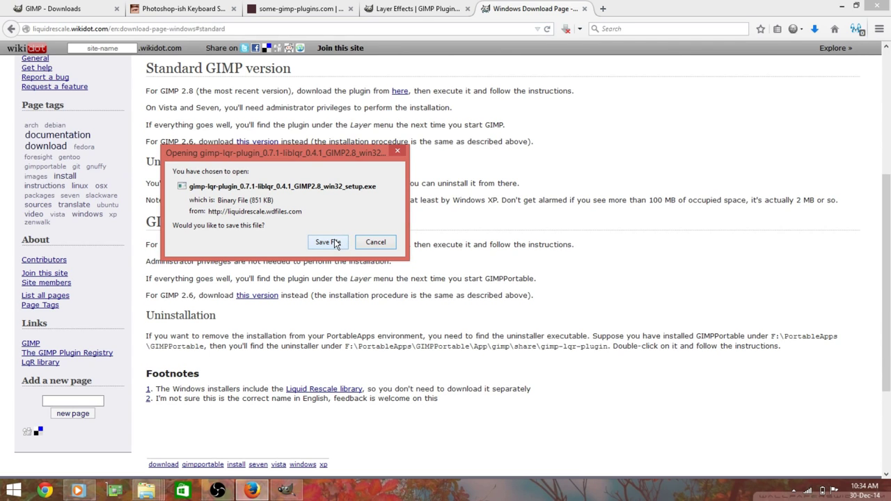
{"action": "left_click", "coordinate": [333, 243]}
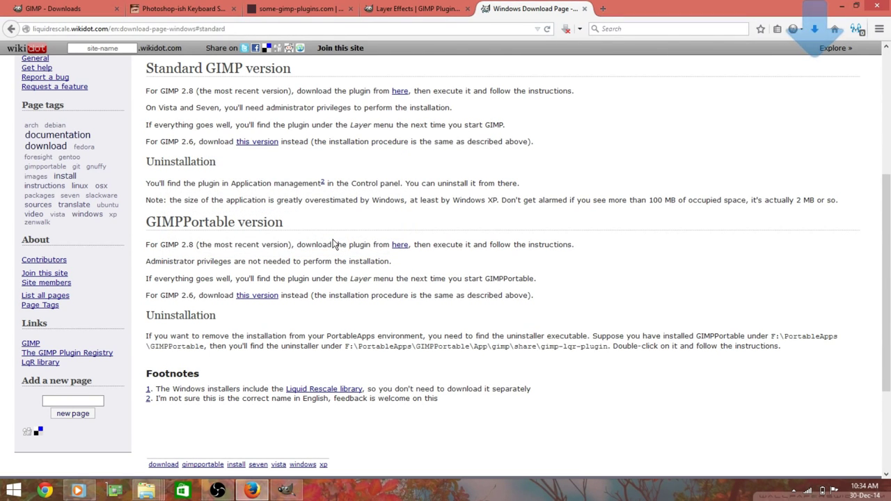
{"action": "left_click", "coordinate": [815, 29]}
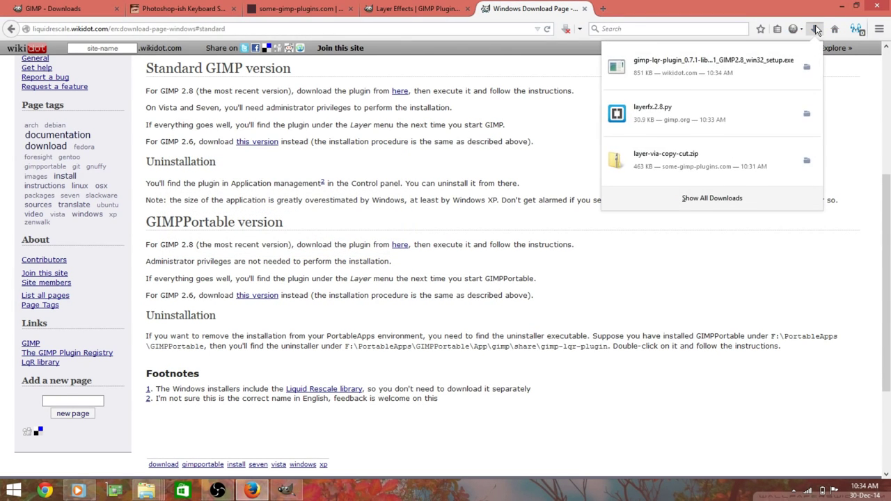
{"action": "left_click", "coordinate": [757, 78]}
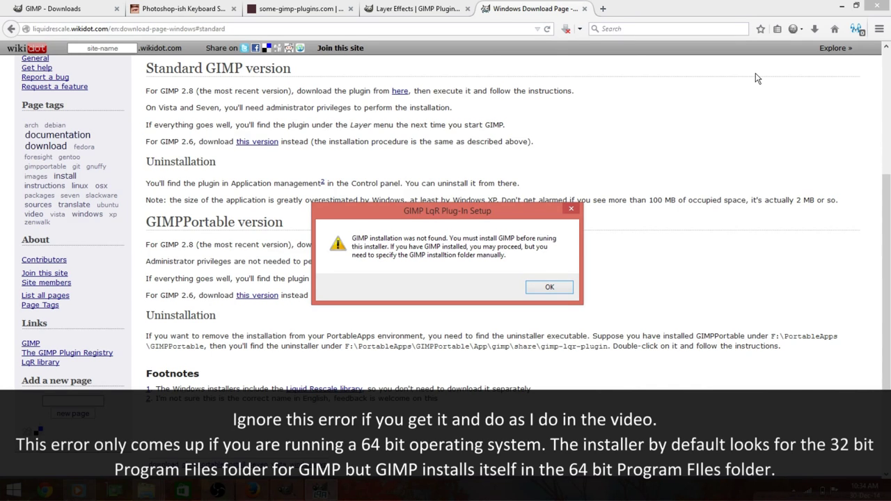
Complete the LqR setup wizard, installing into C:\Program Files\GIMP 2 without the ' (x86)' suffix
{"action": "left_click", "coordinate": [550, 288]}
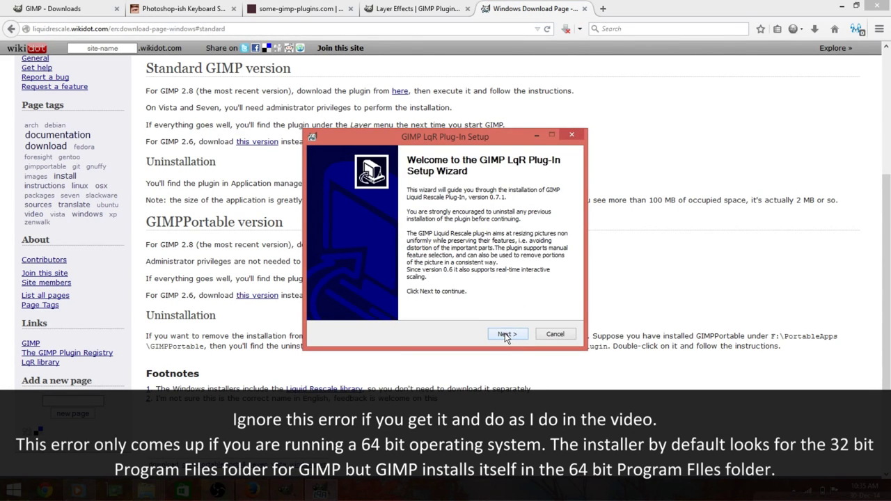
{"action": "left_click", "coordinate": [505, 335]}
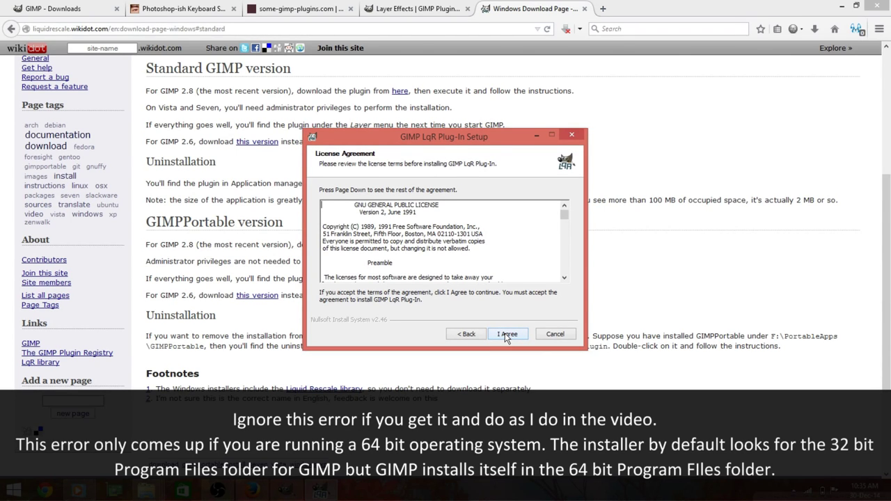
{"action": "left_click", "coordinate": [506, 334]}
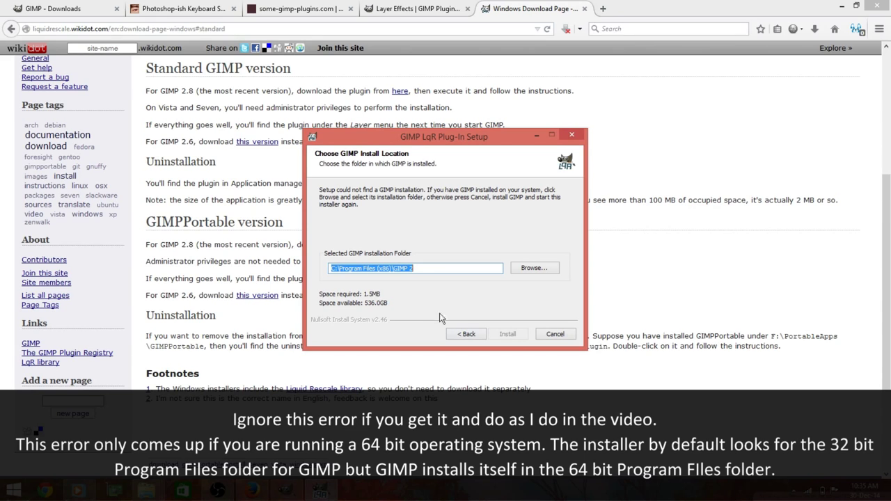
{"action": "left_click", "coordinate": [388, 269]}
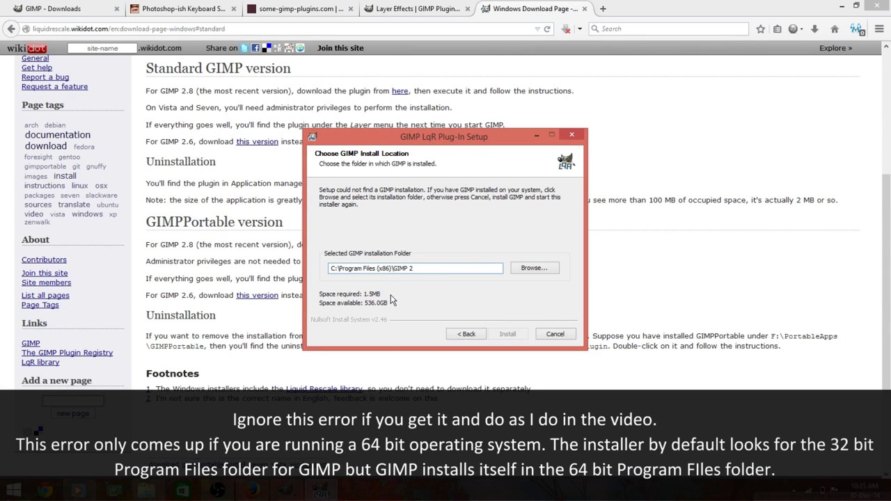
{"action": "key", "text": "BackSpace"}
{"action": "key", "text": "BackSpace"}
{"action": "key", "text": "BackSpace"}
{"action": "key", "text": "BackSpace"}
{"action": "key", "text": "BackSpace"}
{"action": "key", "text": "BackSpace"}
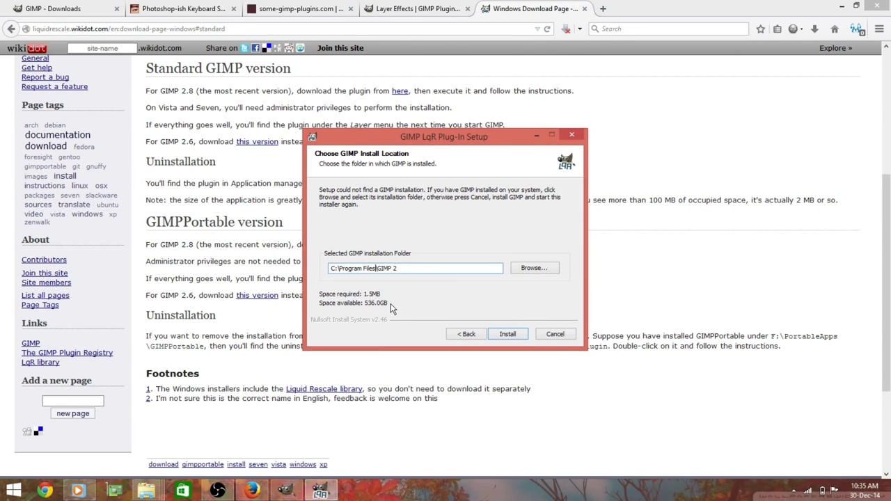
{"action": "left_click", "coordinate": [508, 335]}
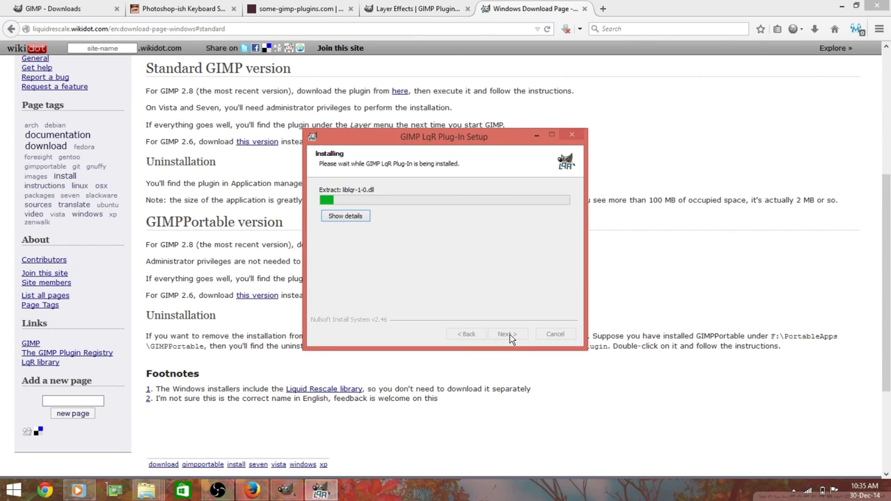
{"action": "left_click", "coordinate": [508, 334]}
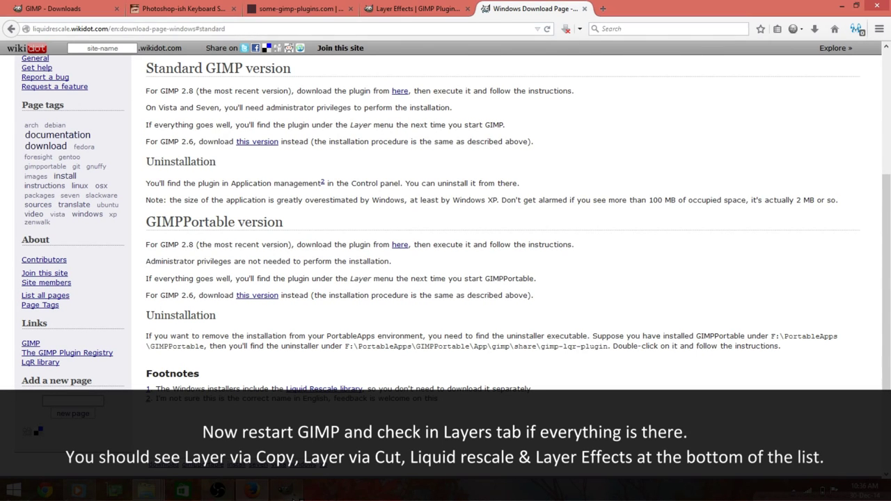
Close the running GIMP window and relaunch it from the GIMP 2 Start screen tile
{"action": "left_click", "coordinate": [285, 490]}
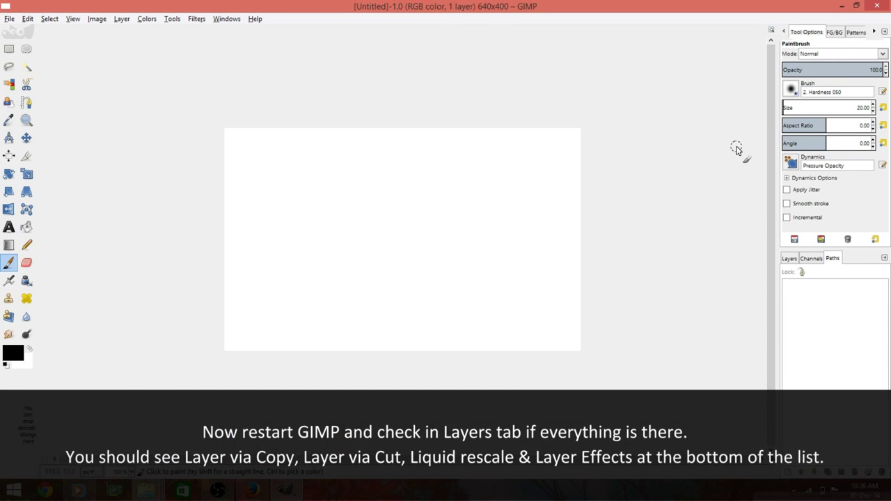
{"action": "left_click", "coordinate": [874, 6]}
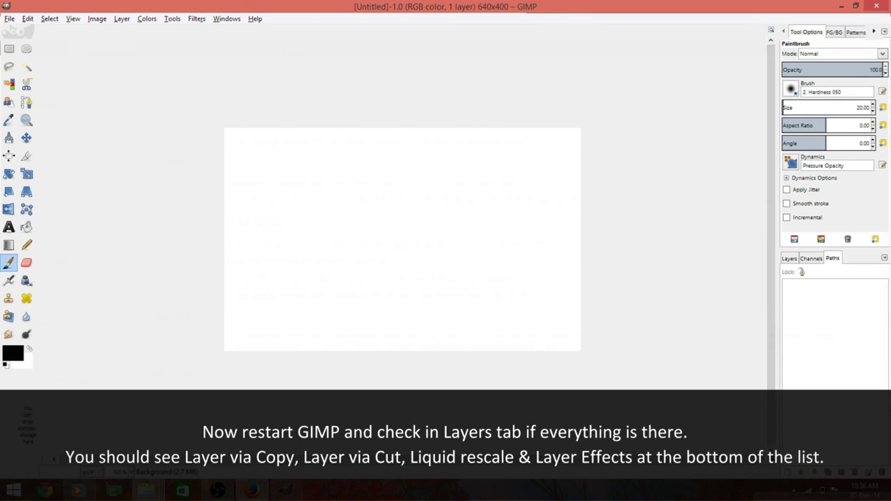
{"action": "key", "text": "super"}
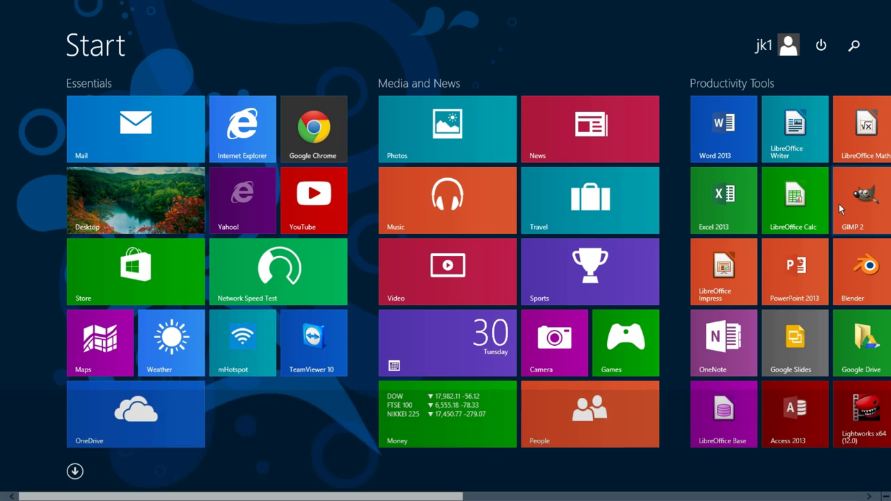
{"action": "left_click", "coordinate": [839, 204]}
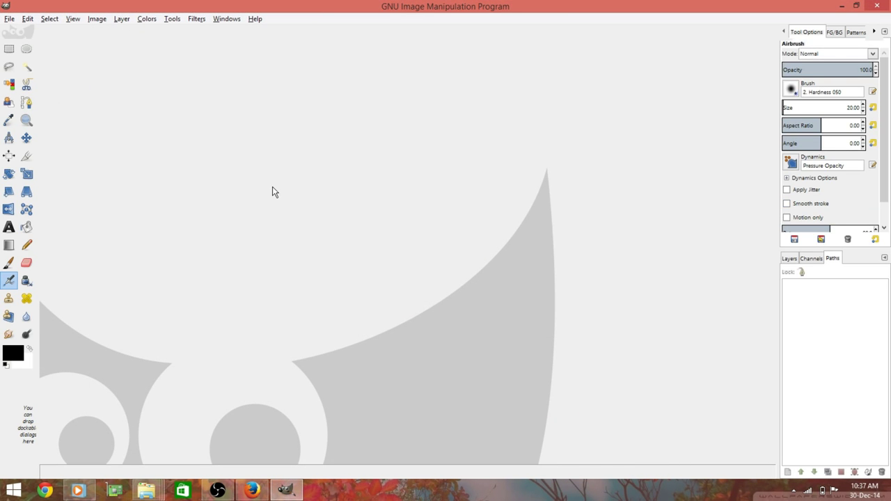
{"action": "left_click", "coordinate": [126, 22]}
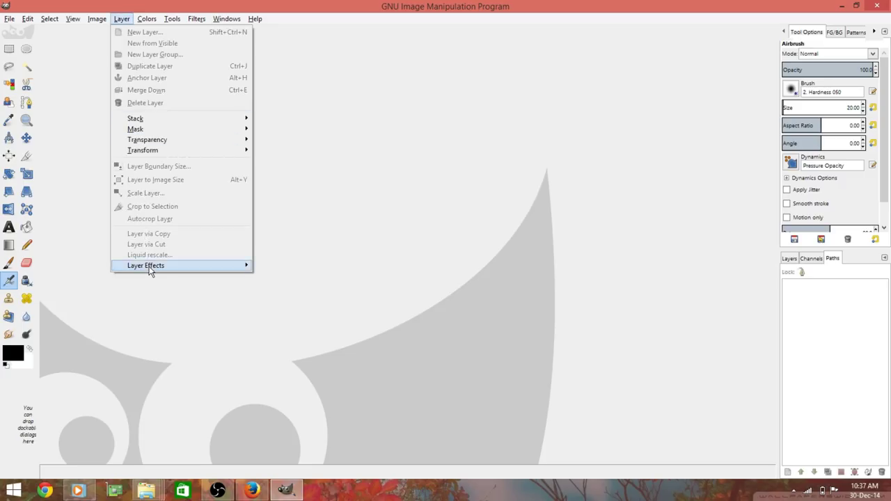
{"action": "mouse_move", "coordinate": [146, 265]}
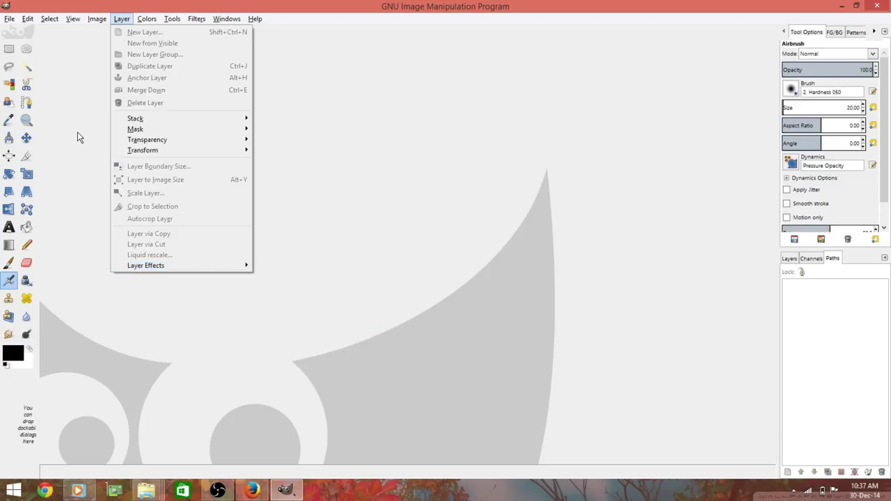
{"action": "left_click", "coordinate": [78, 132]}
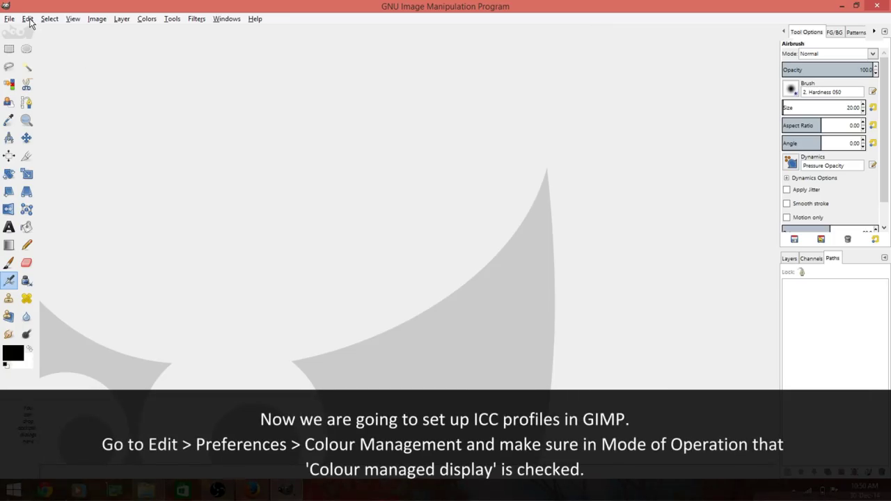
In Edit > Preferences > Color Management, keep Color managed display mode and expand the RGB profile list
{"action": "left_click", "coordinate": [29, 21]}
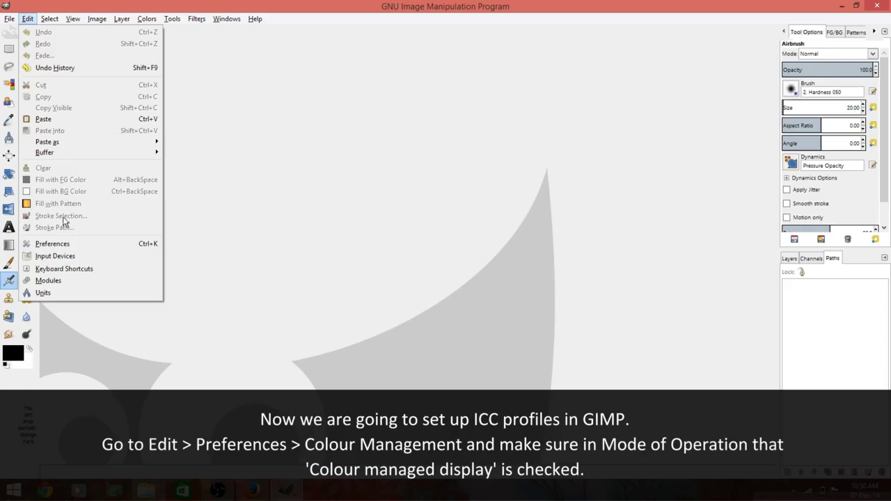
{"action": "left_click", "coordinate": [66, 243]}
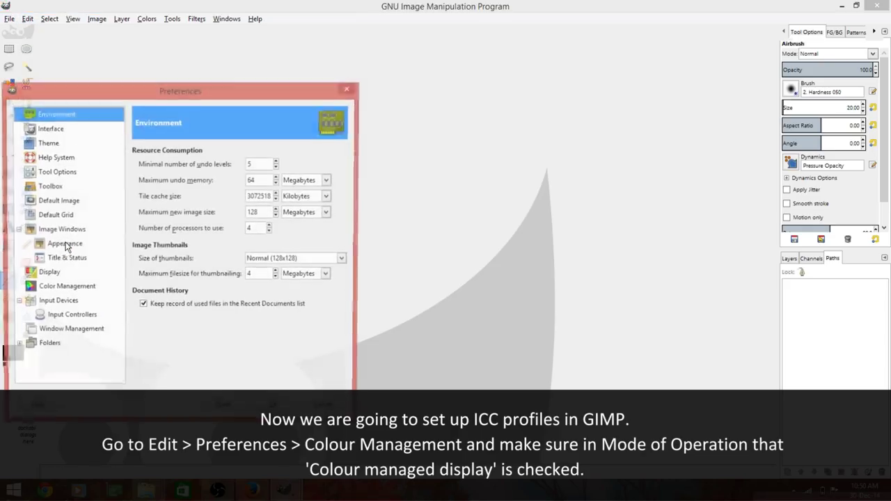
{"action": "left_click", "coordinate": [65, 290]}
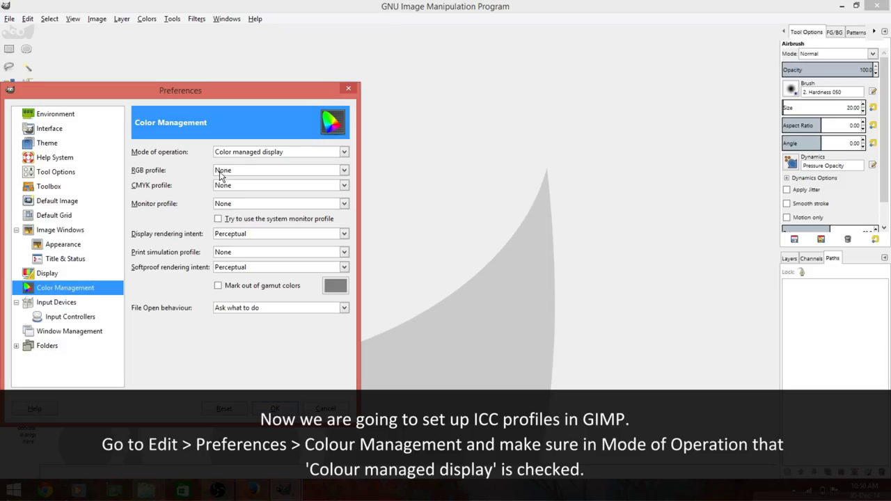
{"action": "left_click", "coordinate": [301, 151]}
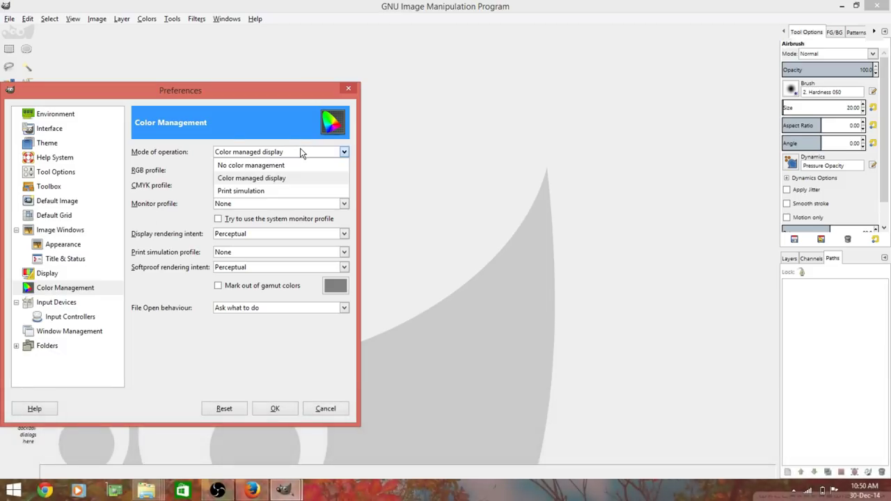
{"action": "left_click", "coordinate": [302, 152]}
{"action": "left_click", "coordinate": [287, 179]}
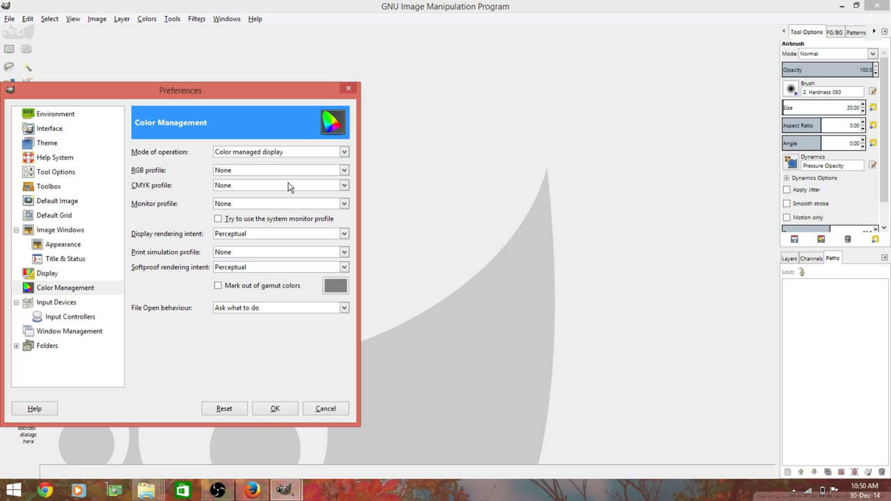
{"action": "left_click", "coordinate": [343, 172]}
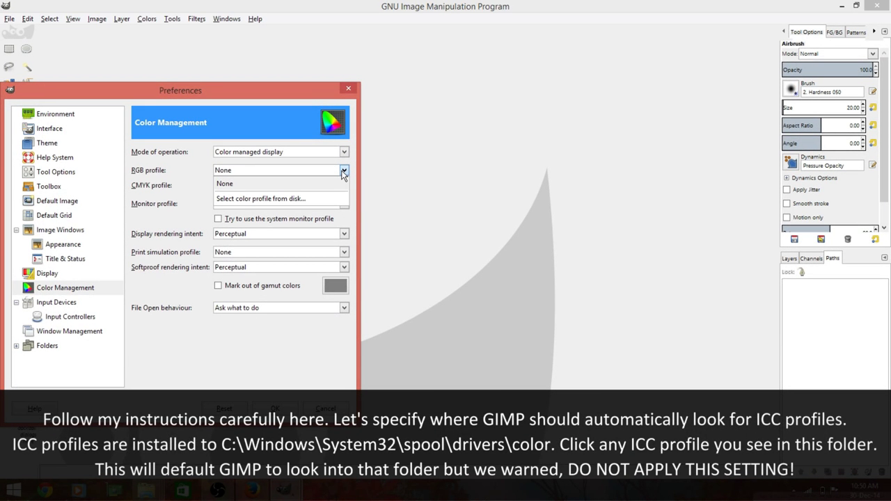
Load sRGB Color Space Profile.icm from C:\Windows\System32\spool\drivers\color as the RGB profile
{"action": "left_click", "coordinate": [285, 200]}
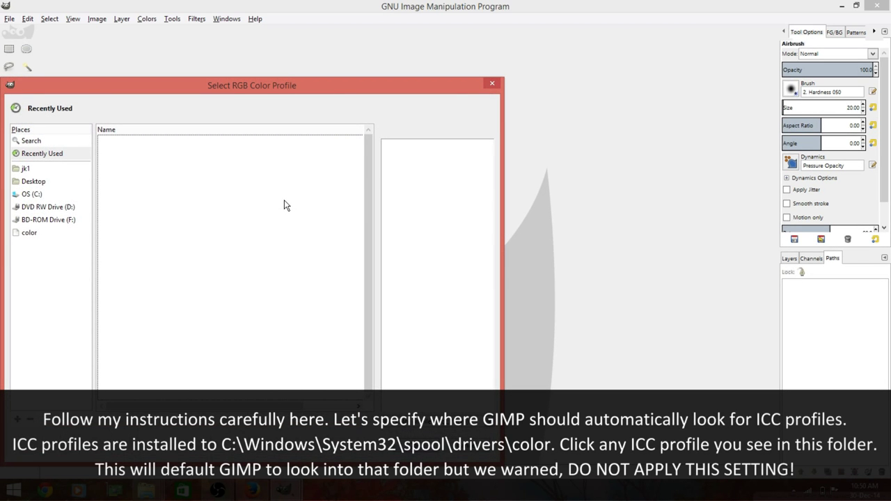
{"action": "left_click", "coordinate": [41, 195]}
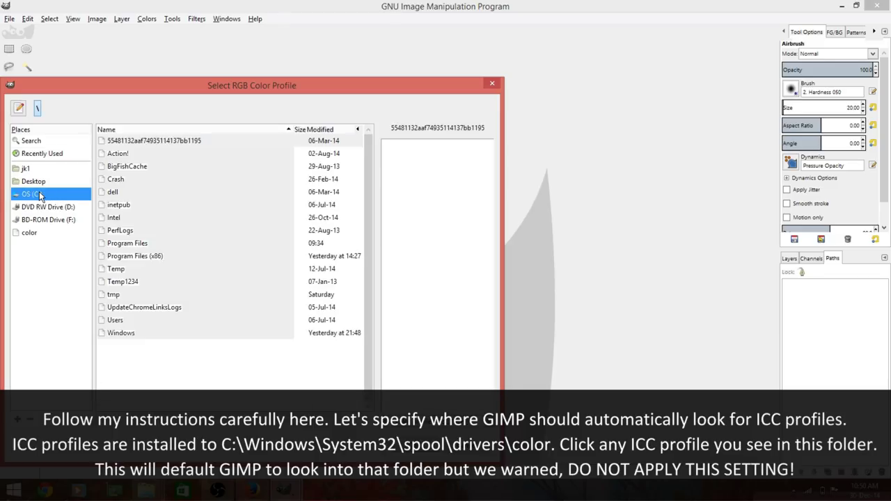
{"action": "double_click", "coordinate": [129, 333]}
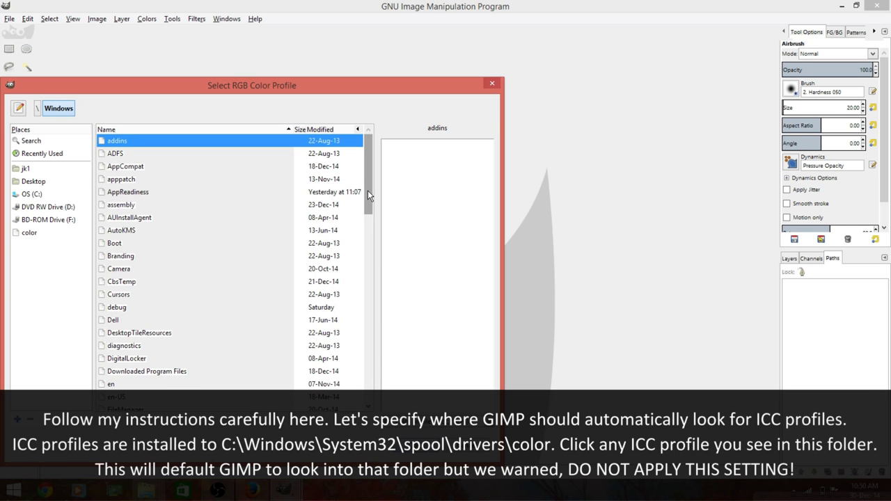
{"action": "left_click_drag", "start_coordinate": [368, 191], "coordinate": [364, 362]}
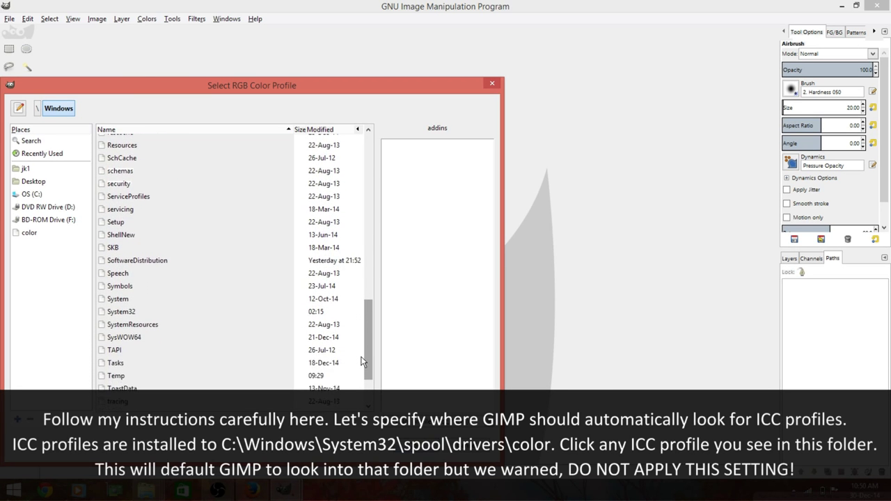
{"action": "double_click", "coordinate": [125, 305]}
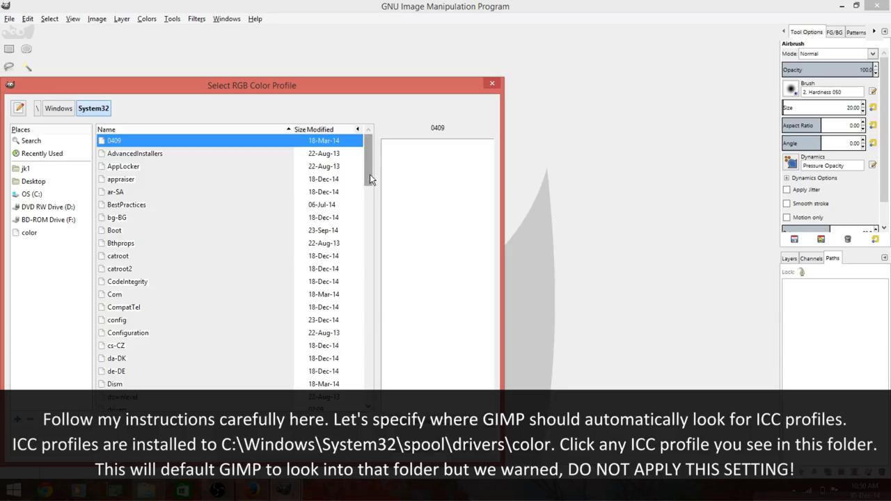
{"action": "left_click_drag", "start_coordinate": [370, 173], "coordinate": [366, 327]}
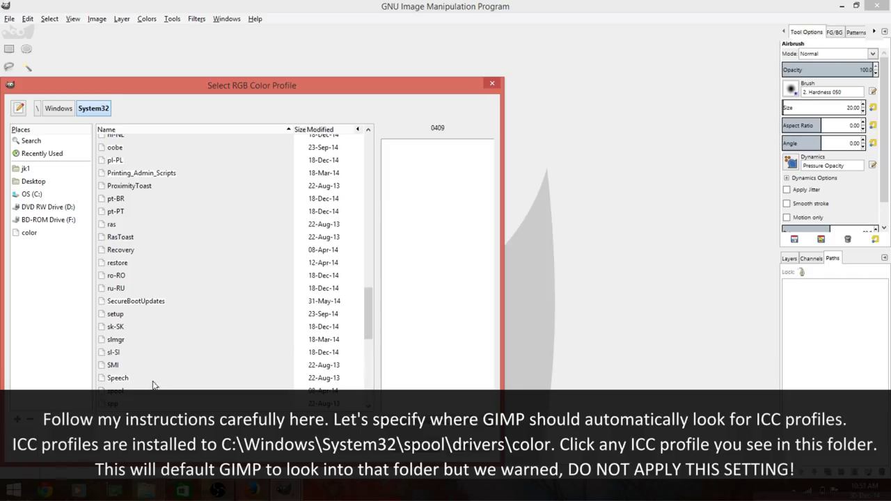
{"action": "double_click", "coordinate": [123, 391]}
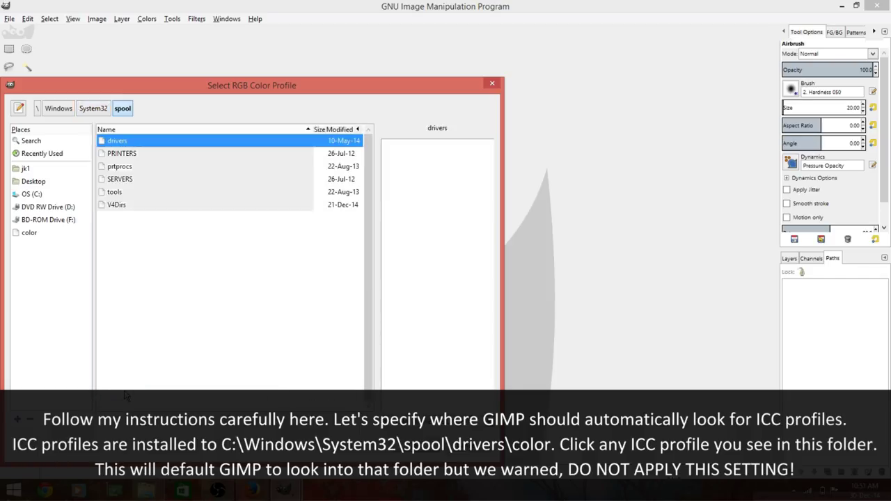
{"action": "double_click", "coordinate": [119, 142]}
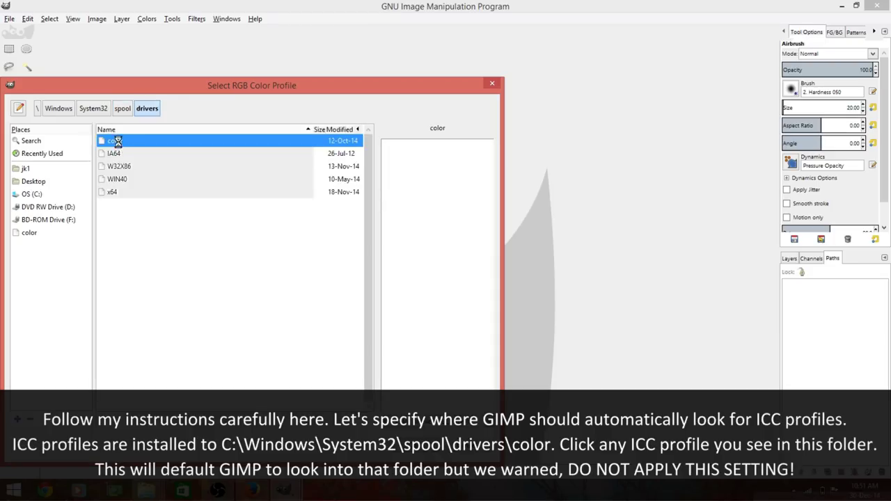
{"action": "double_click", "coordinate": [117, 141]}
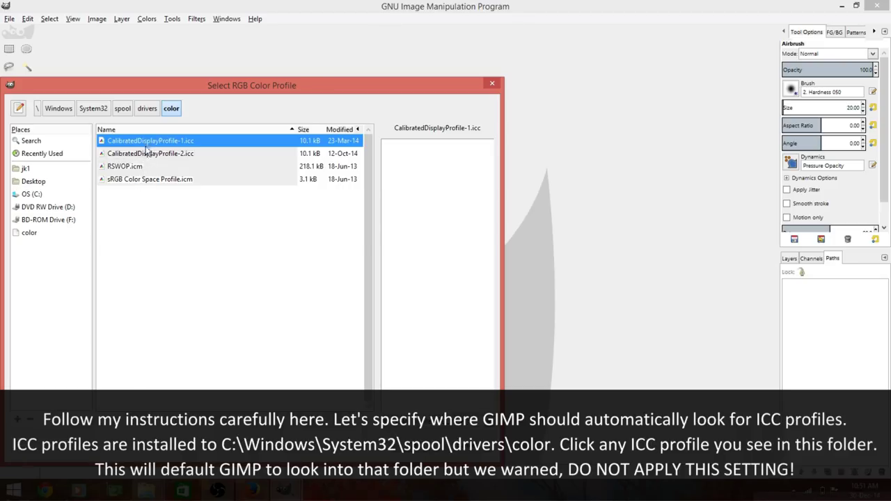
{"action": "left_click", "coordinate": [146, 181]}
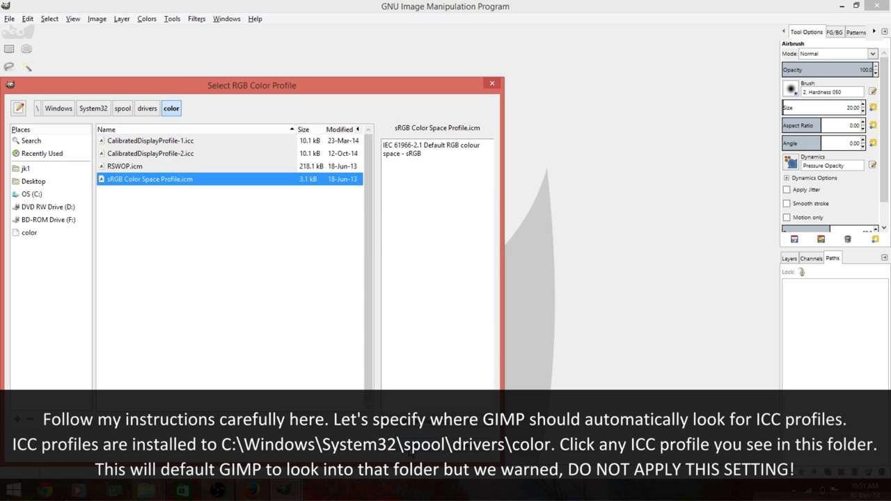
{"action": "key", "text": "Return"}
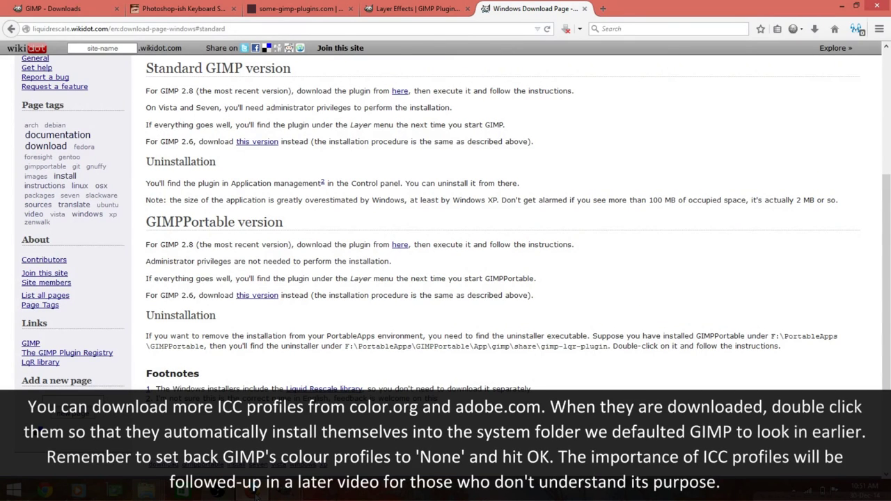
{"action": "left_click", "coordinate": [605, 9]}
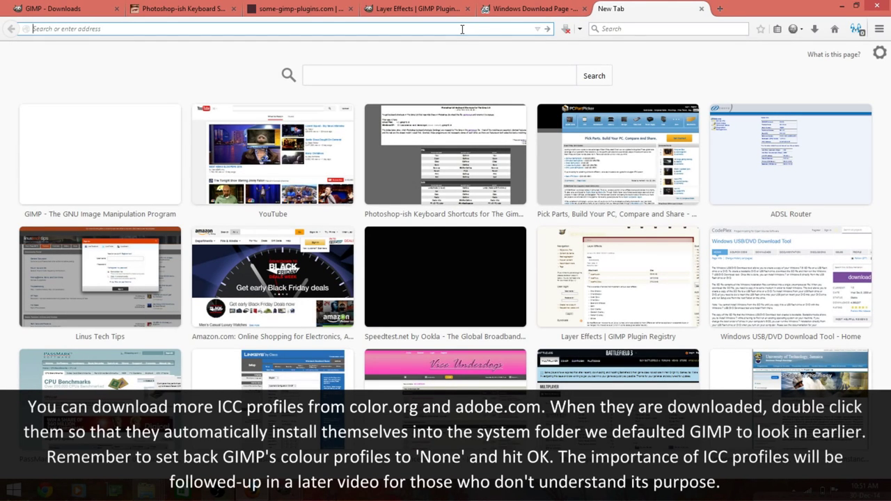
{"action": "type", "text": "www.col"}
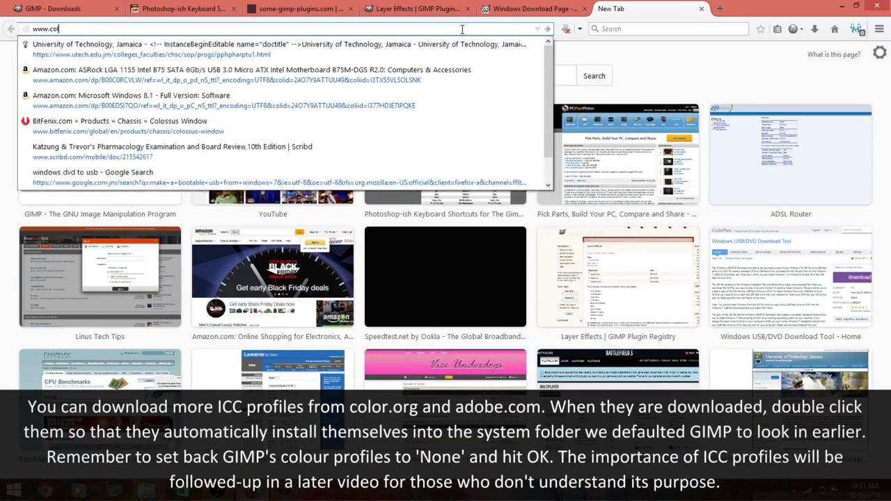
{"action": "type", "text": "or.o"}
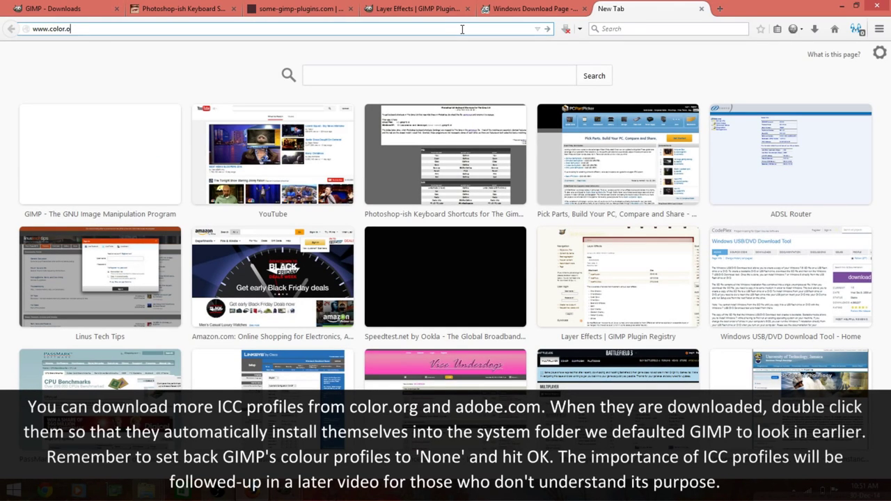
{"action": "type", "text": "rg/"}
{"action": "type", "text": "sr"}
{"action": "type", "text": "gb"}
{"action": "type", "text": "p"}
{"action": "type", "text": "rofil"}
{"action": "type", "text": "es."}
{"action": "type", "text": "xalt"}
{"action": "type", "text": "er"}
{"action": "key", "text": "Return"}
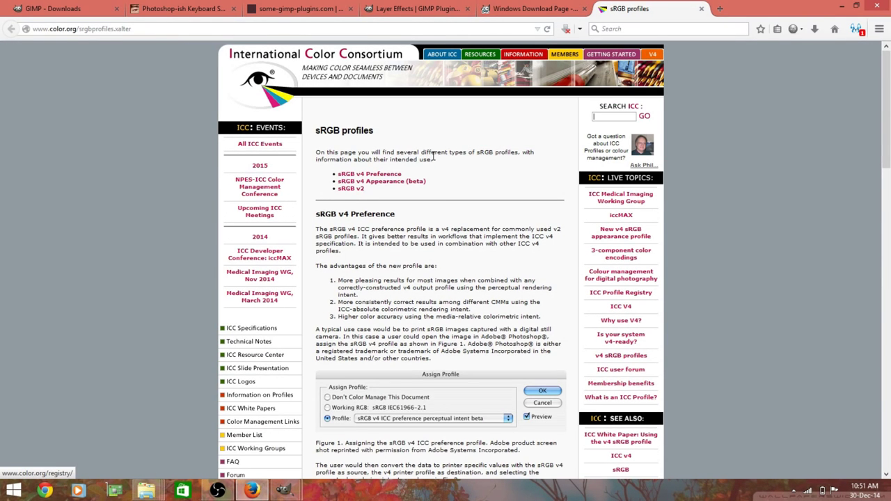
Accept the terms, save sRGB_v4_ICC_preference.icc, and open it from Downloads to install it
{"action": "scroll", "coordinate": [430, 321], "scroll_direction": "down", "scroll_amount": 4}
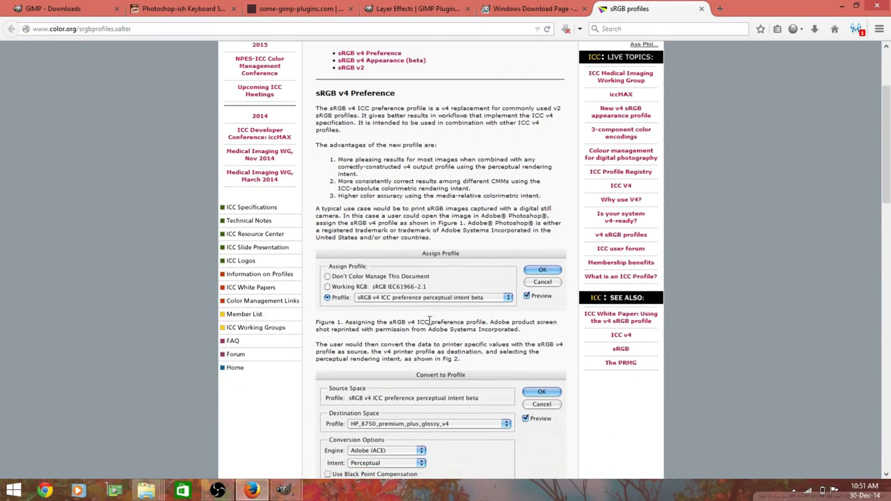
{"action": "scroll", "coordinate": [430, 324], "scroll_direction": "down", "scroll_amount": 5}
{"action": "scroll", "coordinate": [430, 325], "scroll_direction": "down", "scroll_amount": 1}
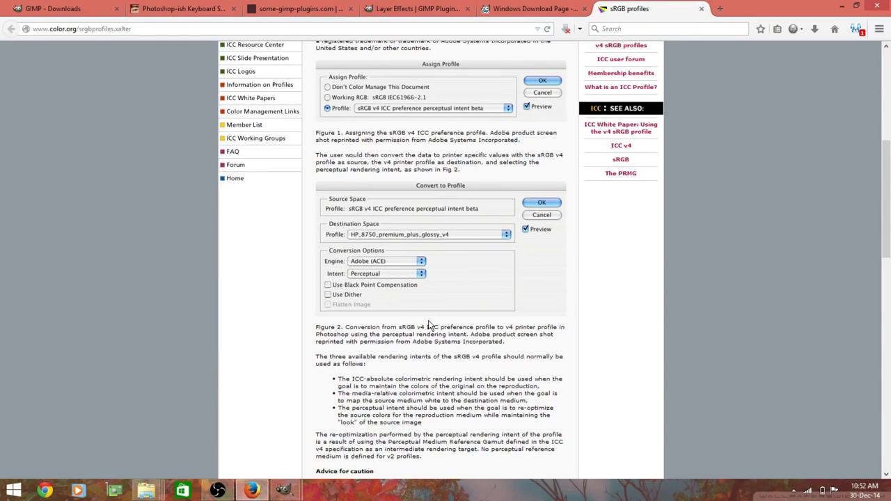
{"action": "scroll", "coordinate": [430, 324], "scroll_direction": "down", "scroll_amount": 3}
{"action": "scroll", "coordinate": [429, 325], "scroll_direction": "down", "scroll_amount": 4}
{"action": "scroll", "coordinate": [430, 322], "scroll_direction": "down", "scroll_amount": 1}
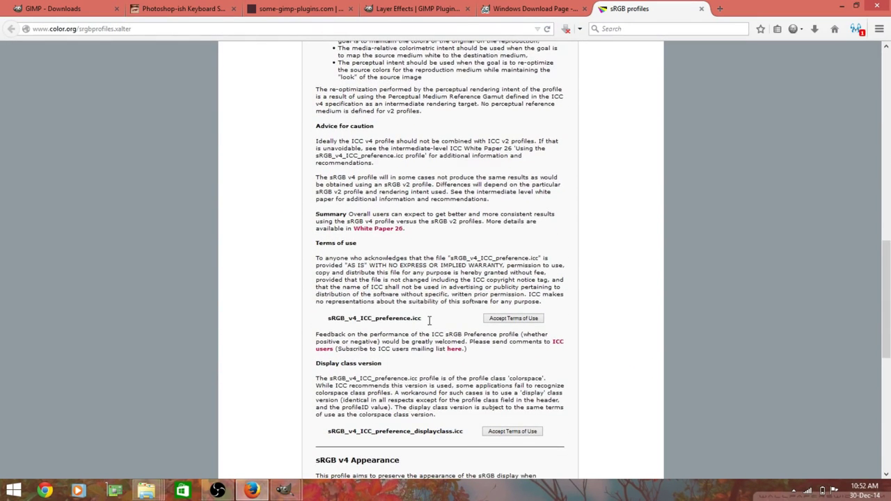
{"action": "left_click", "coordinate": [511, 320]}
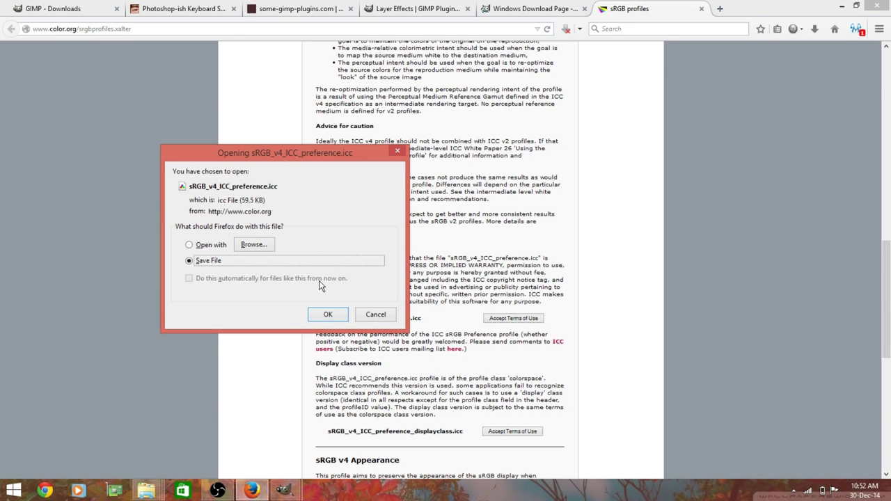
{"action": "left_click", "coordinate": [326, 317]}
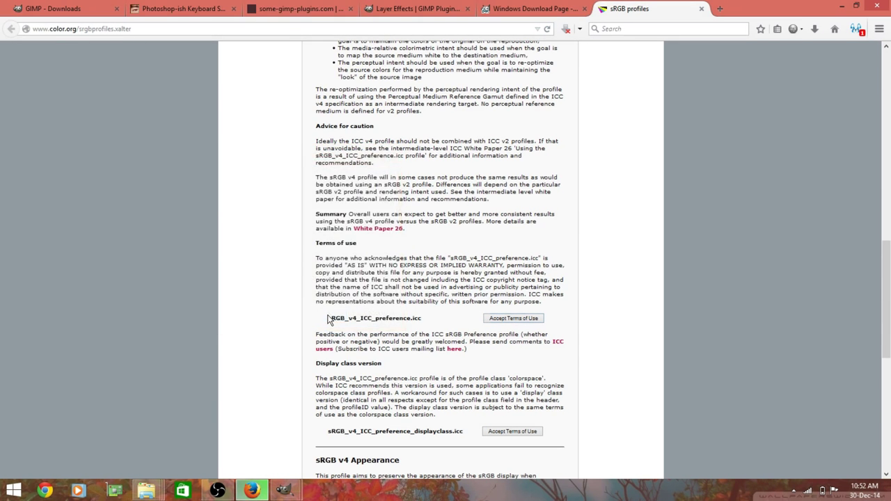
{"action": "left_click", "coordinate": [821, 29]}
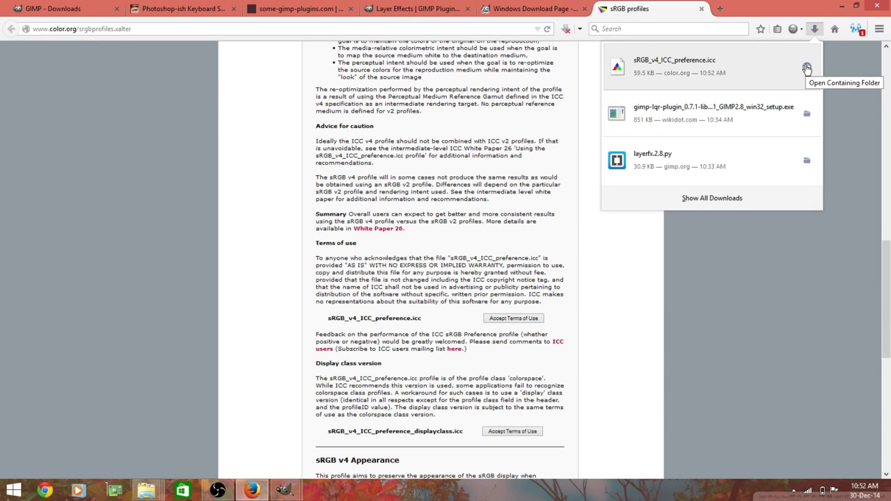
{"action": "left_click", "coordinate": [771, 69]}
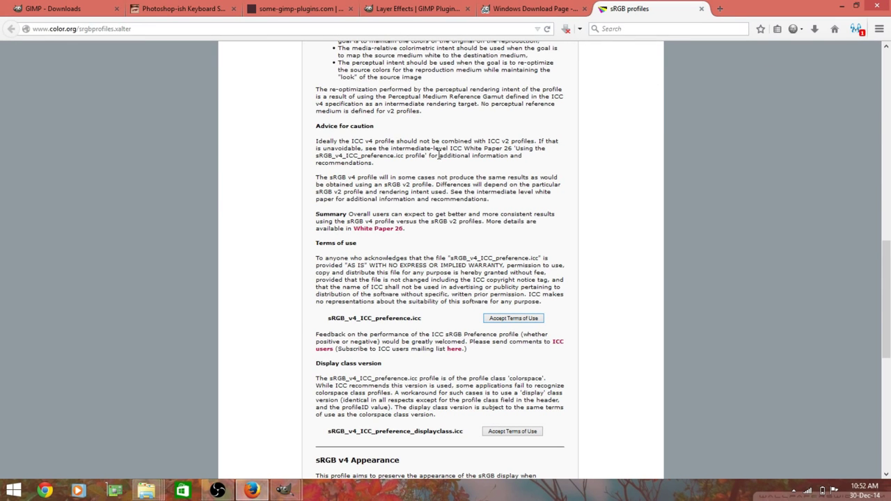
Confirm sRGB_v4_ICC_preference.icc appears in the profile chooser, then cancel Preferences and return to GIMP
{"action": "left_click", "coordinate": [285, 491]}
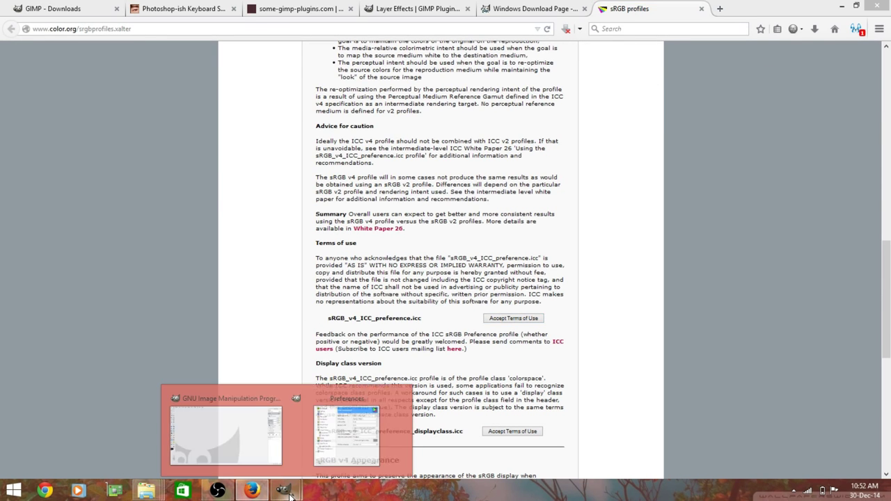
{"action": "left_click", "coordinate": [347, 433]}
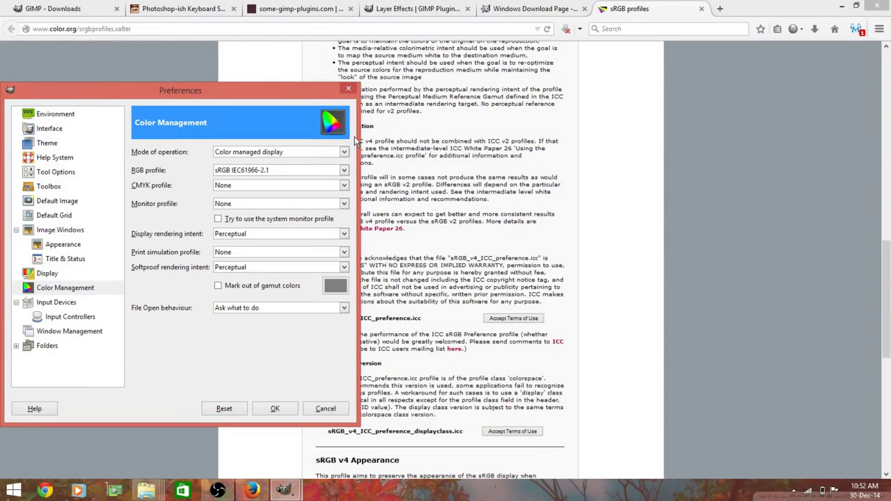
{"action": "left_click", "coordinate": [345, 171]}
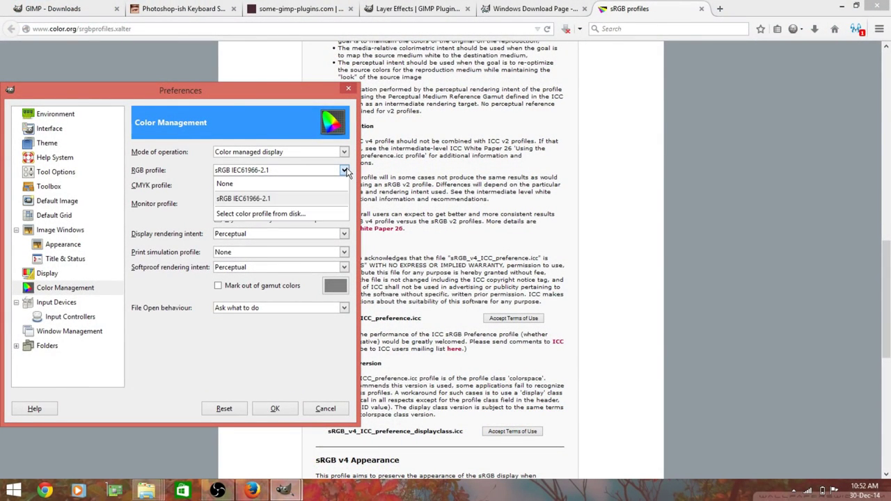
{"action": "left_click", "coordinate": [319, 218]}
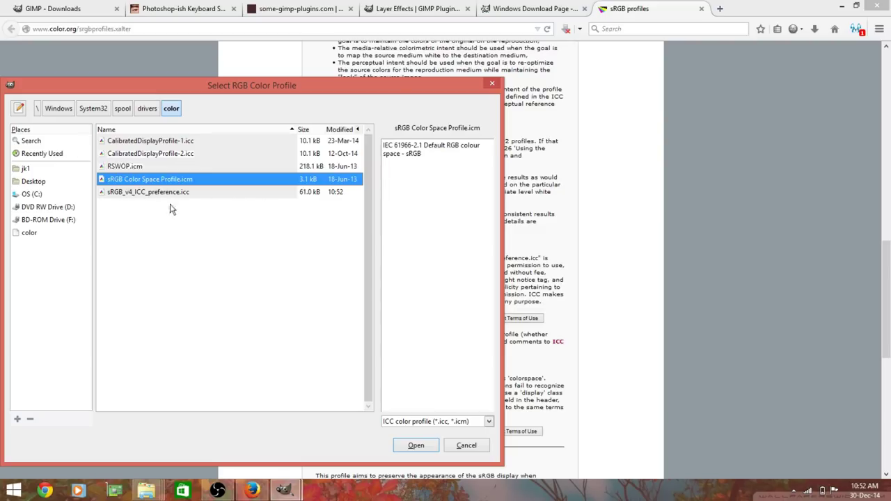
{"action": "left_click", "coordinate": [466, 447]}
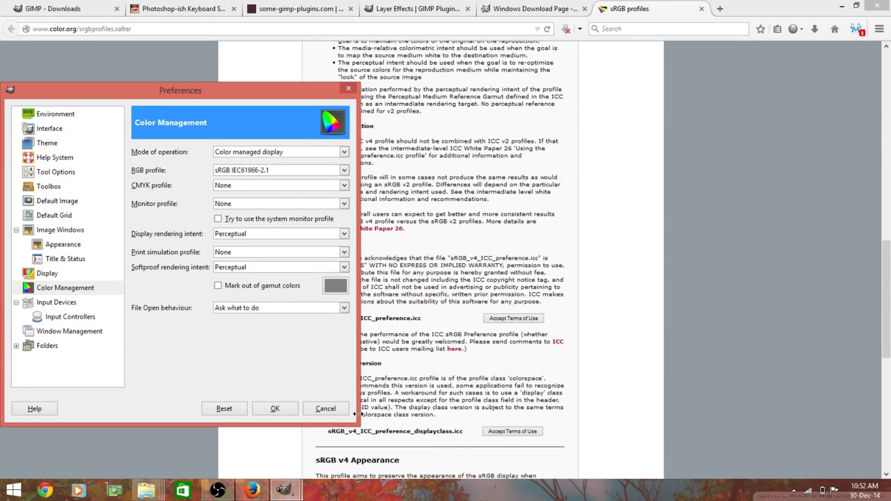
{"action": "left_click", "coordinate": [324, 412]}
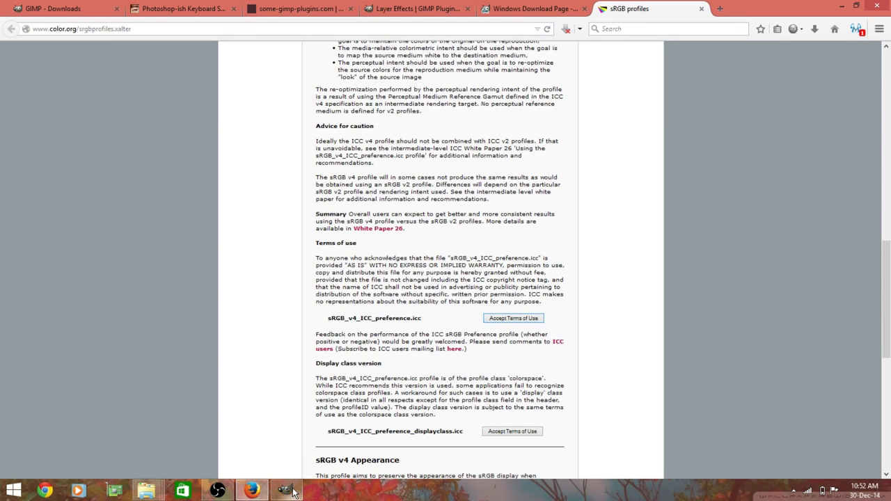
{"action": "left_click", "coordinate": [292, 488]}
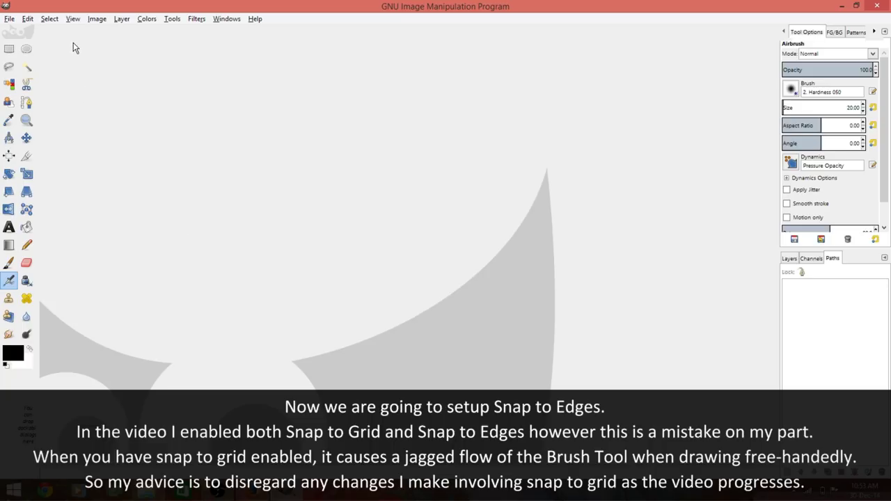
Create a new blank 640×400 image
{"action": "left_click", "coordinate": [10, 20]}
{"action": "left_click", "coordinate": [24, 33]}
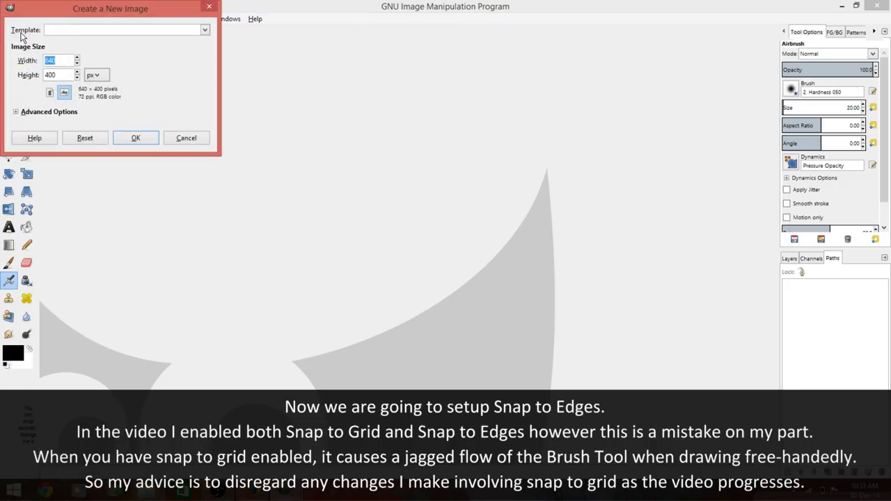
{"action": "left_click", "coordinate": [134, 138]}
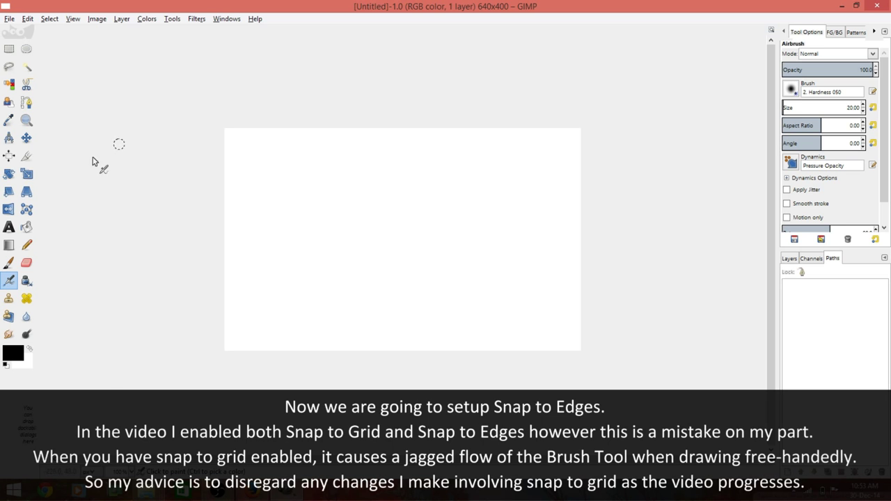
Draw a 577×161 text box overhanging the canvas's top-left edge with the Text tool
{"action": "left_click", "coordinate": [9, 229]}
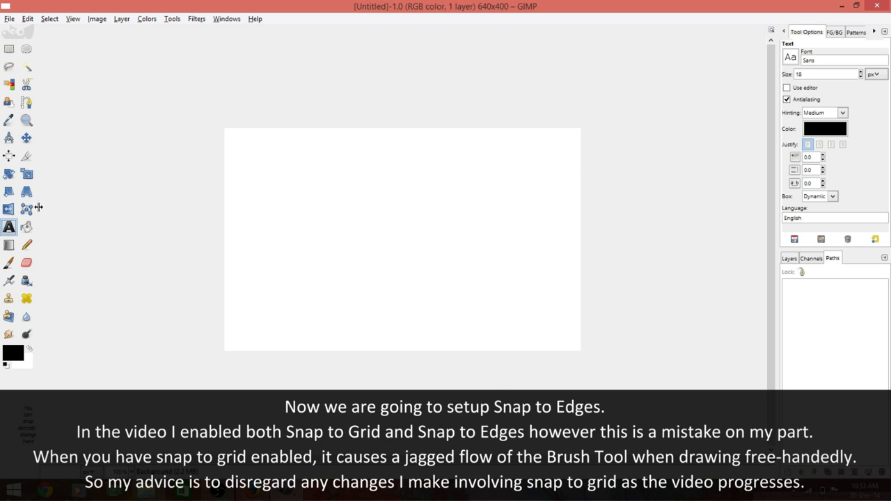
{"action": "left_click_drag", "start_coordinate": [192, 101], "coordinate": [466, 251]}
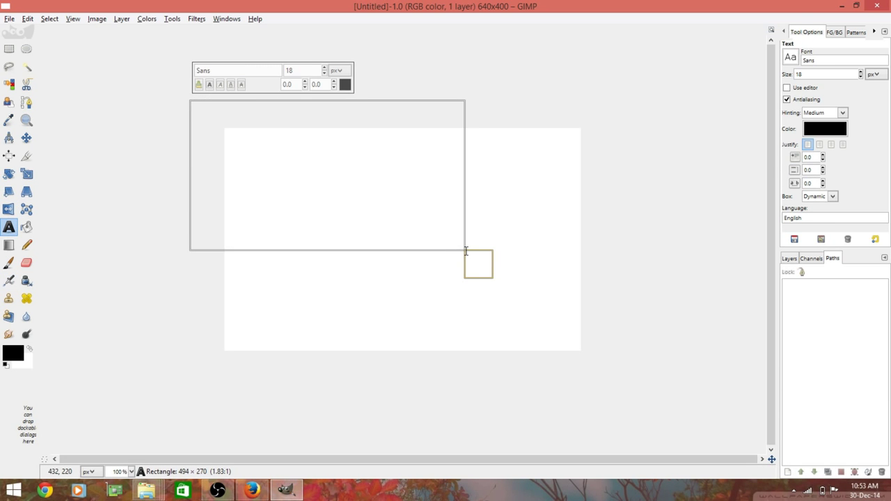
{"action": "left_click_drag", "start_coordinate": [487, 279], "coordinate": [526, 143]}
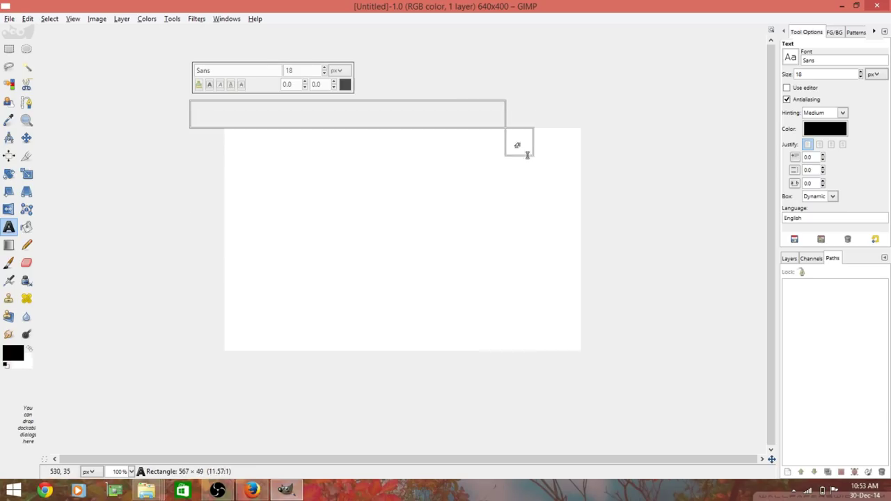
{"action": "left_click_drag", "start_coordinate": [527, 143], "coordinate": [533, 218]}
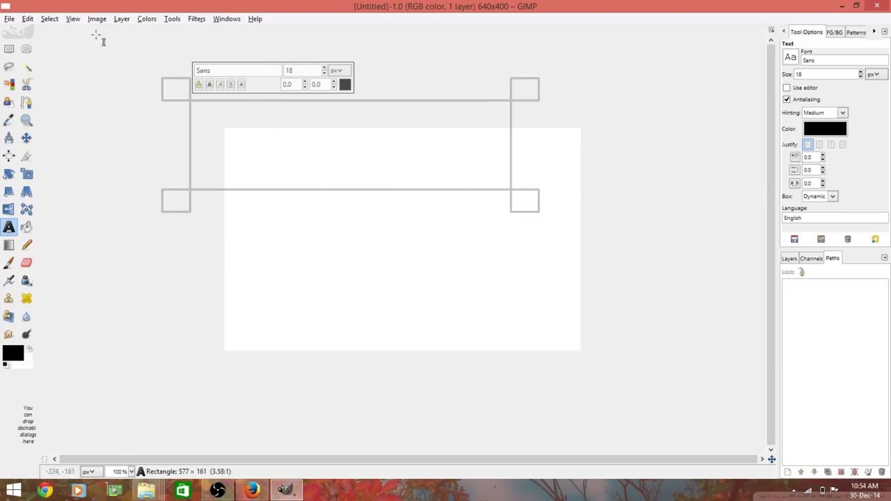
{"action": "left_click", "coordinate": [73, 19]}
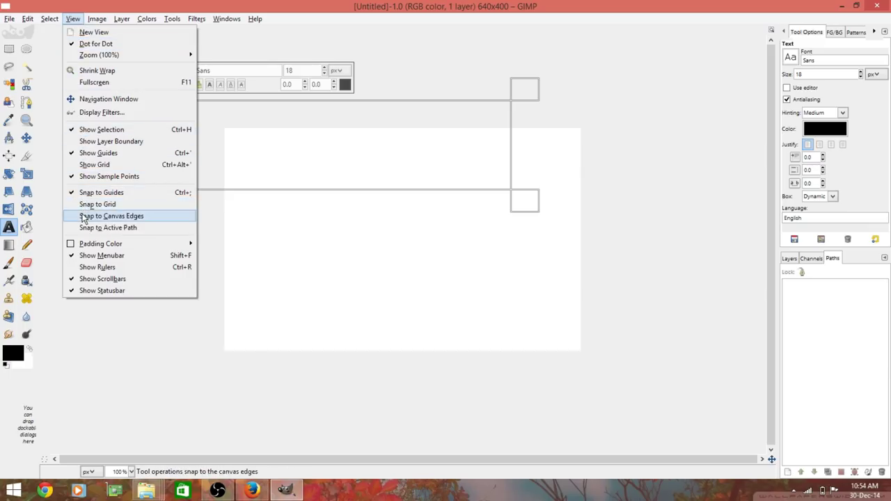
Enable Snap to Canvas Edges and snap the text box to 599×50 along the canvas top
{"action": "left_click", "coordinate": [83, 216]}
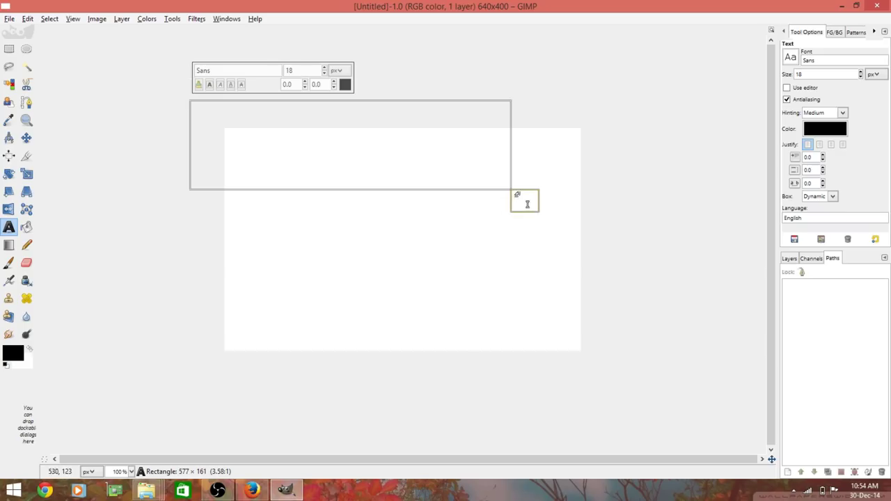
{"action": "left_click_drag", "start_coordinate": [527, 196], "coordinate": [537, 140]}
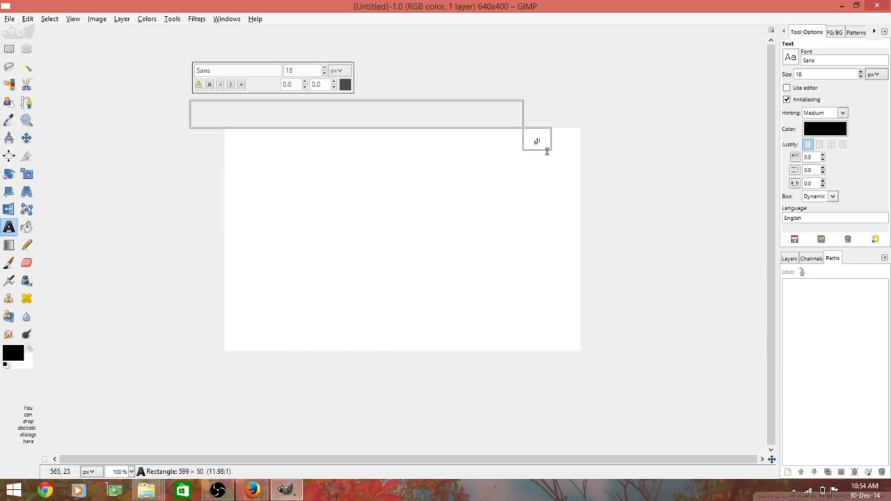
{"action": "left_click_drag", "start_coordinate": [537, 140], "coordinate": [537, 142]}
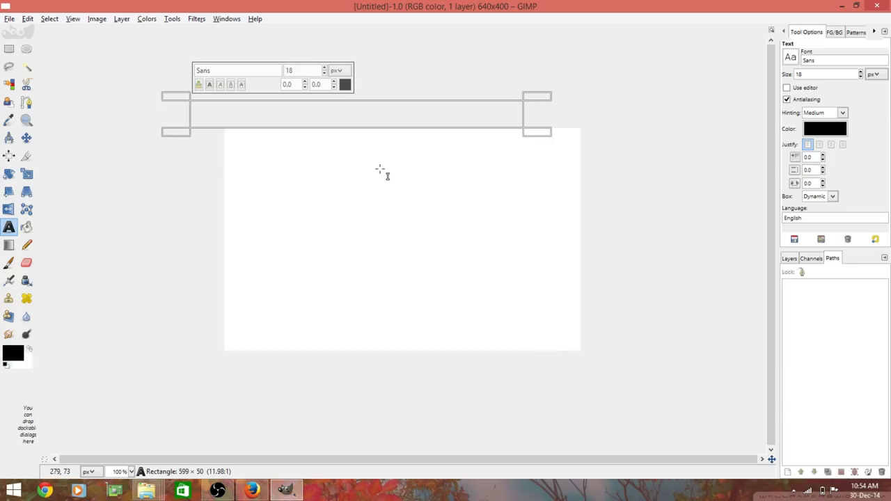
Turn on Snap to Grid and show the rulers
{"action": "left_click", "coordinate": [72, 20]}
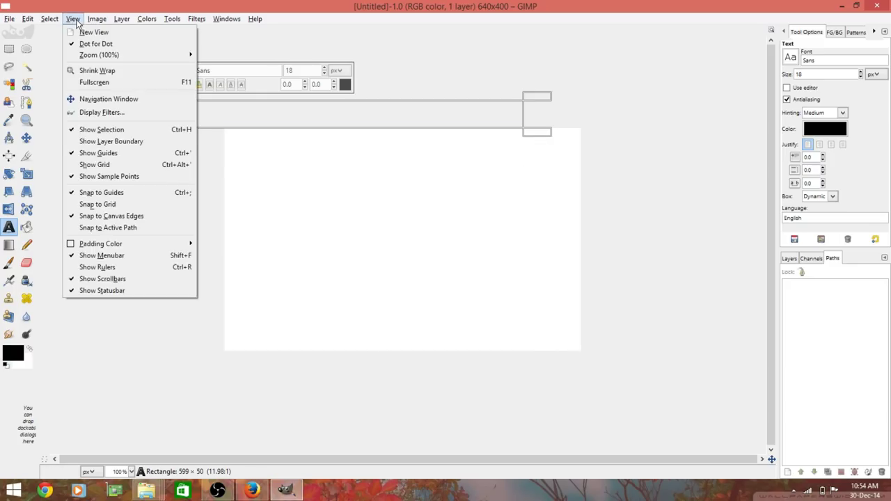
{"action": "left_click", "coordinate": [86, 203]}
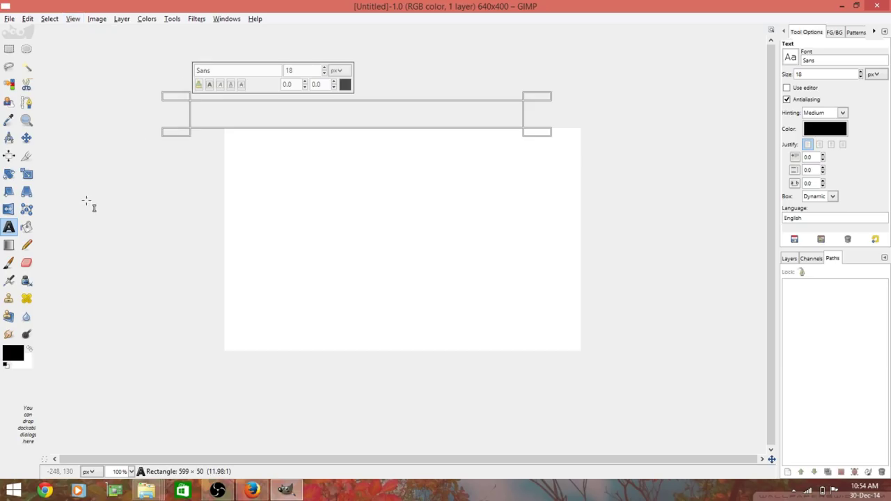
{"action": "left_click", "coordinate": [72, 19]}
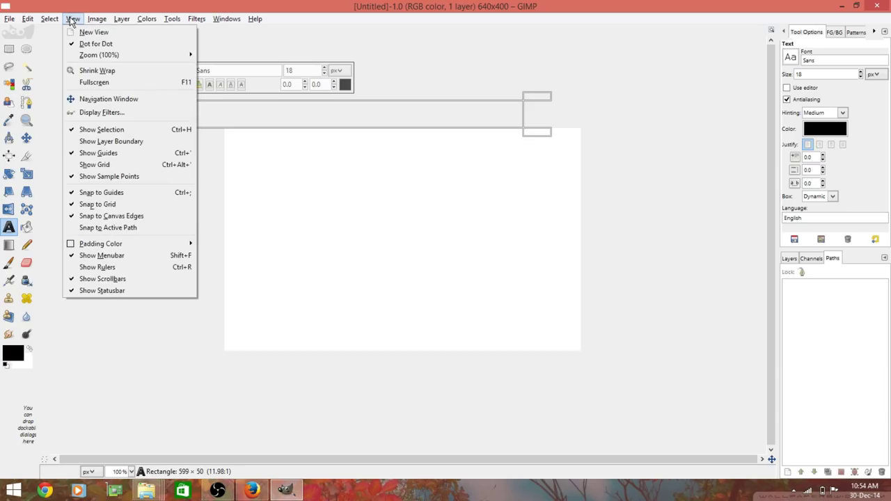
{"action": "left_click", "coordinate": [80, 267]}
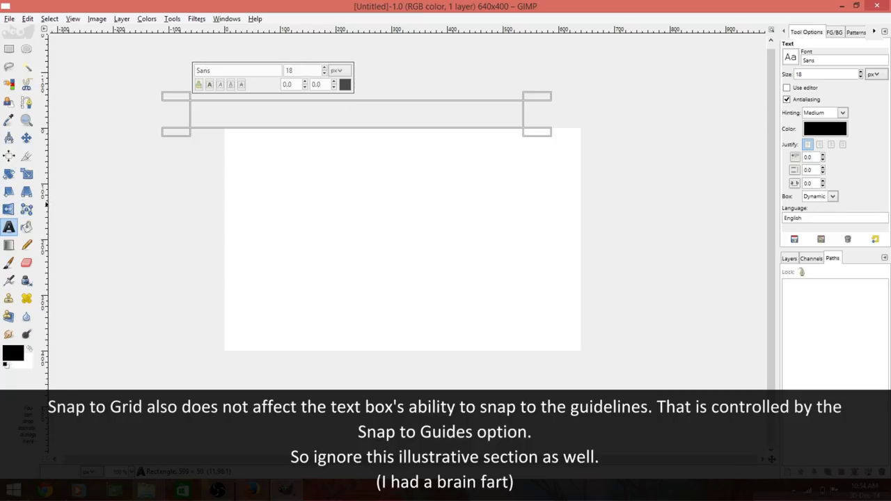
Pull a vertical guide from the left ruler and snap a 215×281 text box's right edge to it
{"action": "left_click_drag", "start_coordinate": [46, 209], "coordinate": [378, 254]}
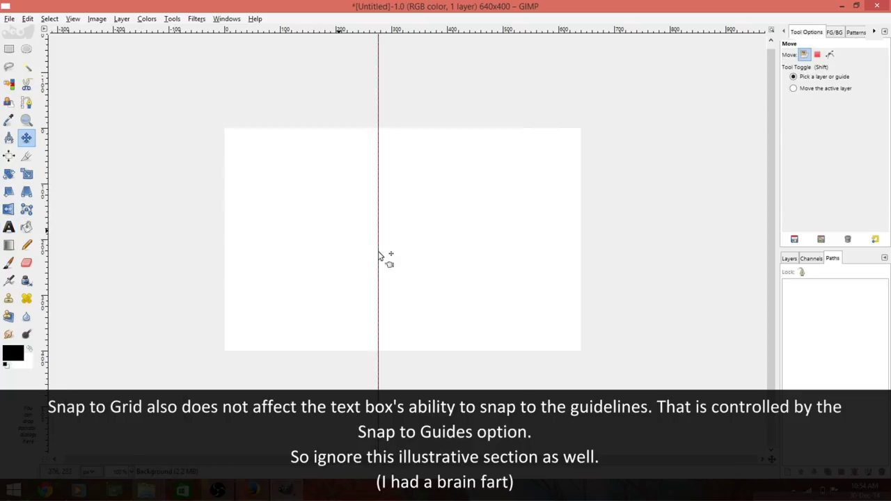
{"action": "left_click", "coordinate": [9, 228]}
{"action": "left_click", "coordinate": [261, 113]}
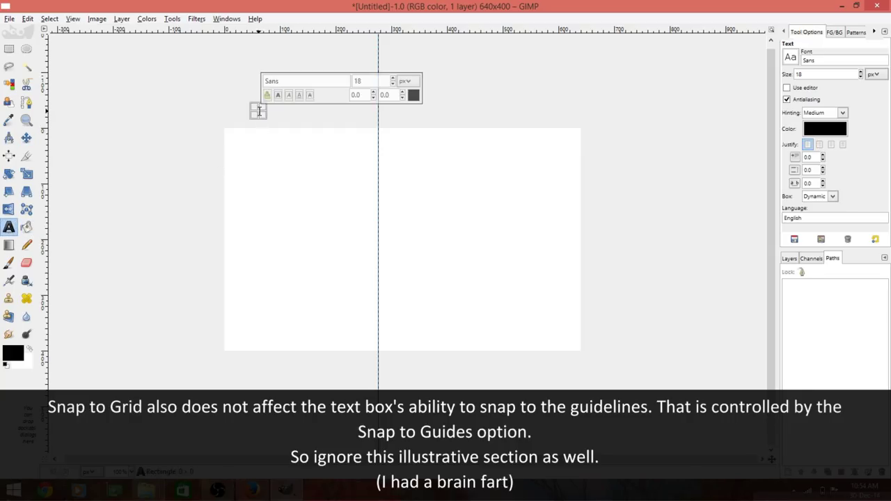
{"action": "left_click_drag", "start_coordinate": [505, 257], "coordinate": [402, 291]}
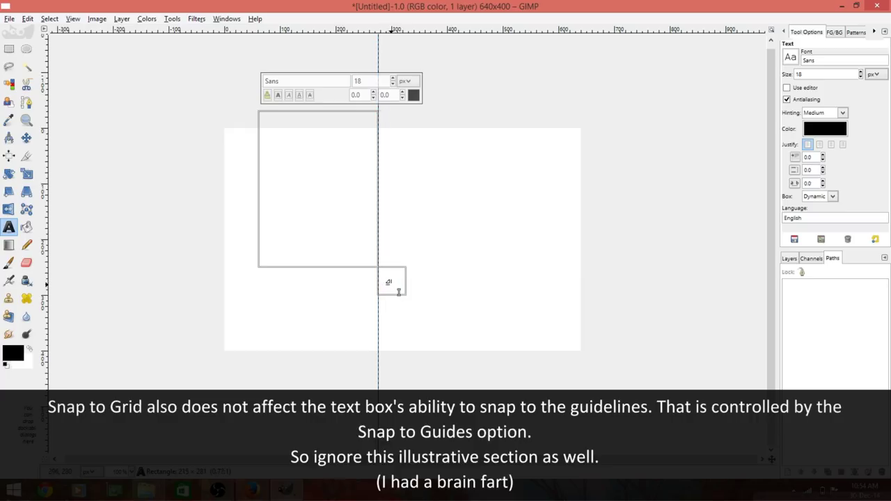
{"action": "left_click_drag", "start_coordinate": [402, 291], "coordinate": [397, 293]}
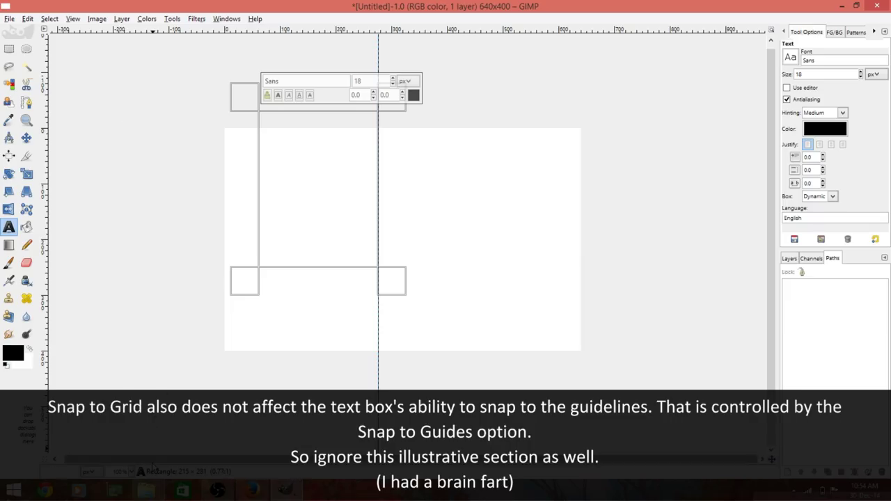
{"action": "mouse_move", "coordinate": [147, 491]}
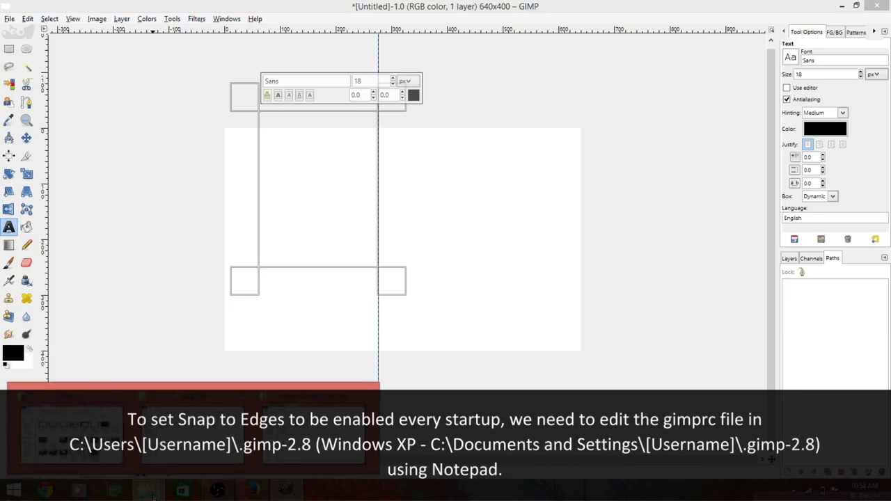
Go up to the .gimp-2.8 folder in File Explorer and select gimprc
{"action": "left_click", "coordinate": [202, 438]}
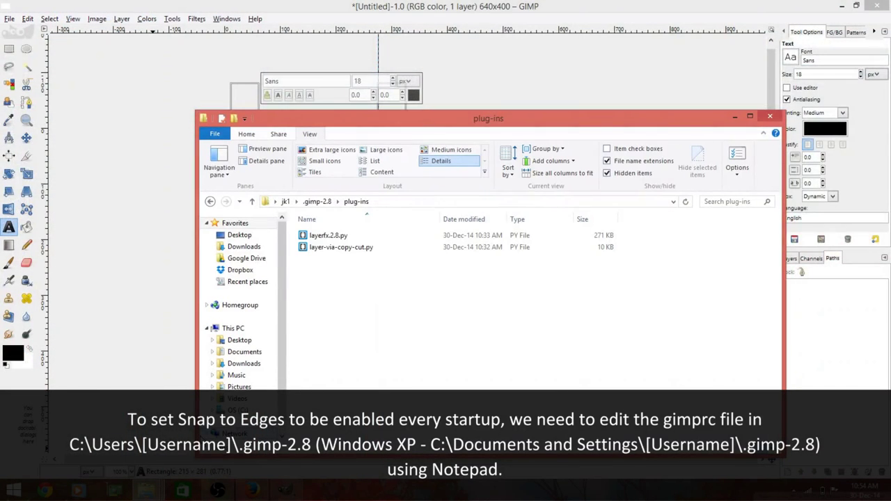
{"action": "left_click", "coordinate": [318, 201]}
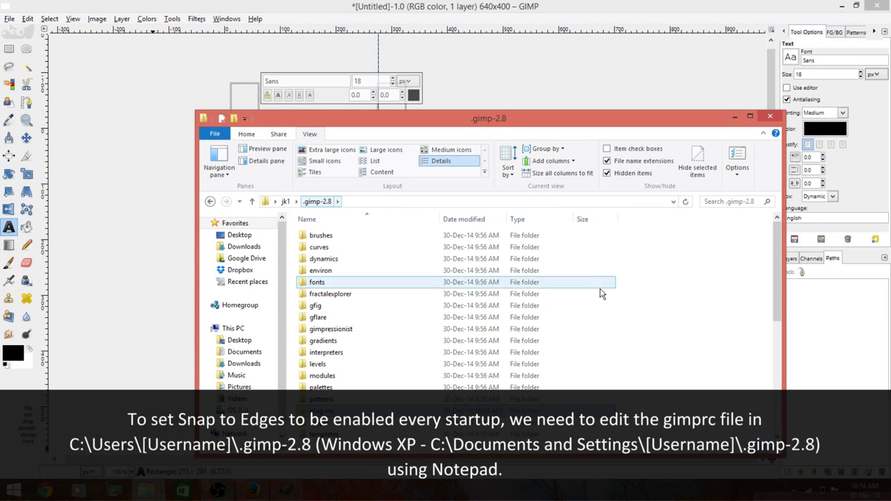
{"action": "left_click_drag", "start_coordinate": [778, 286], "coordinate": [778, 386]}
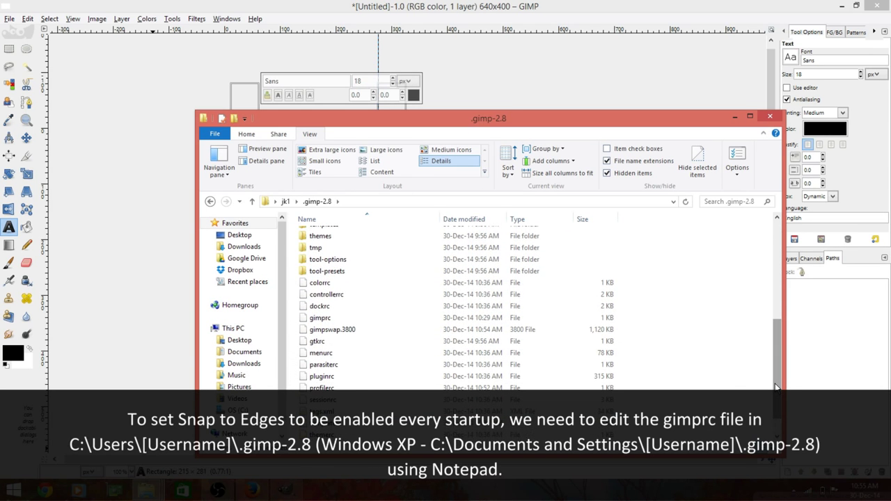
{"action": "left_click", "coordinate": [370, 319]}
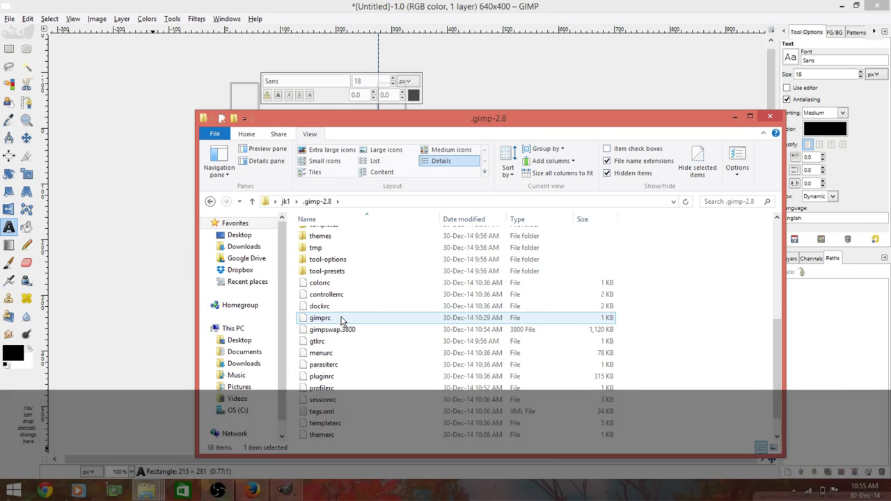
Bring up the app chooser for gimprc and scroll to find Notepad
{"action": "right_click", "coordinate": [341, 319]}
{"action": "right_click", "coordinate": [326, 319]}
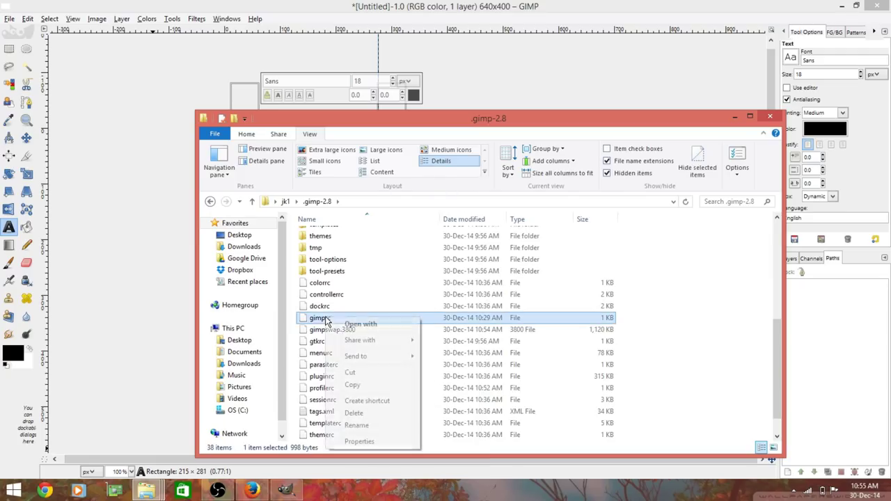
{"action": "key", "text": "Escape"}
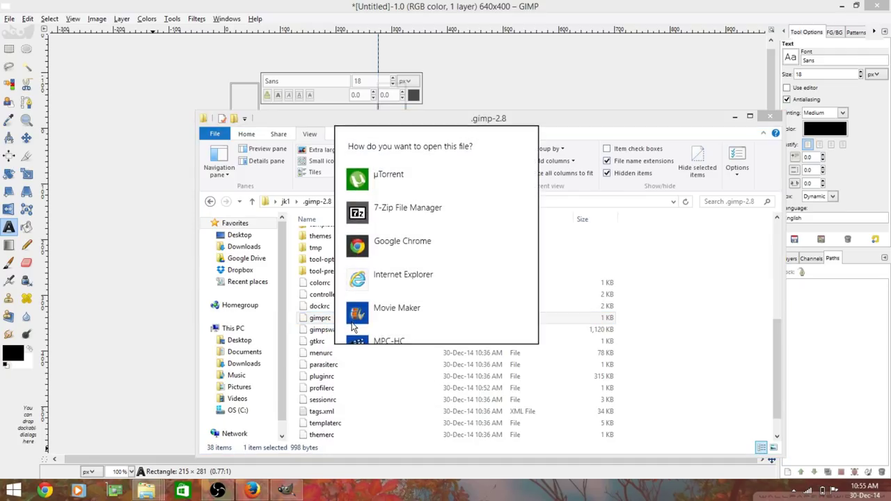
{"action": "scroll", "coordinate": [408, 308], "scroll_direction": "down", "scroll_amount": 1}
{"action": "scroll", "coordinate": [408, 308], "scroll_direction": "down", "scroll_amount": 1}
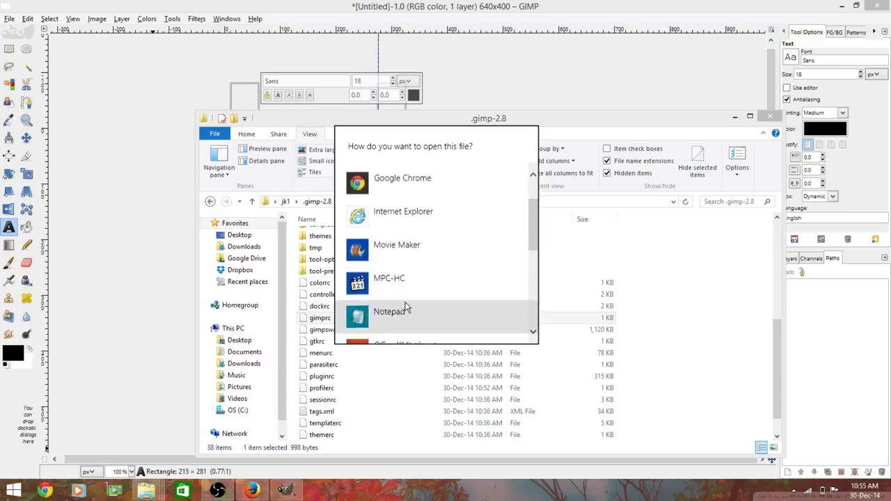
{"action": "scroll", "coordinate": [408, 293], "scroll_direction": "down", "scroll_amount": 5}
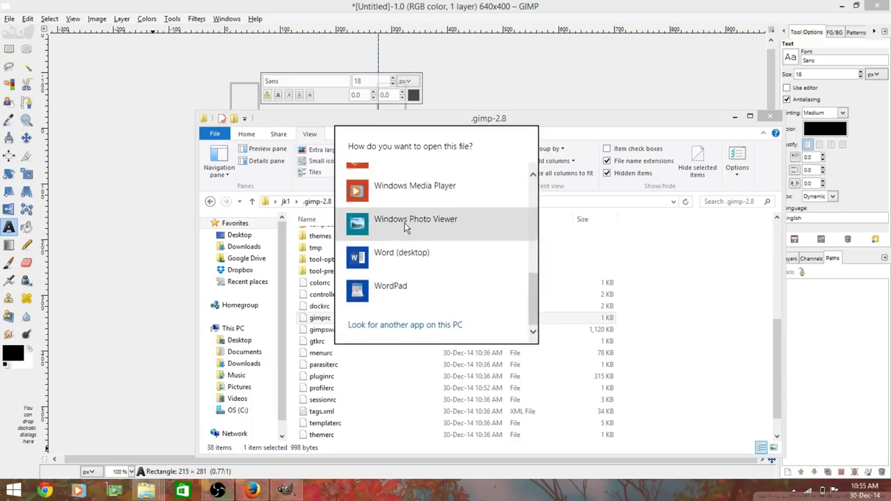
{"action": "scroll", "coordinate": [406, 227], "scroll_direction": "up", "scroll_amount": 1}
{"action": "scroll", "coordinate": [406, 227], "scroll_direction": "up", "scroll_amount": 1}
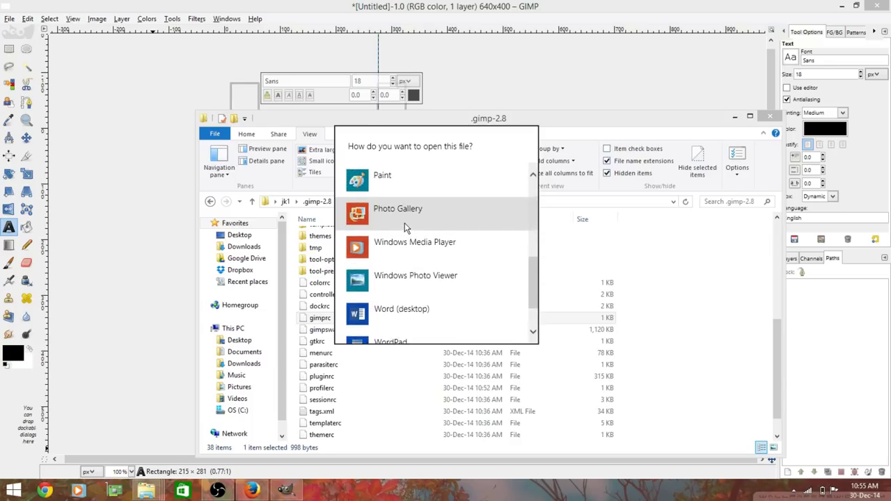
{"action": "scroll", "coordinate": [406, 227], "scroll_direction": "up", "scroll_amount": 1}
{"action": "scroll", "coordinate": [406, 227], "scroll_direction": "up", "scroll_amount": 1}
{"action": "scroll", "coordinate": [406, 227], "scroll_direction": "up", "scroll_amount": 1}
{"action": "scroll", "coordinate": [405, 223], "scroll_direction": "up", "scroll_amount": 1}
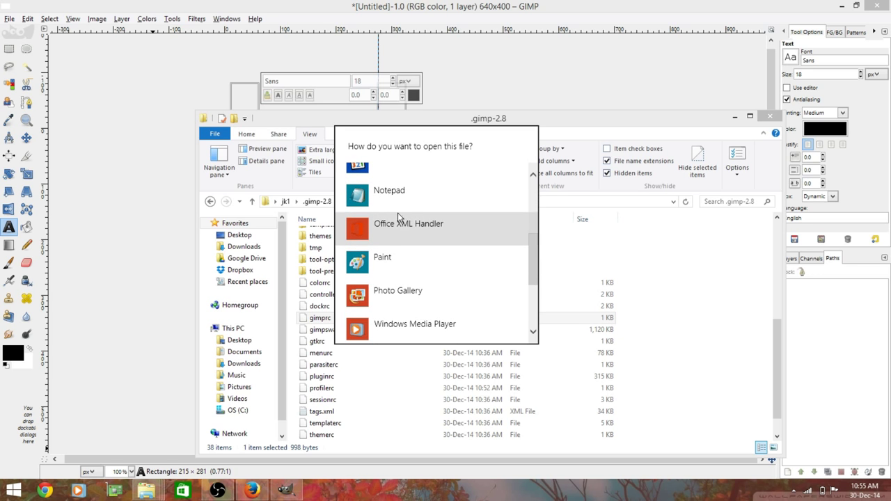
Open gimprc in Notepad and add (default-snap-to-canvas yes) (default-snap-to-grid yes) before '# end of gimprc'
{"action": "left_click", "coordinate": [386, 174]}
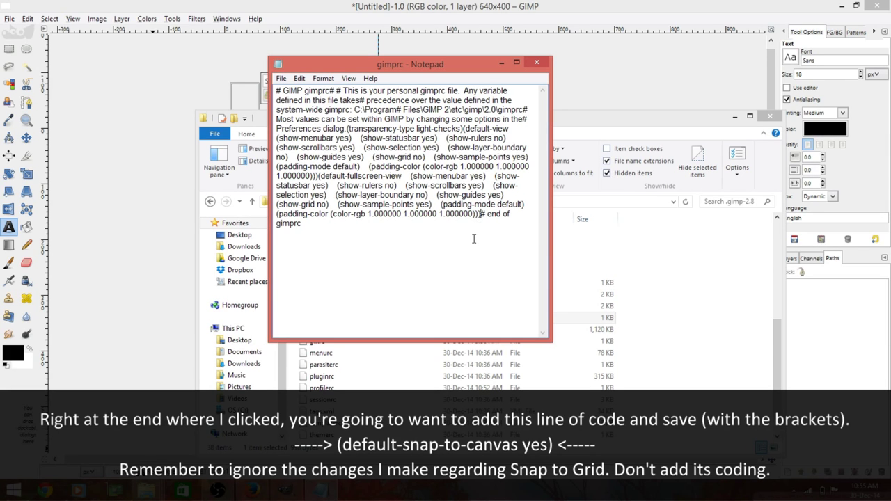
{"action": "type", "text": "("}
{"action": "type", "text": "de"}
{"action": "type", "text": "fault-"}
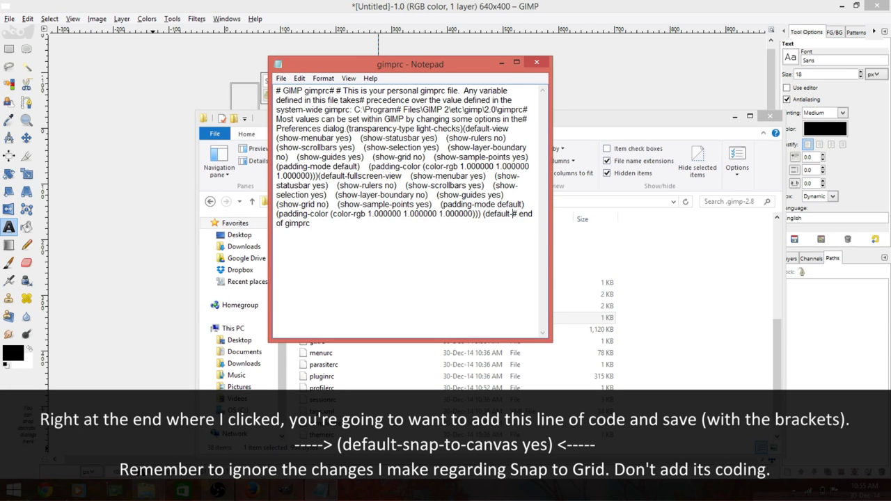
{"action": "type", "text": "snap-to"}
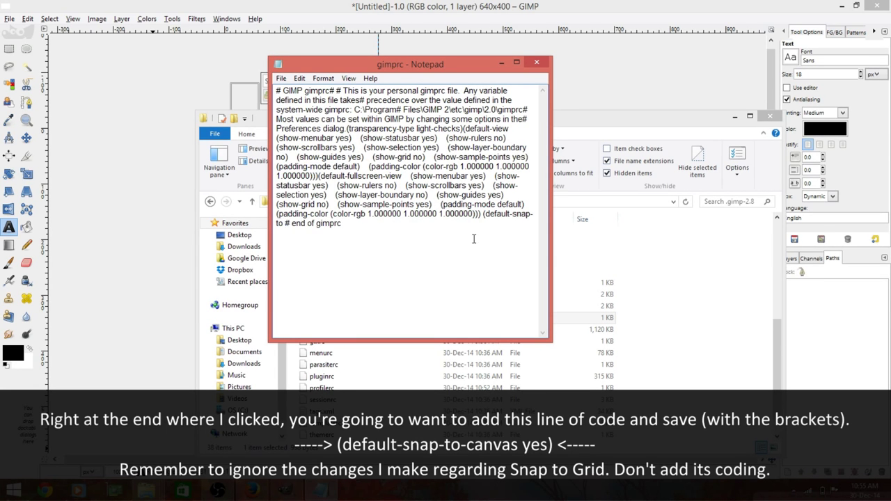
{"action": "key", "text": "BackSpace"}
{"action": "type", "text": "-canvas"}
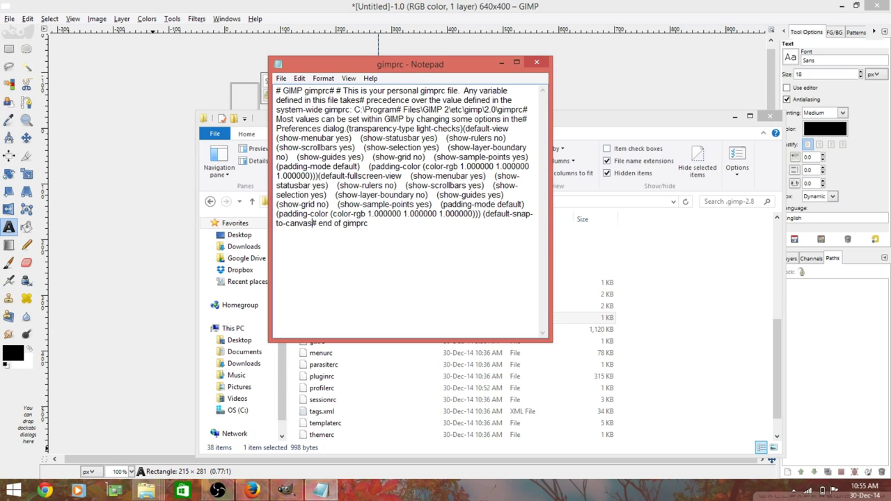
{"action": "type", "text": " yes) ("}
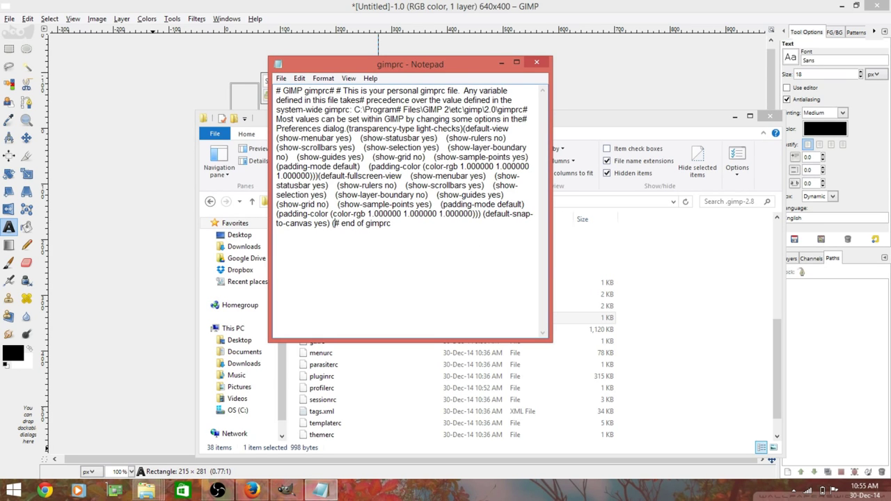
{"action": "type", "text": "default"}
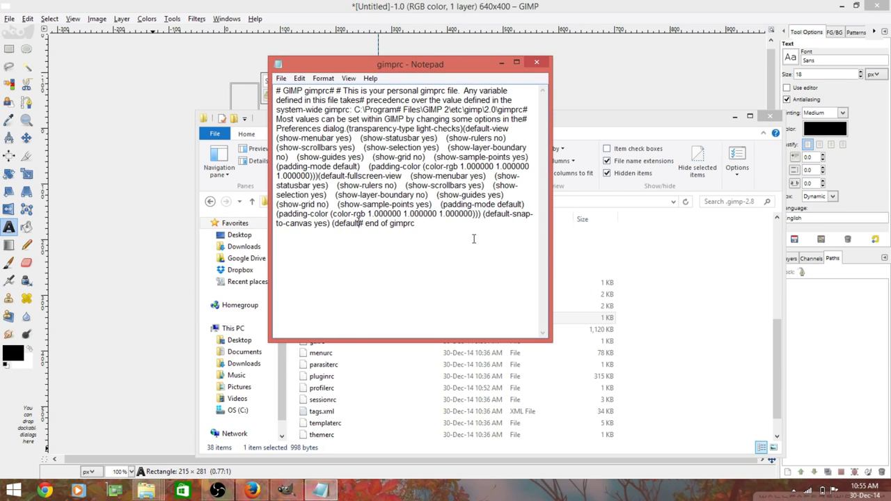
{"action": "type", "text": "-snap-"}
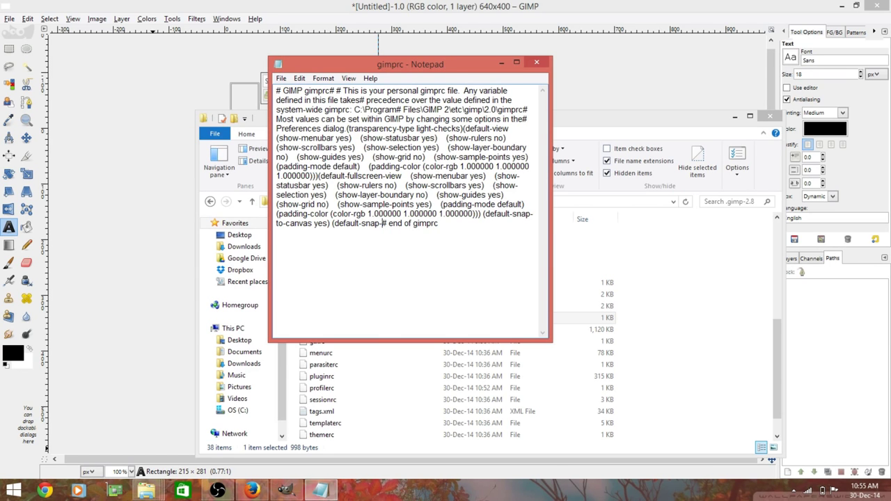
{"action": "type", "text": "to-grid y"}
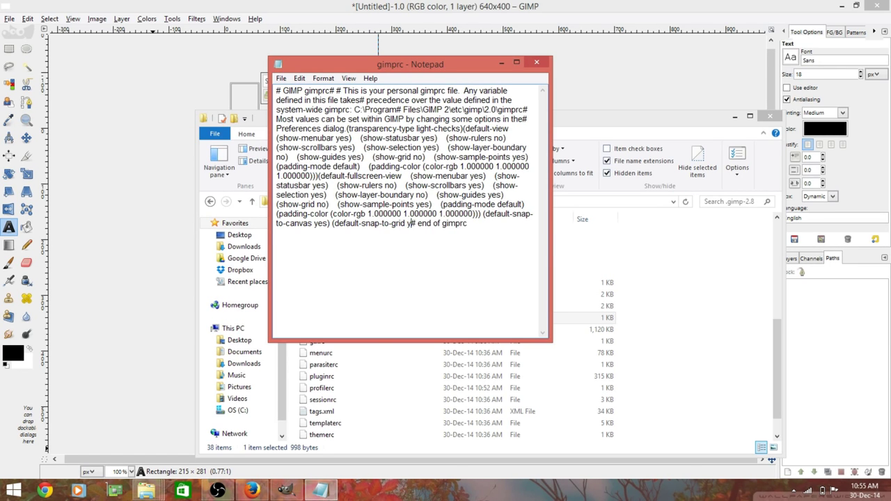
{"action": "type", "text": "es)"}
Save the edited gimprc and close Notepad
{"action": "left_click", "coordinate": [280, 78]}
{"action": "left_click", "coordinate": [297, 117]}
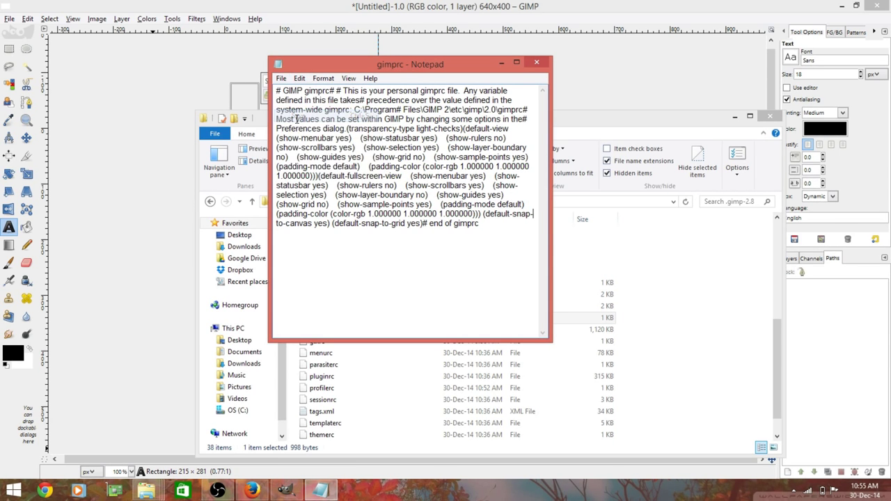
{"action": "left_click", "coordinate": [536, 67]}
Quit GIMP discarding the untitled image, then relaunch GIMP 2 from Start search
{"action": "left_click", "coordinate": [648, 13]}
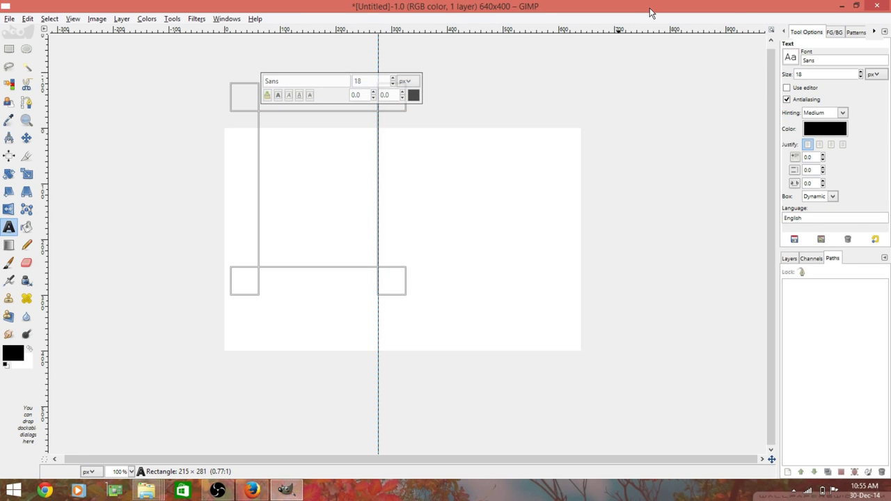
{"action": "key", "text": "ctrl+q"}
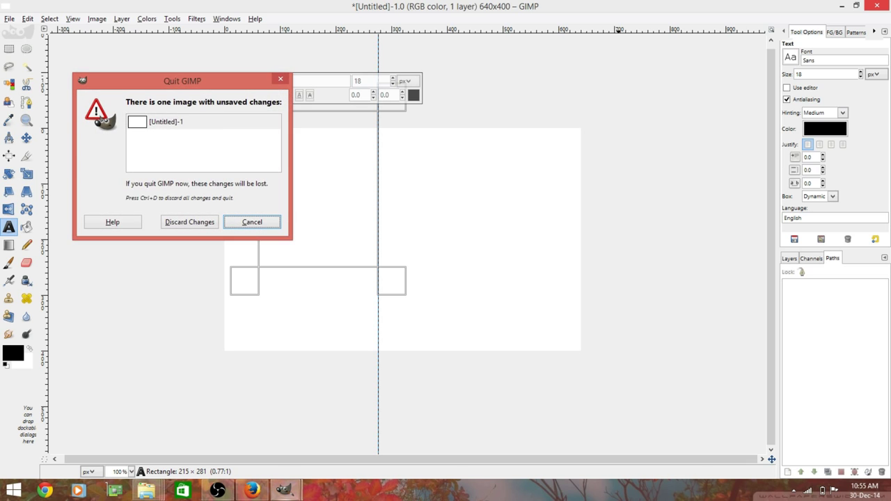
{"action": "left_click", "coordinate": [186, 222]}
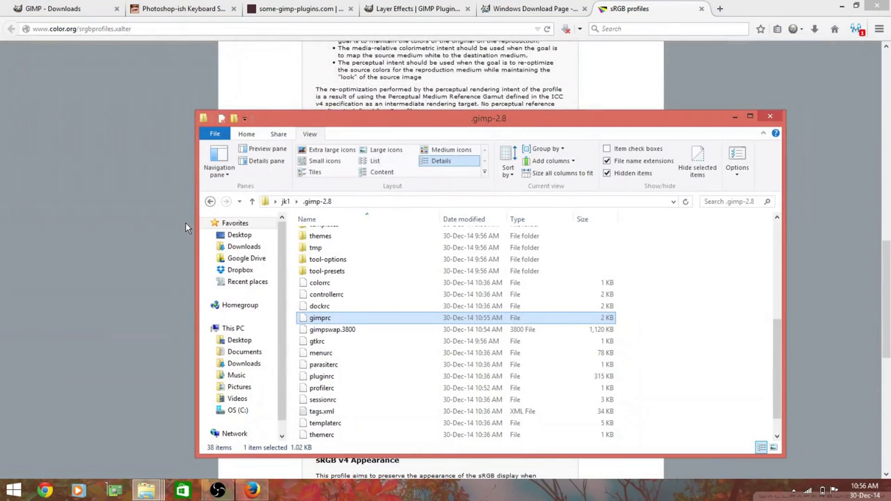
{"action": "left_click", "coordinate": [13, 490]}
{"action": "type", "text": "gimp 2"}
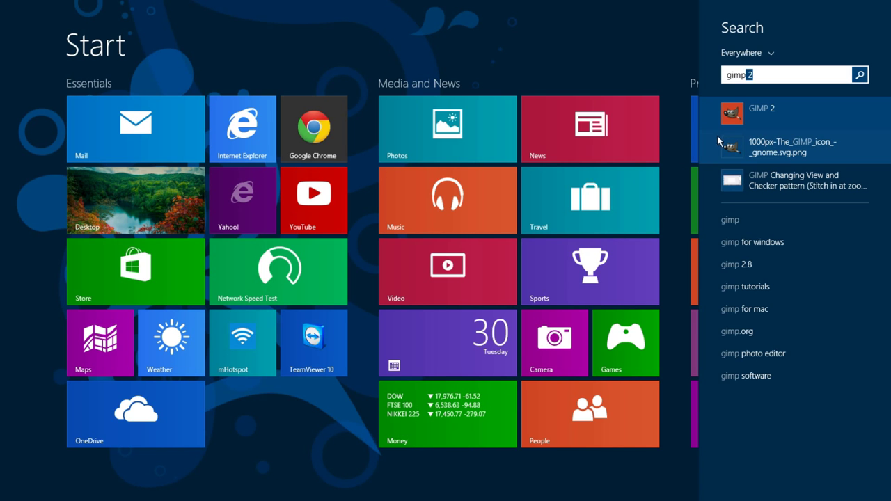
{"action": "left_click", "coordinate": [750, 113]}
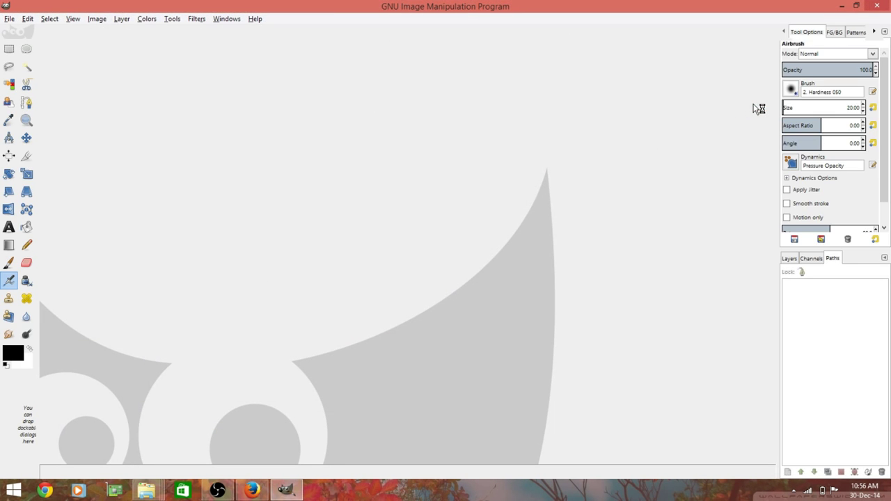
{"action": "left_click", "coordinate": [77, 21]}
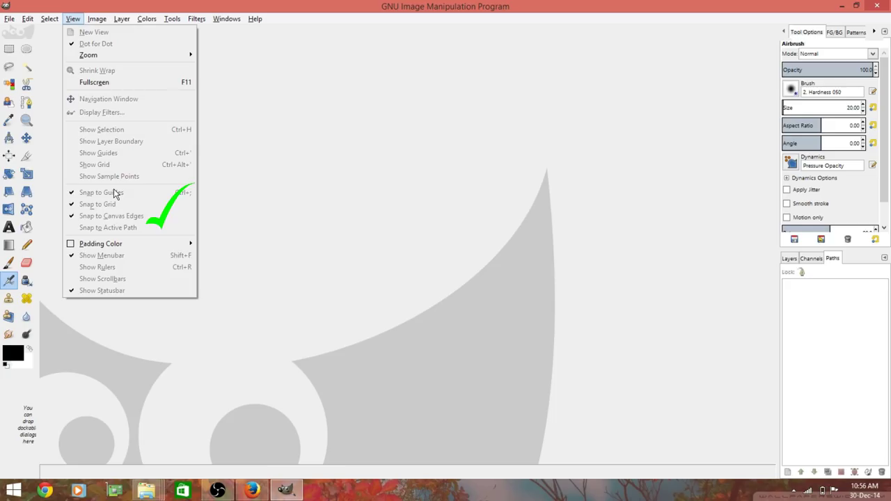
{"action": "key", "text": "Escape"}
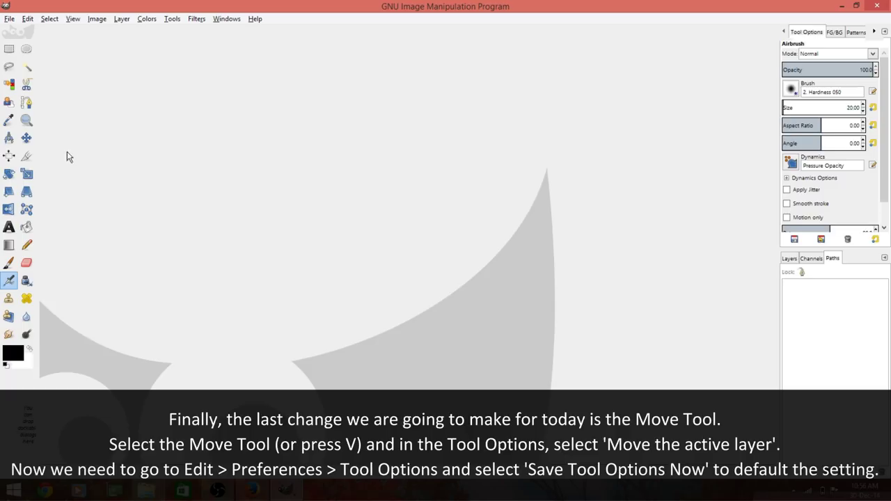
Select the Move tool and set its mode to 'Move the active layer'
{"action": "left_click", "coordinate": [25, 138]}
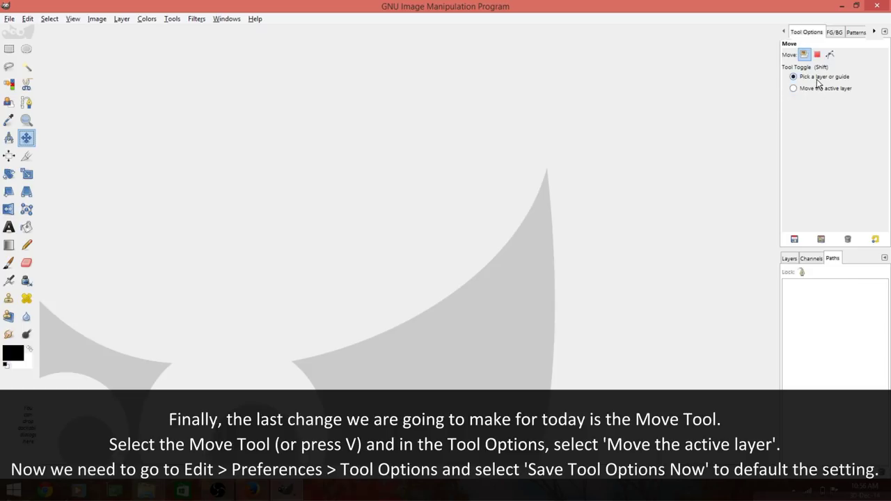
{"action": "left_click", "coordinate": [795, 89]}
{"action": "left_click", "coordinate": [28, 19]}
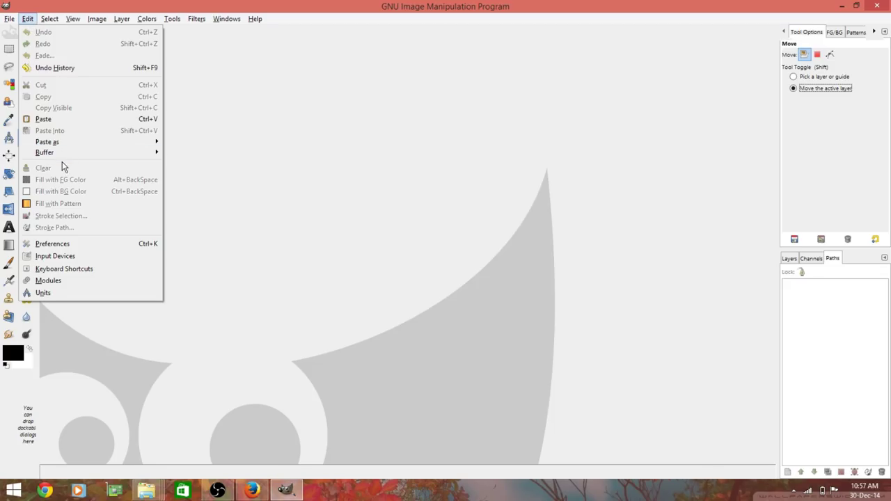
Use 'Save Tool Options Now' under Preferences > Tool Options, then confirm with OK
{"action": "left_click", "coordinate": [64, 248]}
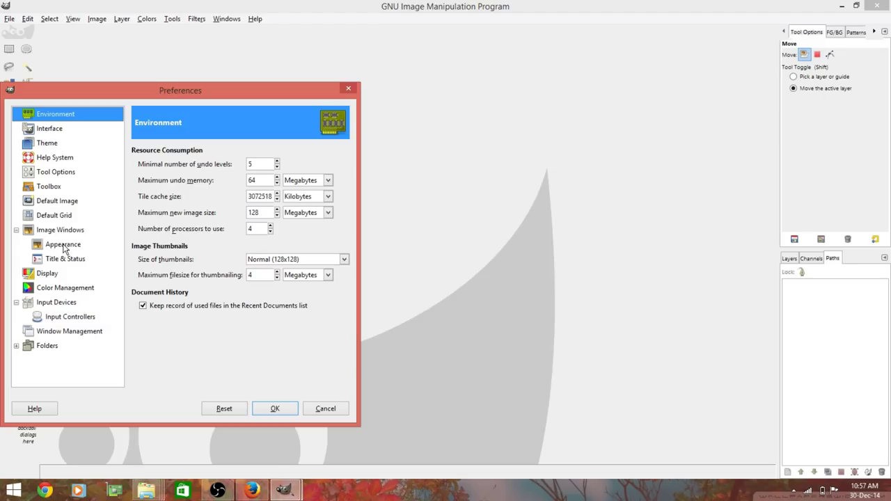
{"action": "left_click", "coordinate": [64, 174]}
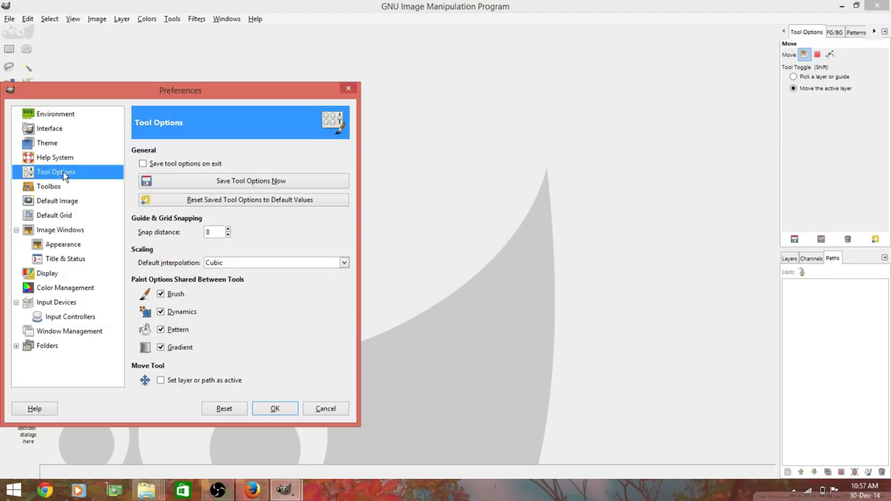
{"action": "left_click", "coordinate": [246, 180]}
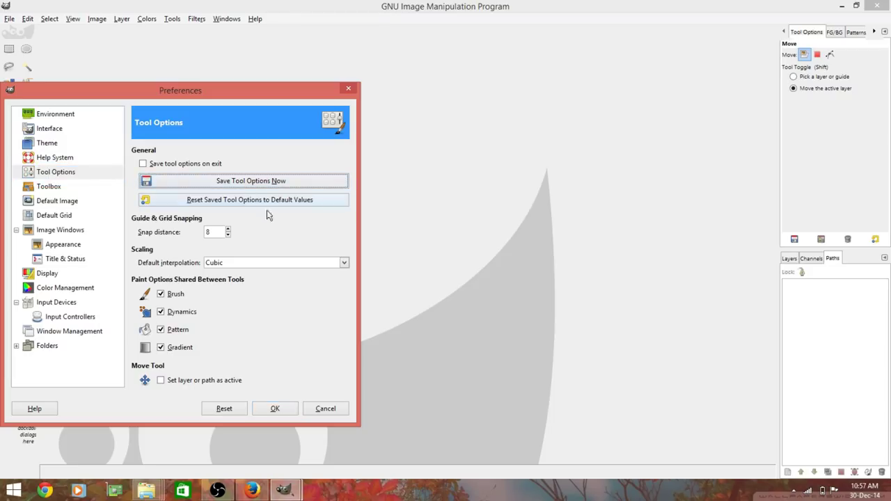
{"action": "left_click", "coordinate": [275, 408]}
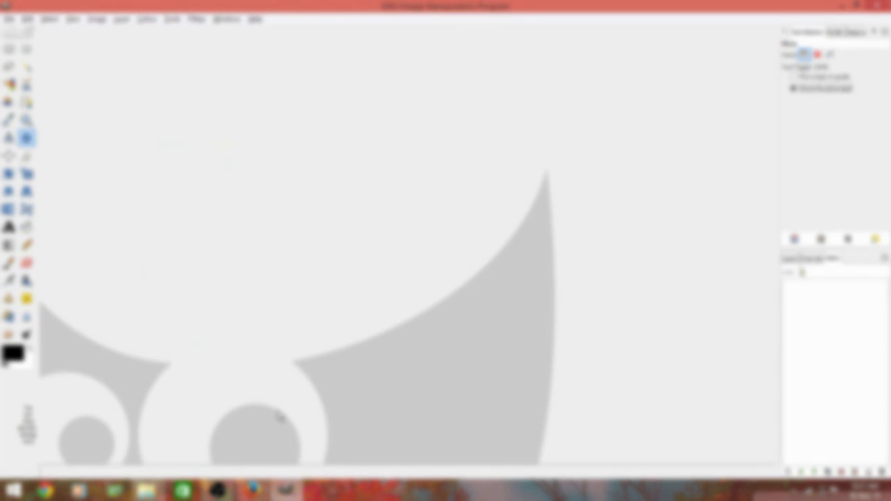